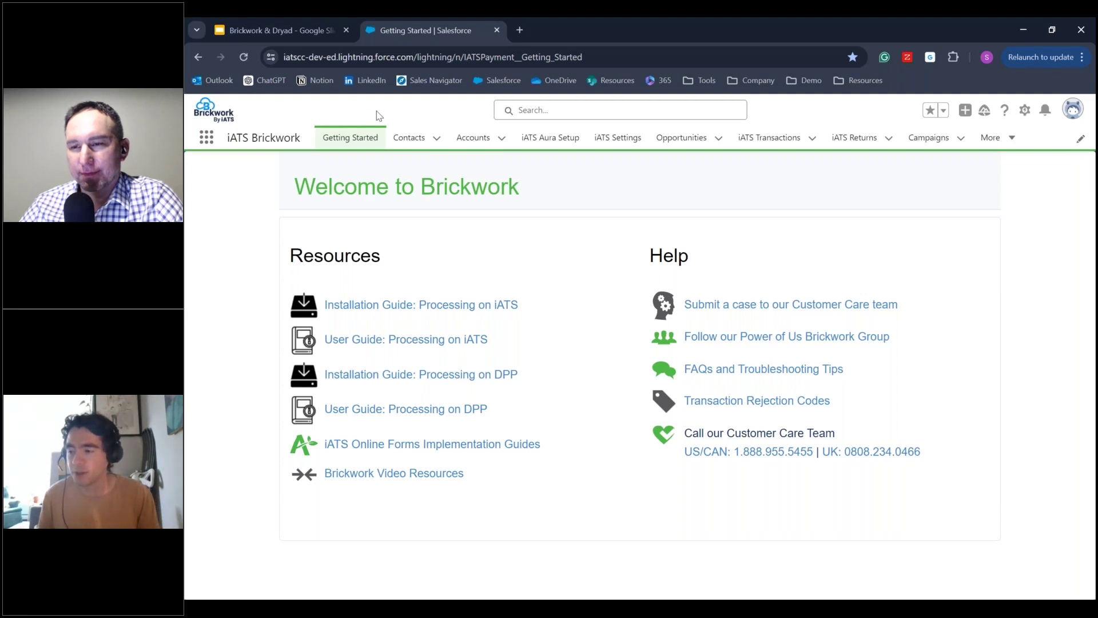
# - Open the first contact's record in the recently viewed contacts list
pyautogui.click(411, 138)
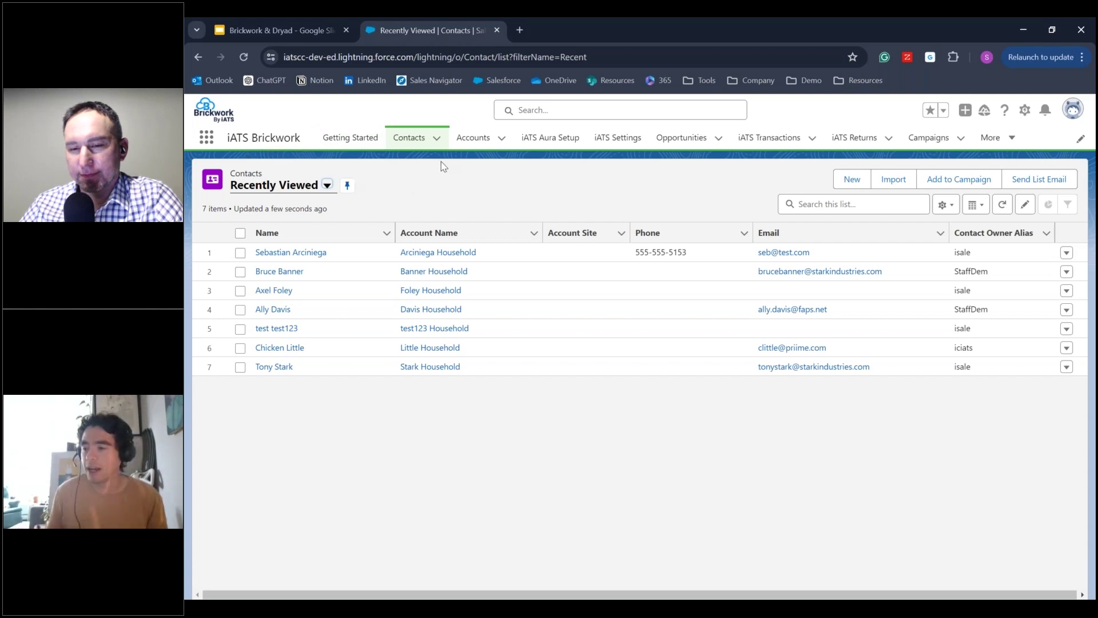
pyautogui.click(289, 255)
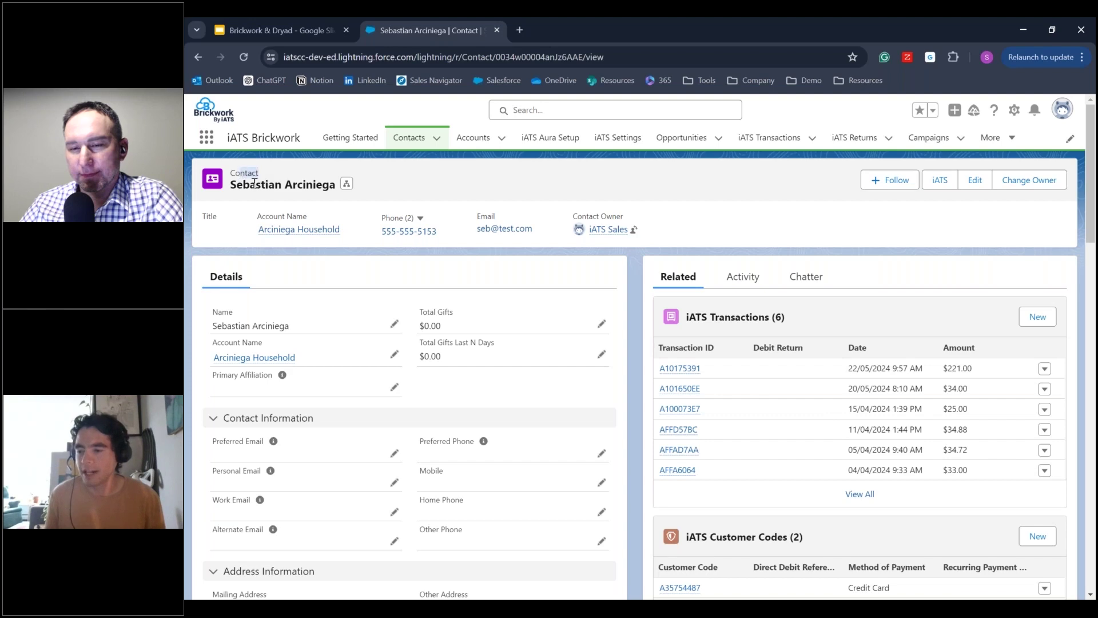
# - Examine the contact's details and related iATS transactions, customer codes, recurring donations, opportunities and receipts
pyautogui.scroll(-1, 424, 295)
pyautogui.scroll(-3, 497, 307)
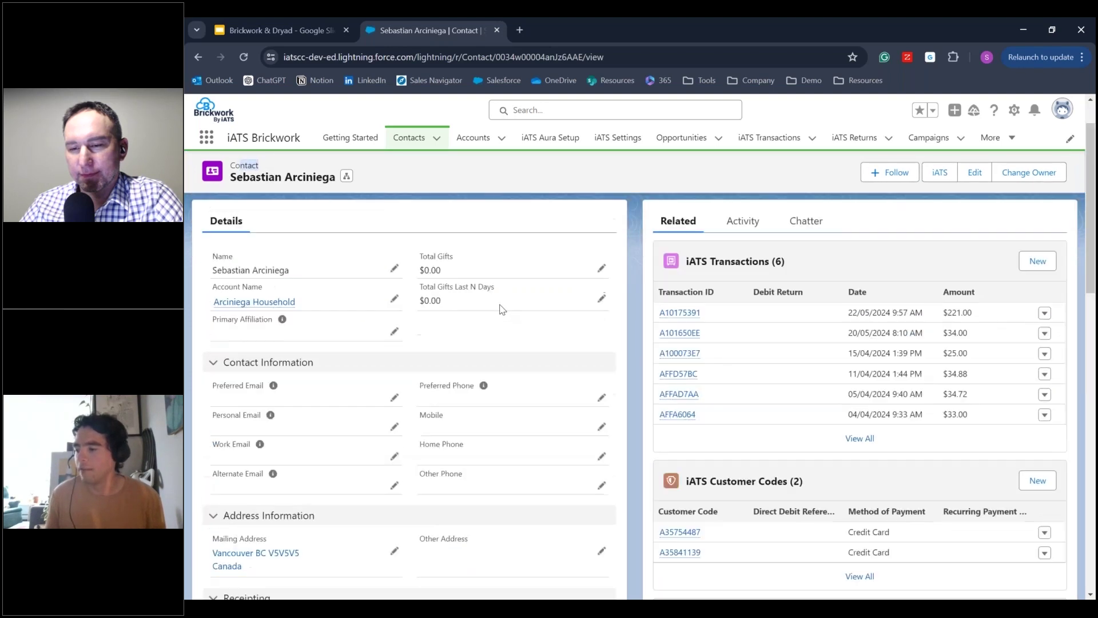
pyautogui.scroll(4, 451, 297)
pyautogui.scroll(-2, 454, 362)
pyautogui.doubleClick(671, 260)
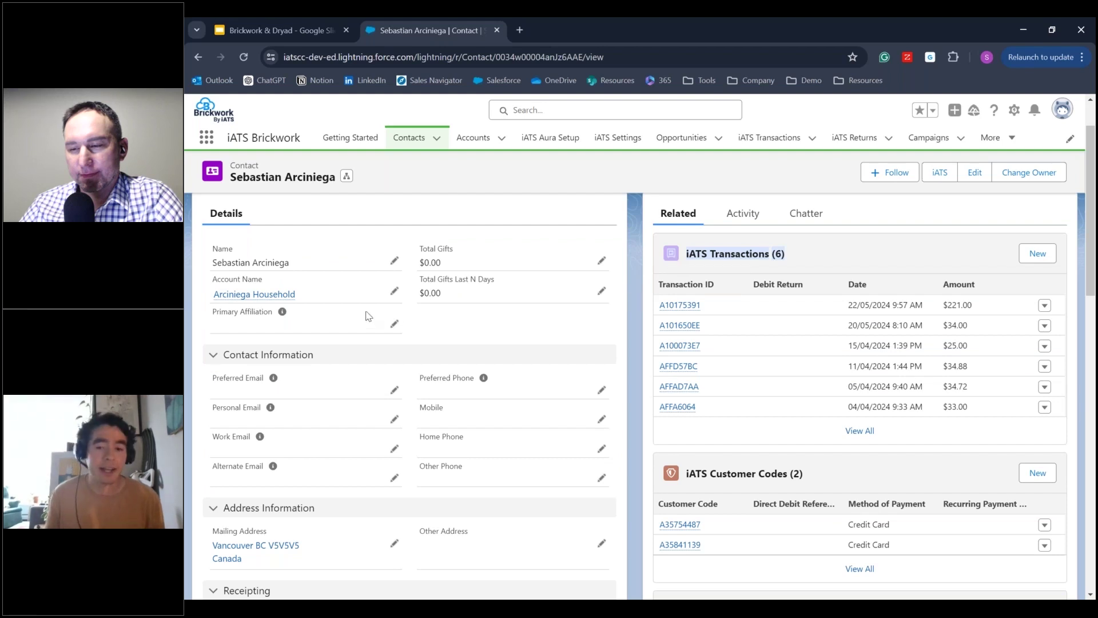
pyautogui.click(819, 266)
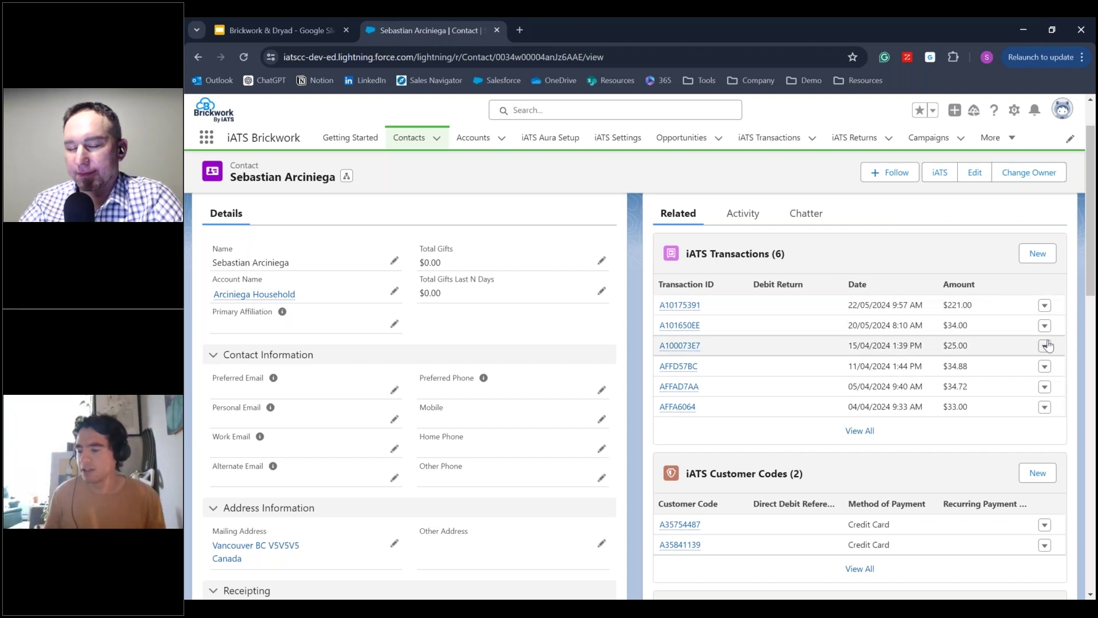
pyautogui.scroll(-2, 843, 315)
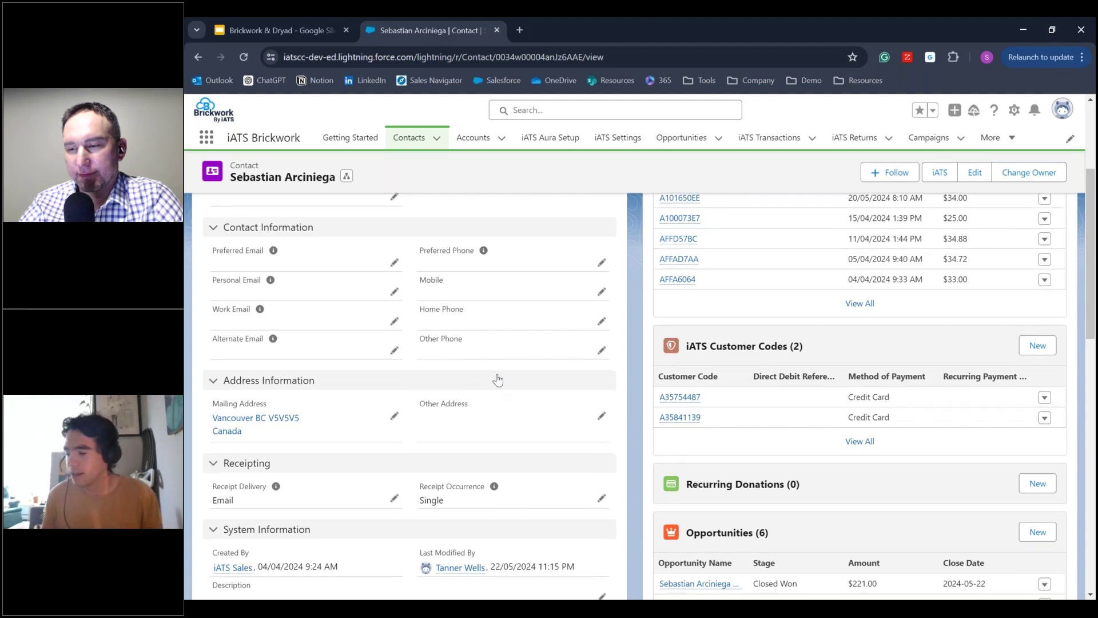
pyautogui.scroll(-4, 498, 376)
pyautogui.scroll(-5, 559, 346)
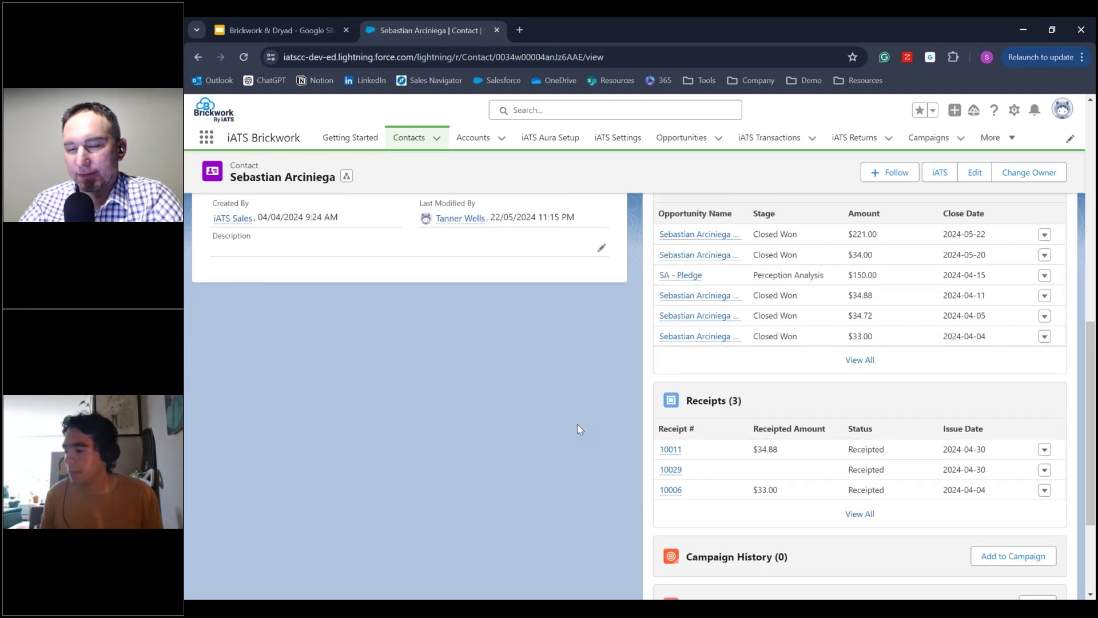
pyautogui.scroll(7, 679, 267)
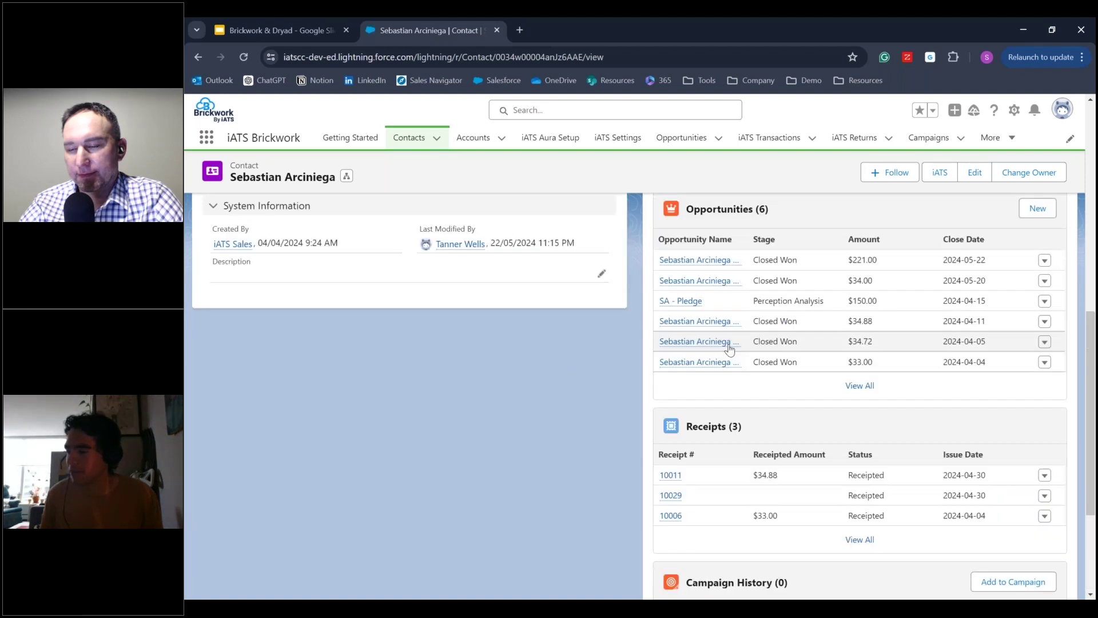
pyautogui.scroll(5, 509, 369)
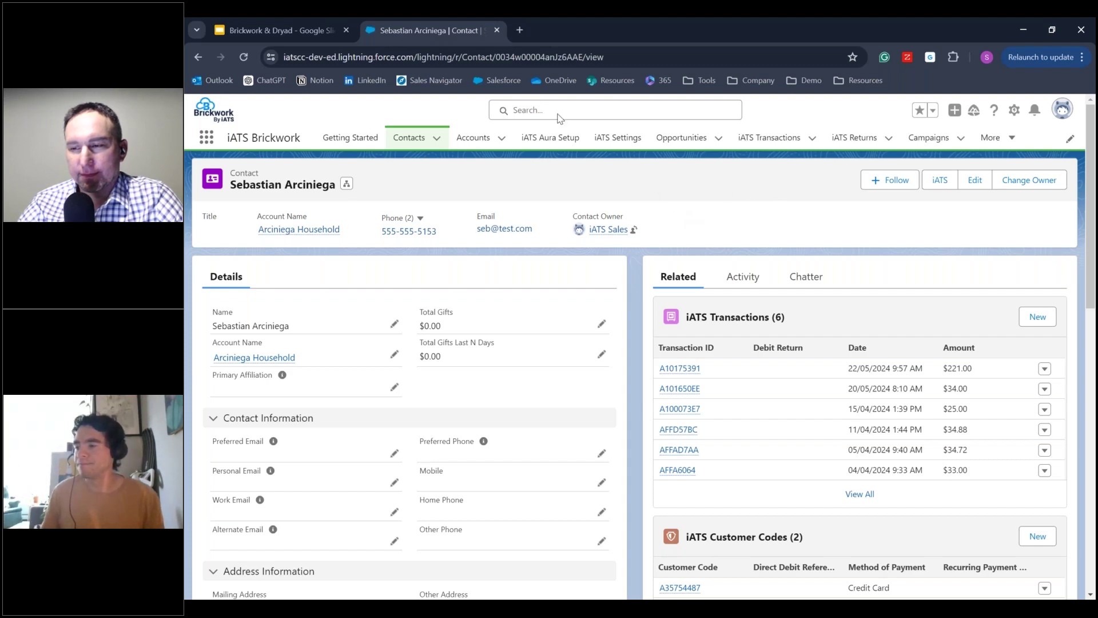
# - Open the contact's iATS payment form and select the first saved customer code
pyautogui.click(941, 182)
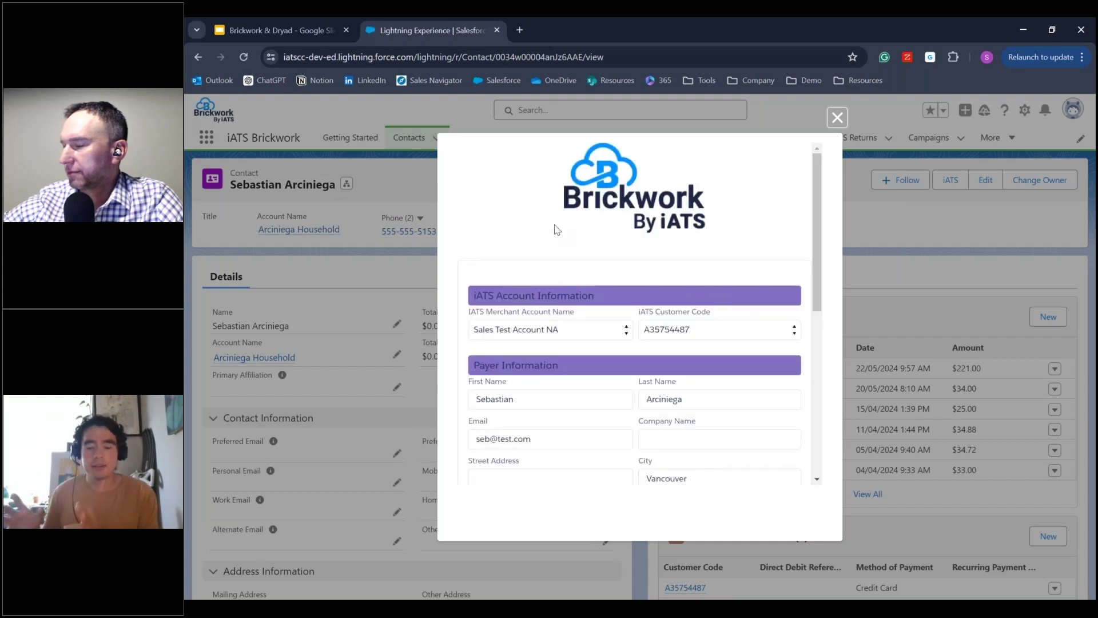
pyautogui.scroll(-1, 571, 238)
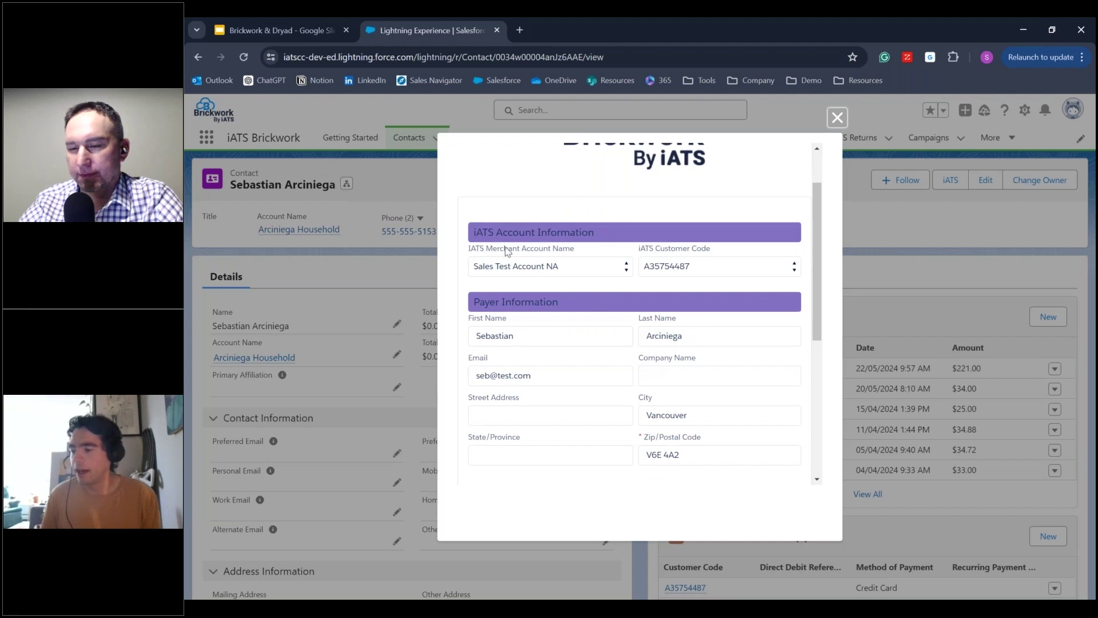
pyautogui.scroll(-1, 569, 280)
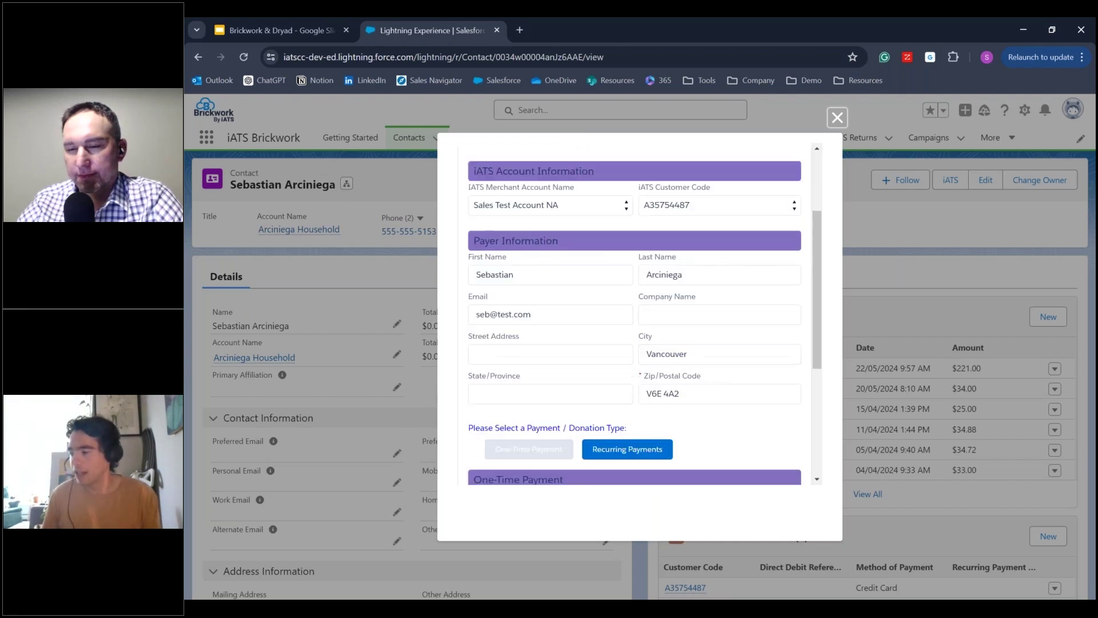
pyautogui.click(669, 206)
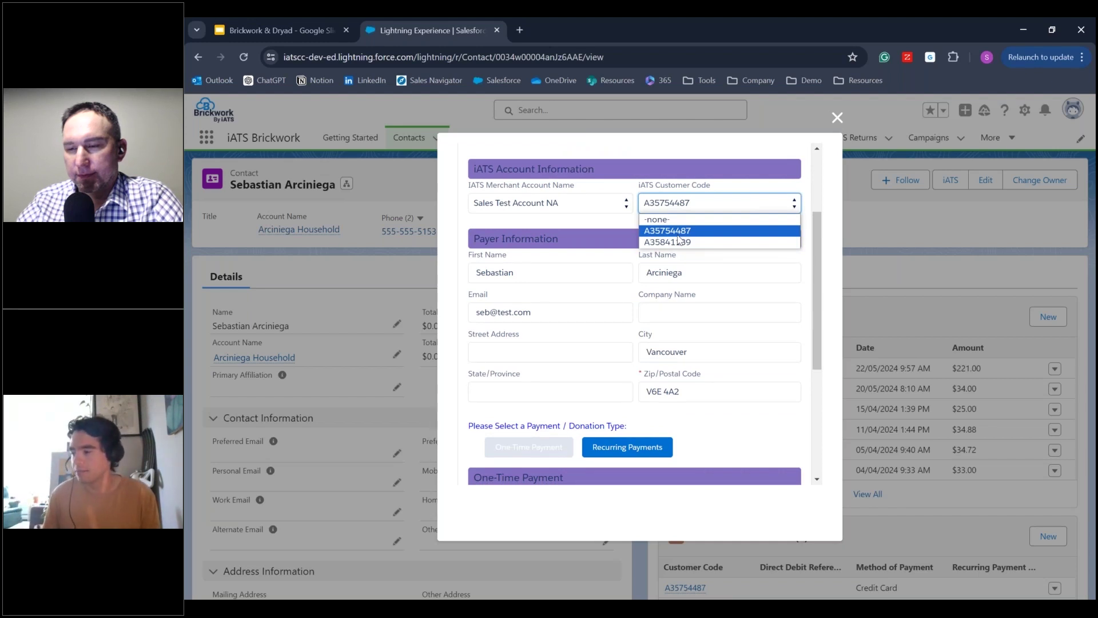
pyautogui.click(678, 235)
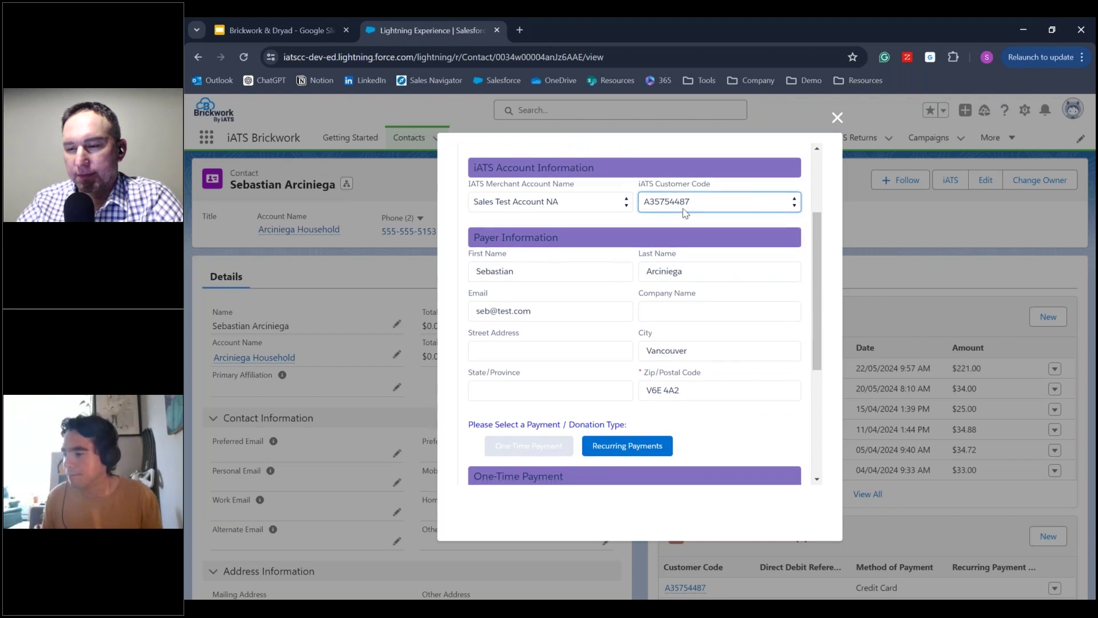
# - Review the prefilled payer details and set the one-time payment's total amount to 67.99
pyautogui.scroll(-2, 772, 189)
pyautogui.scroll(1, 773, 185)
pyautogui.scroll(1, 772, 185)
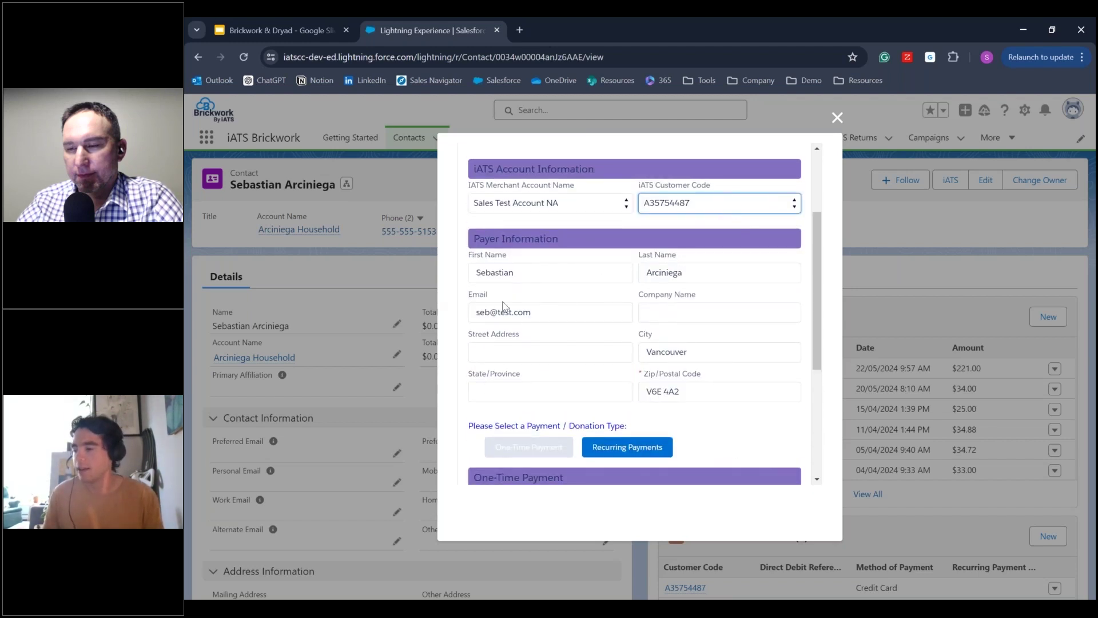
pyautogui.scroll(-1, 503, 309)
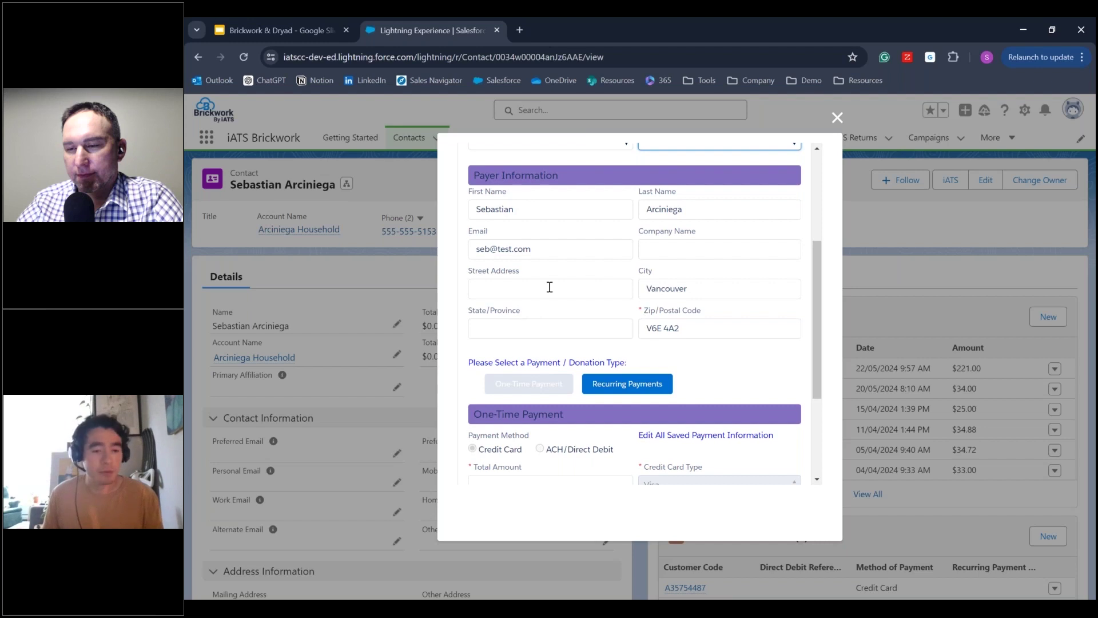
pyautogui.scroll(-2, 568, 285)
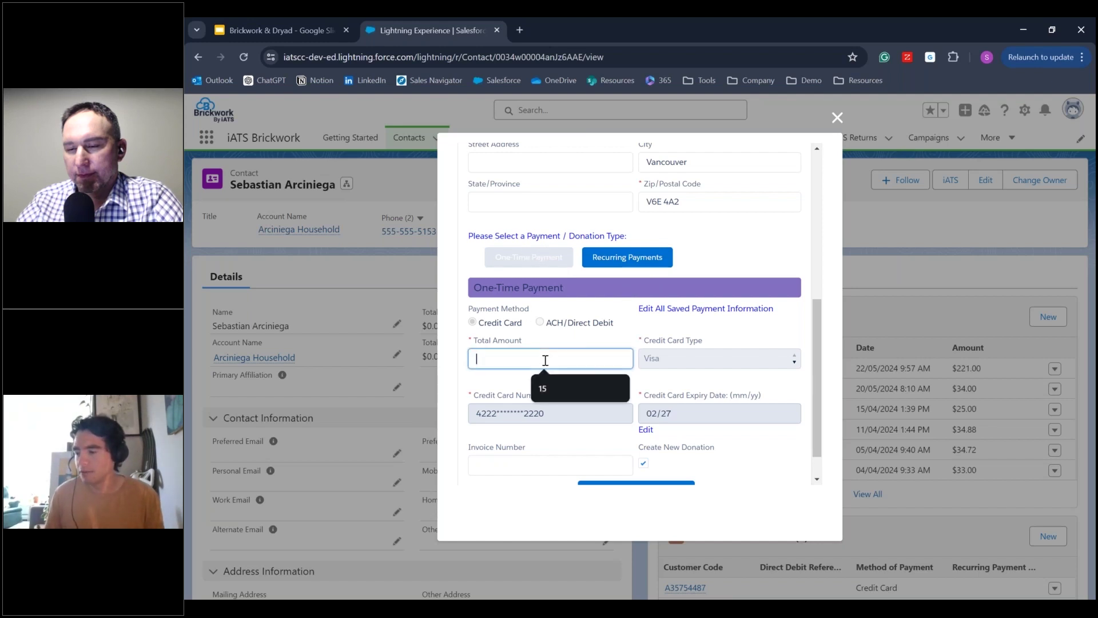
pyautogui.scroll(-1, 545, 360)
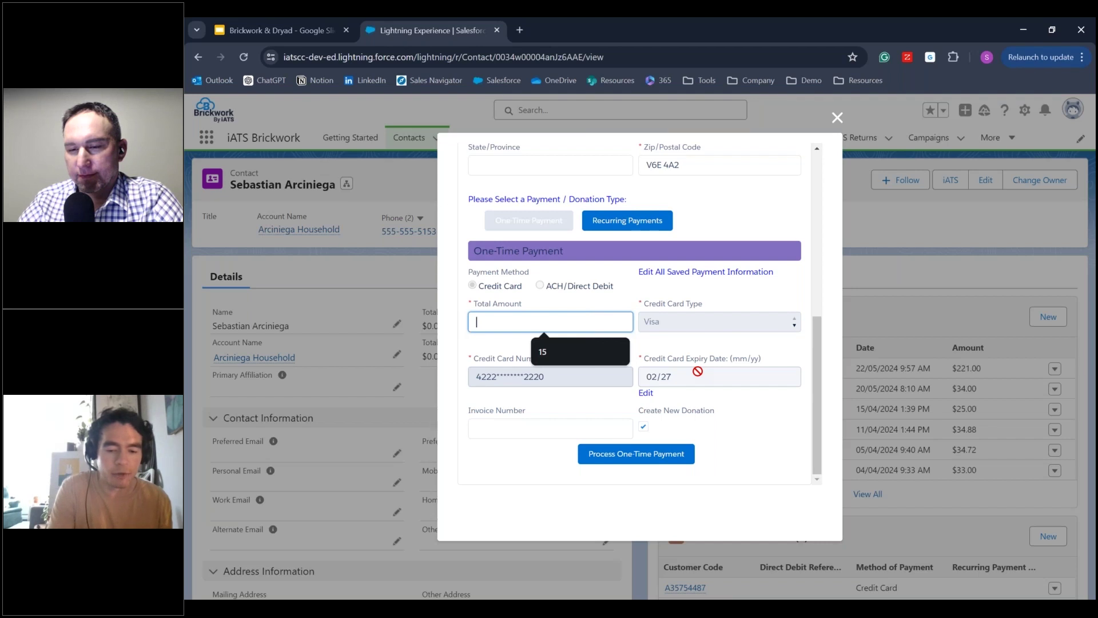
pyautogui.write('67.99')
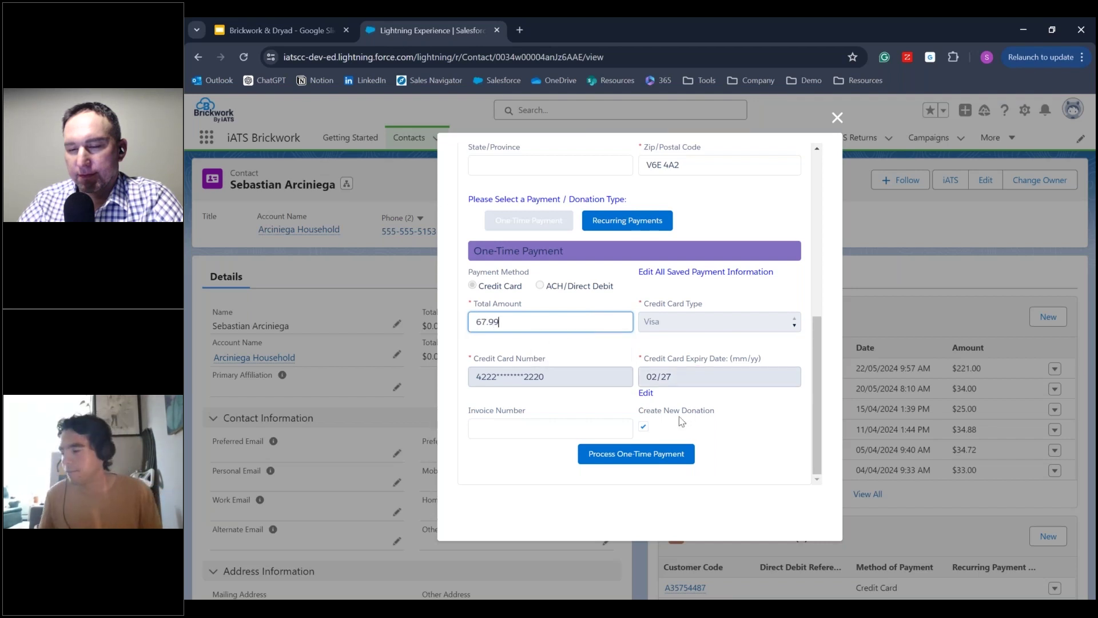
# - Process the one-time credit card payment with a new donation and check its authorization result
pyautogui.scroll(2, 700, 401)
pyautogui.scroll(-2, 700, 400)
pyautogui.click(667, 458)
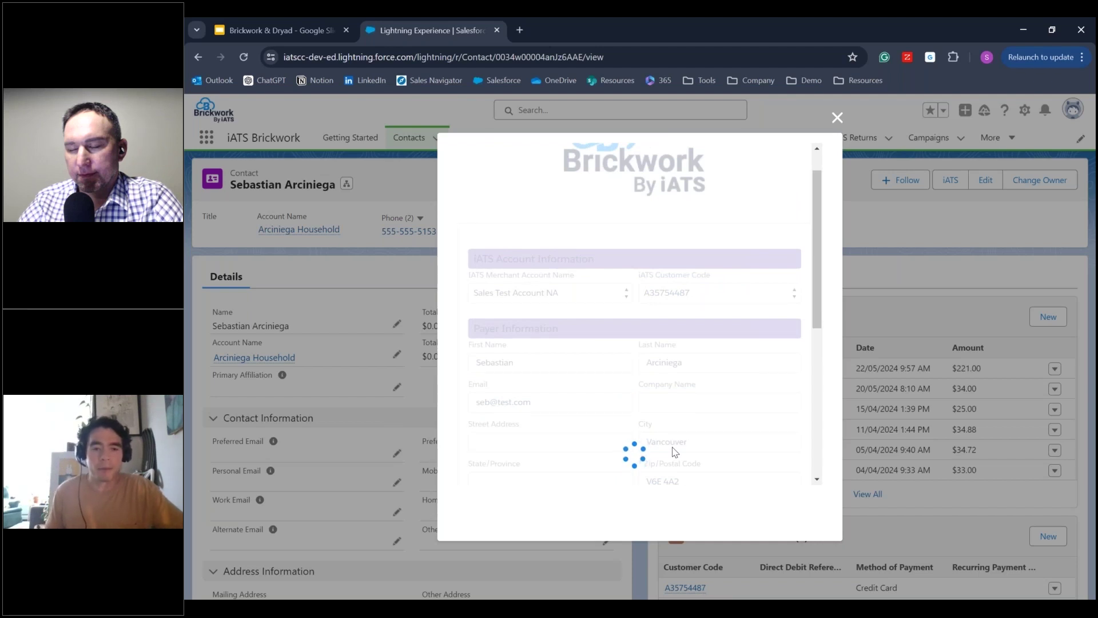
pyautogui.scroll(1, 709, 373)
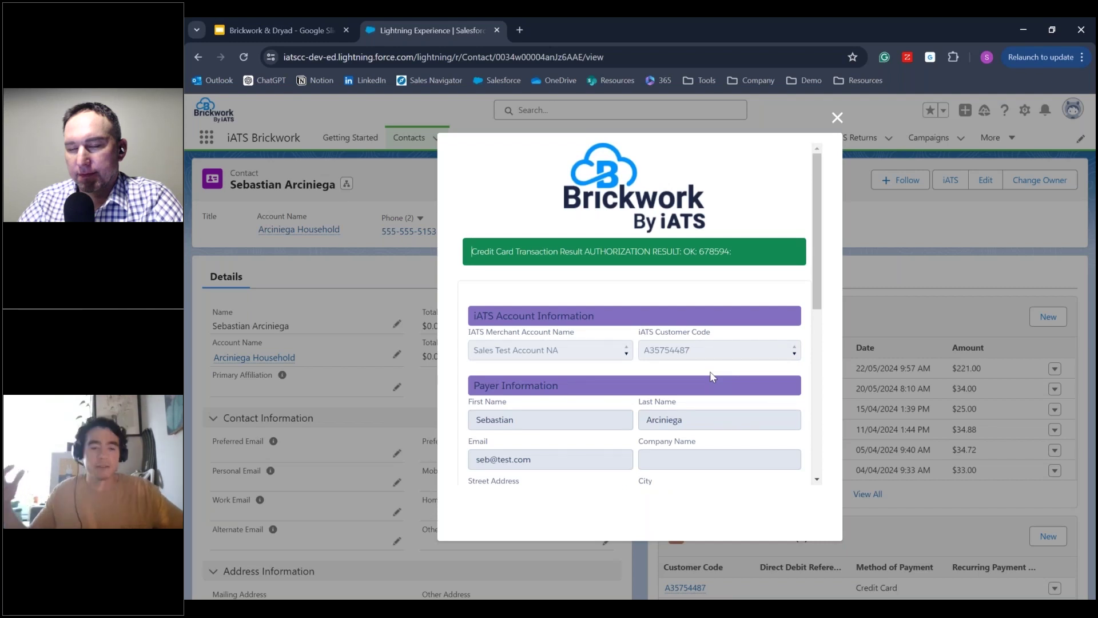
pyautogui.moveTo(584, 246); pyautogui.dragTo(733, 272)
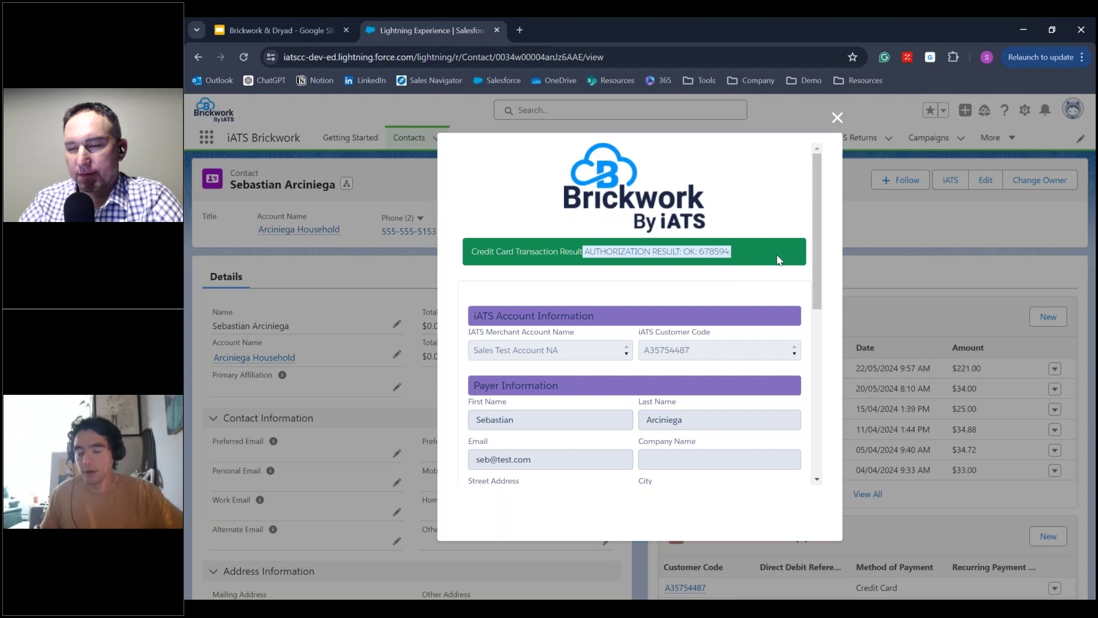
pyautogui.scroll(-5, 724, 300)
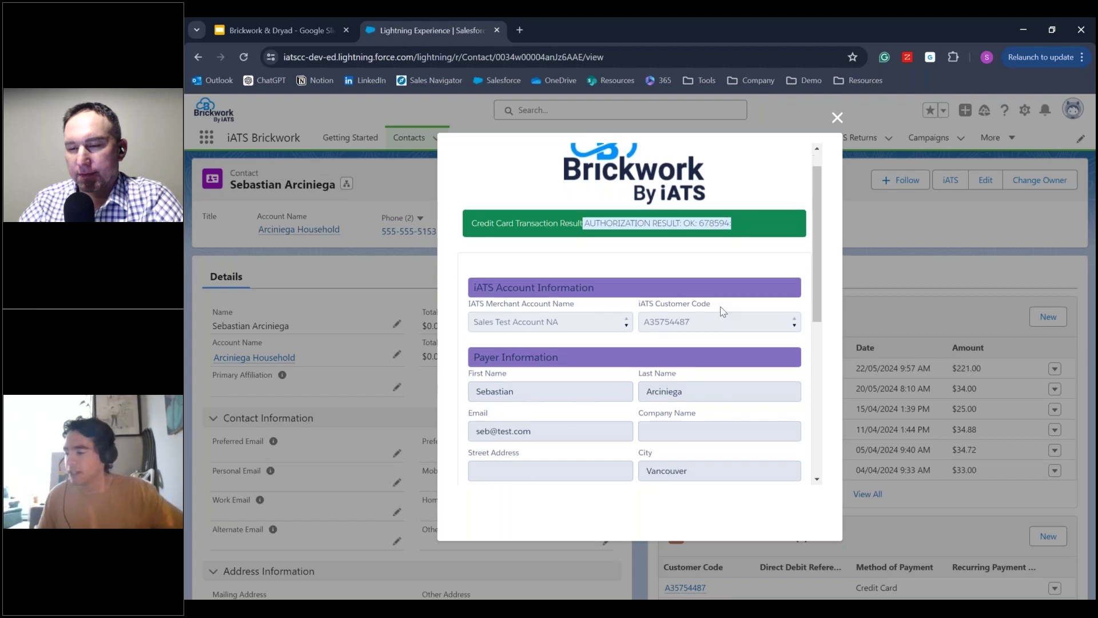
# - Close the payment form and reload the contact record to check the new $67.99 iATS transaction
pyautogui.click(837, 117)
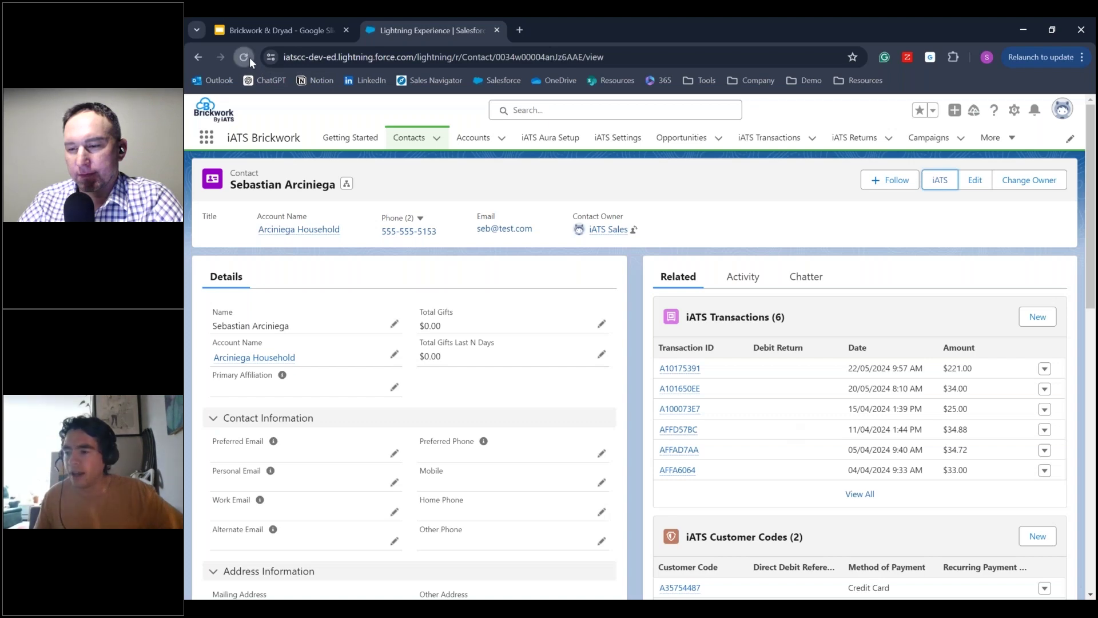
pyautogui.click(245, 57)
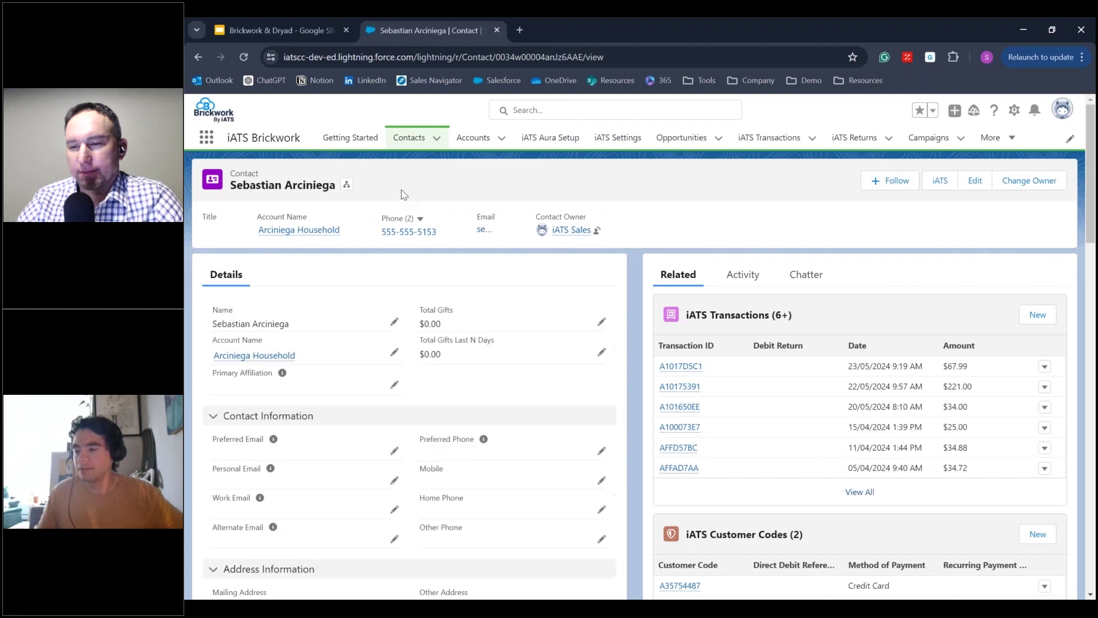
pyautogui.doubleClick(956, 368)
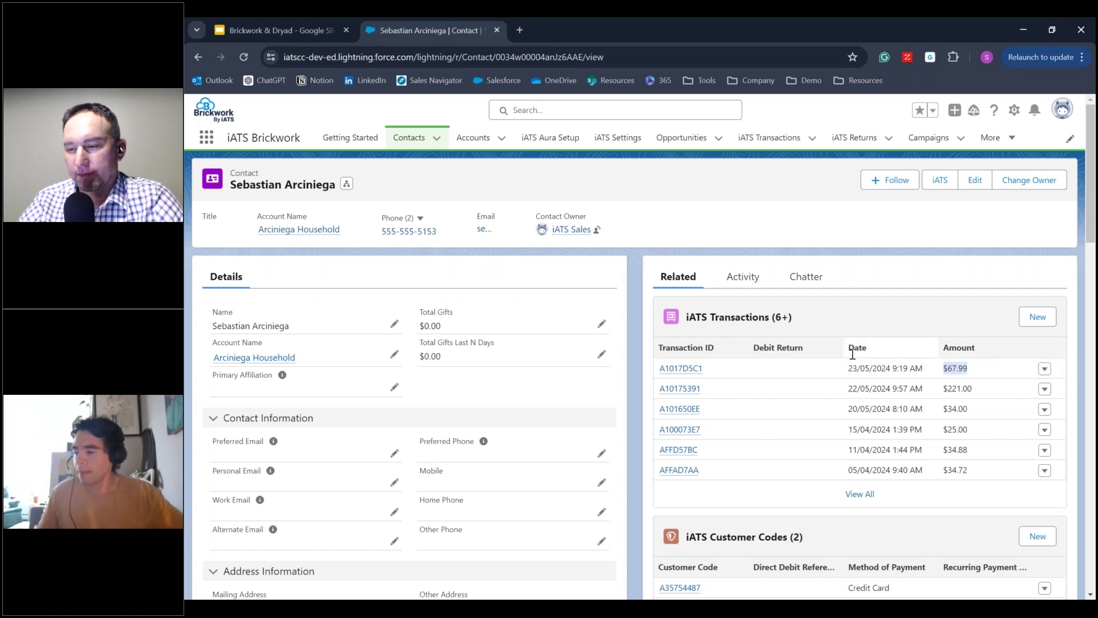
# - Open the contact's new $67.99 donation opportunity and check its receipt status
pyautogui.scroll(-6, 853, 354)
pyautogui.moveTo(710, 397)
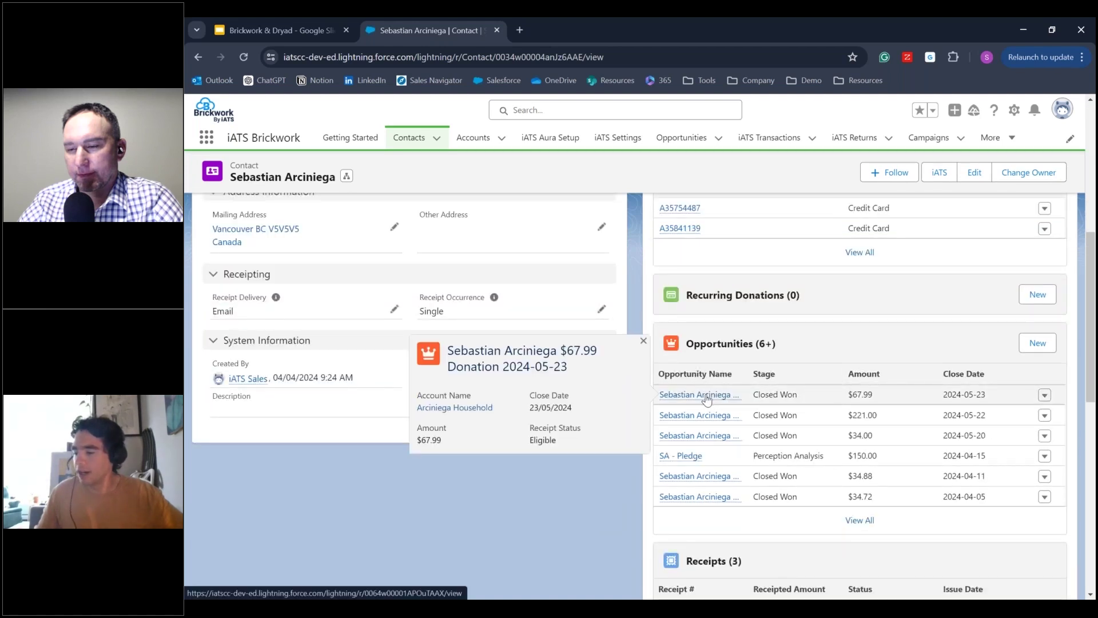
pyautogui.click(707, 395)
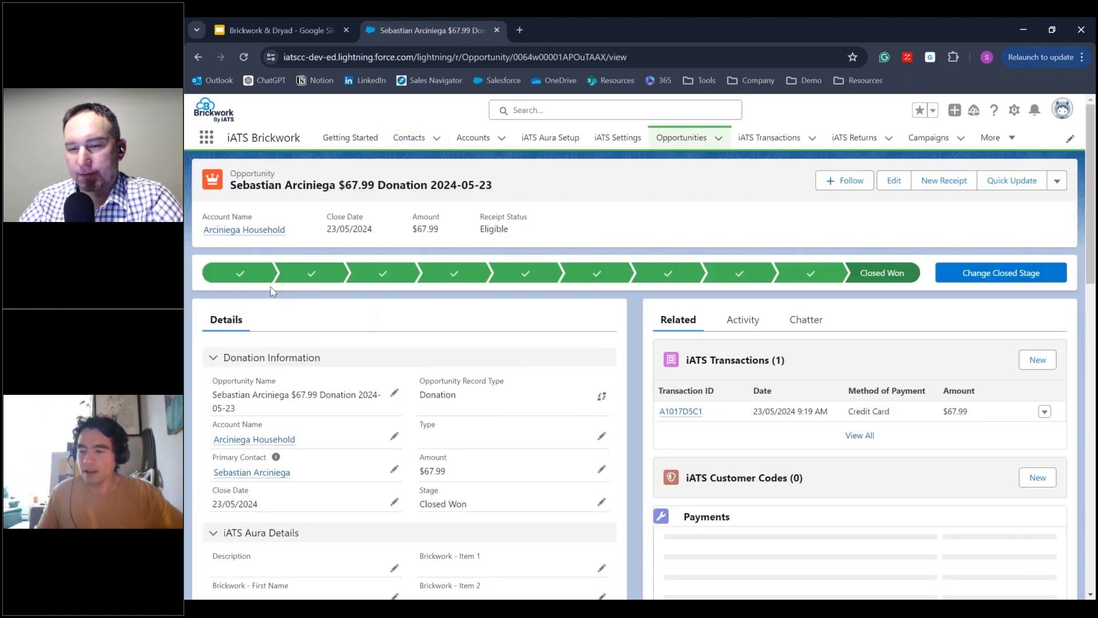
pyautogui.moveTo(520, 230); pyautogui.dragTo(480, 215)
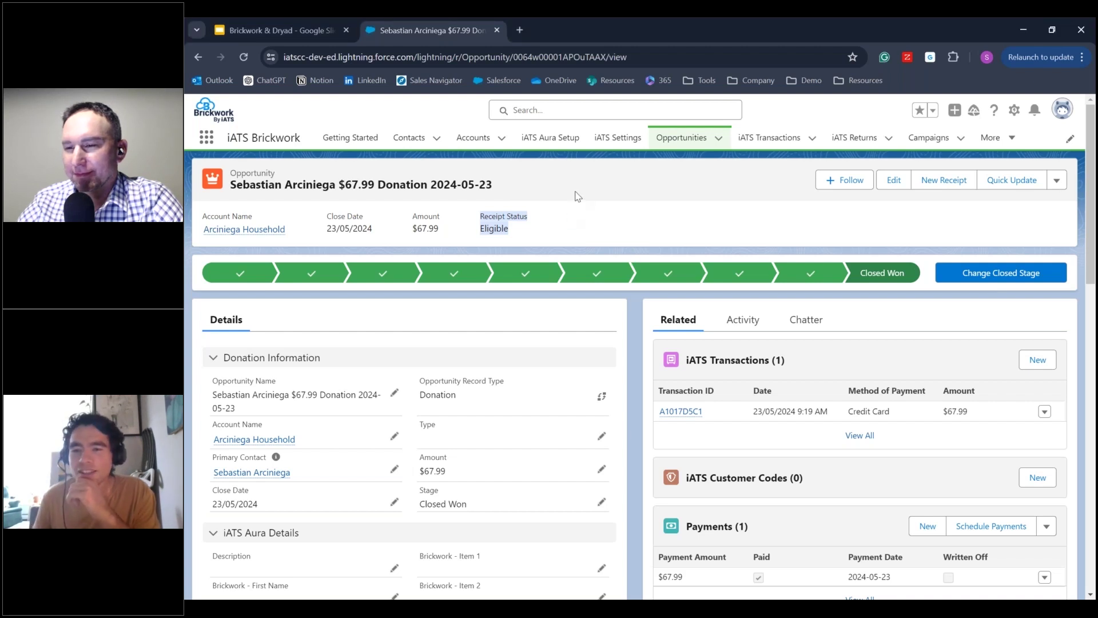
pyautogui.click(572, 237)
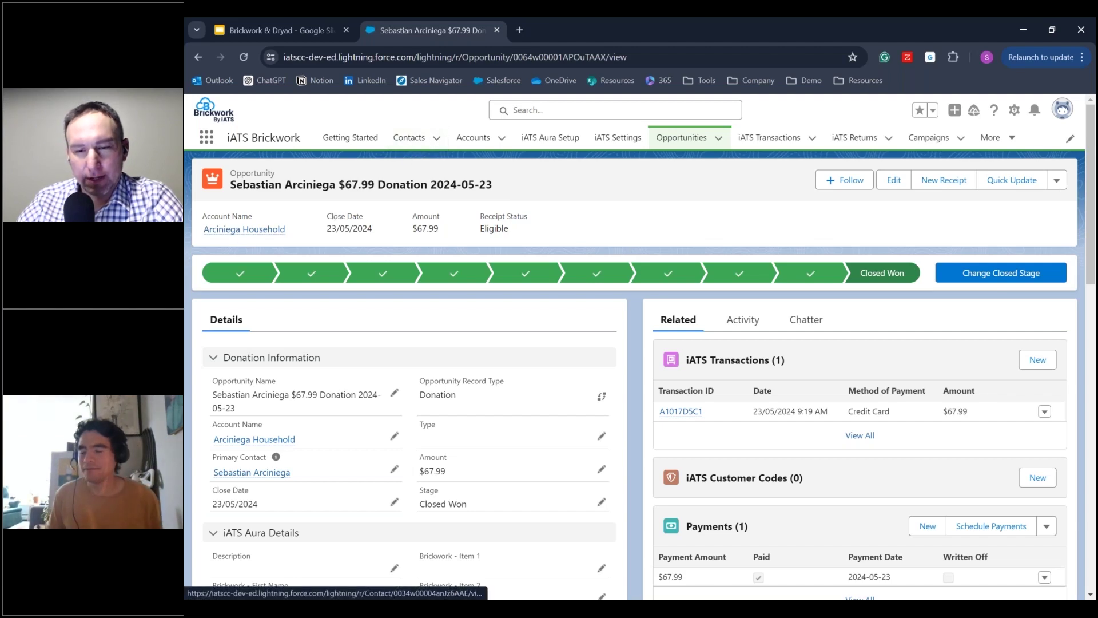
# - Open the donation's primary contact, examine the Receipt Delivery and Receipt Occurrence choices, and leave the record without saving
pyautogui.click(249, 473)
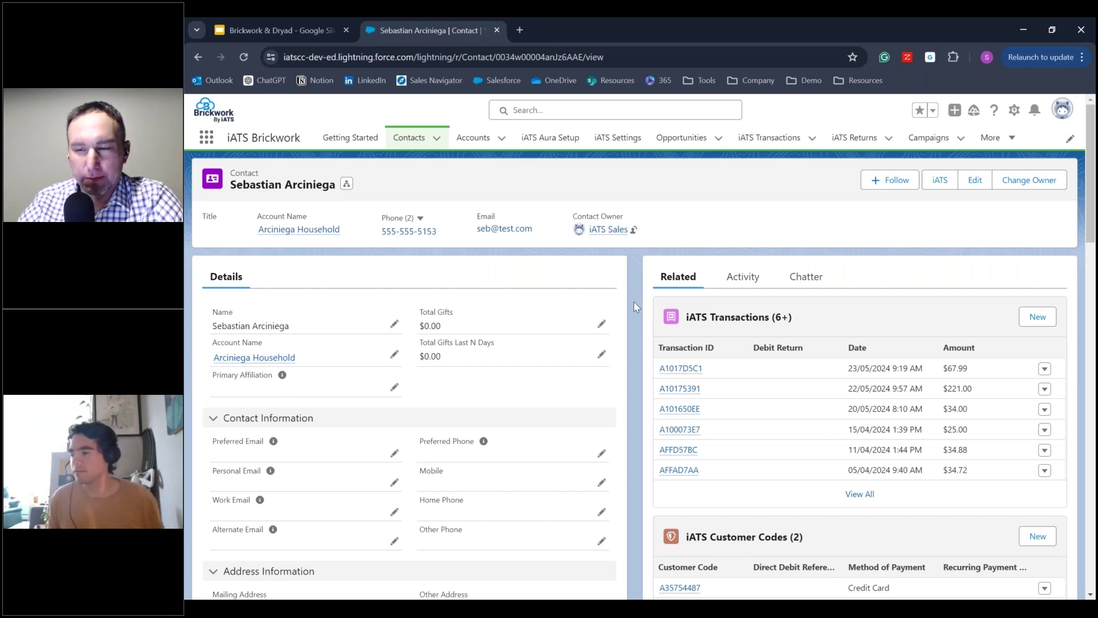
pyautogui.scroll(-6, 634, 302)
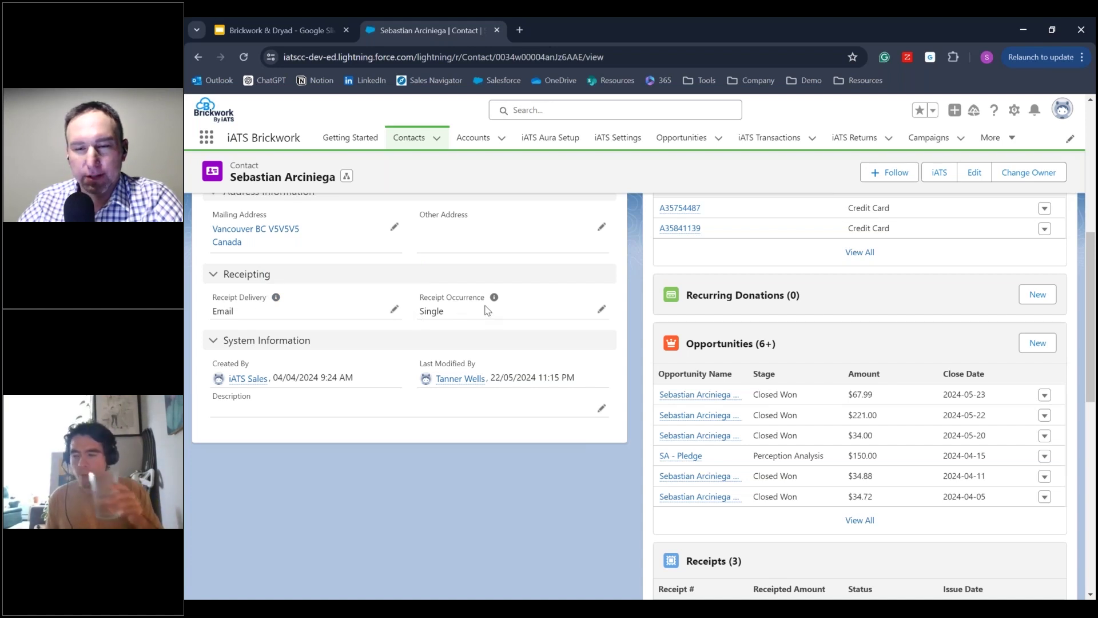
pyautogui.click(395, 309)
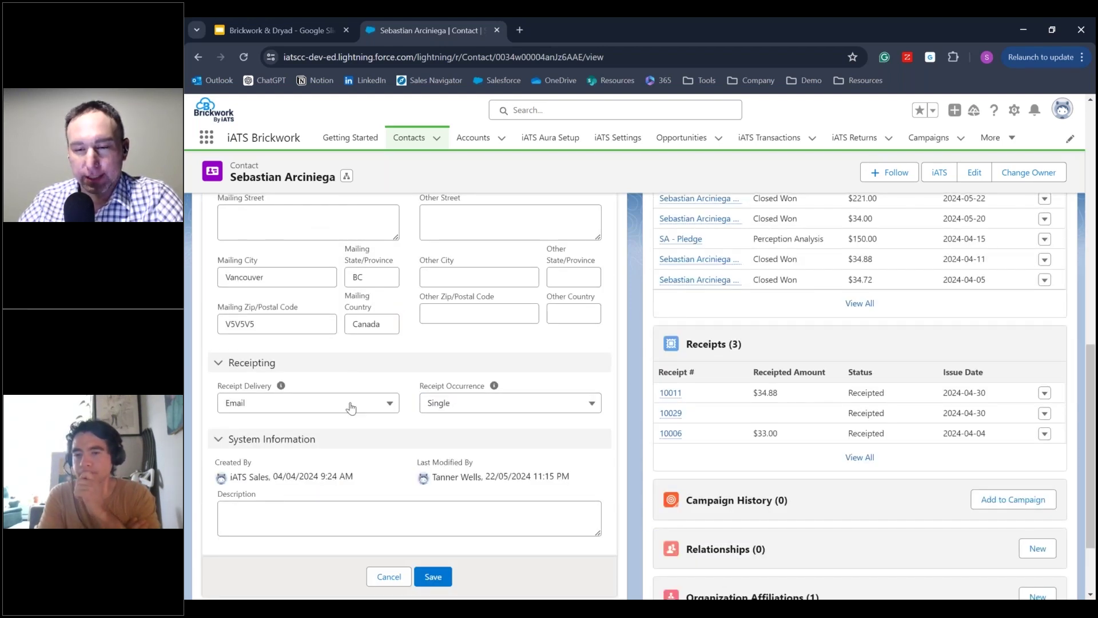
pyautogui.click(350, 407)
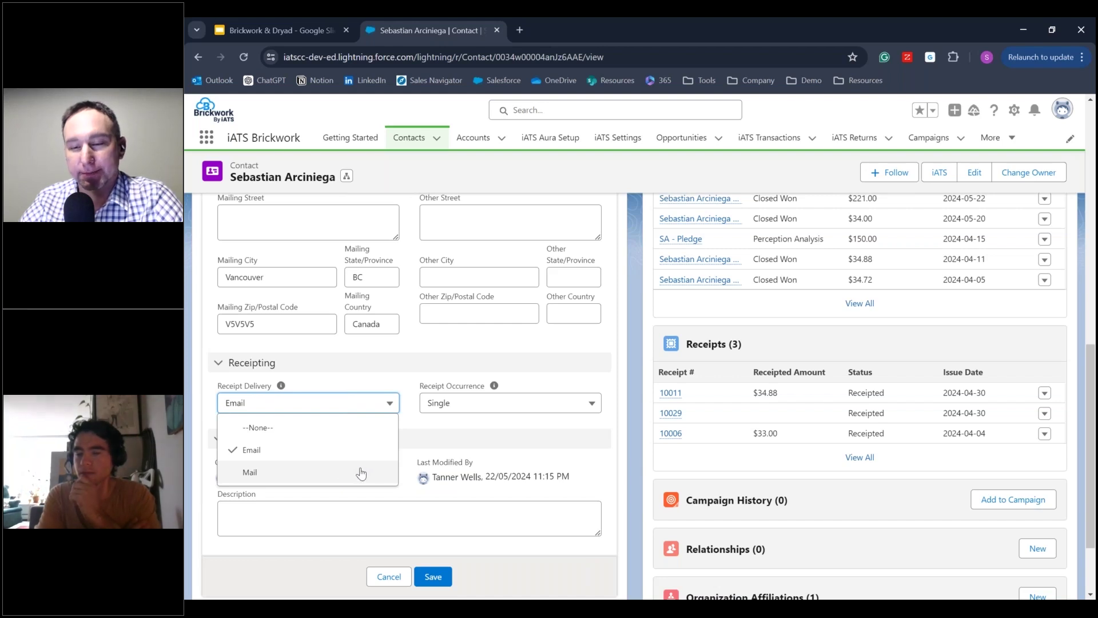
pyautogui.click(592, 408)
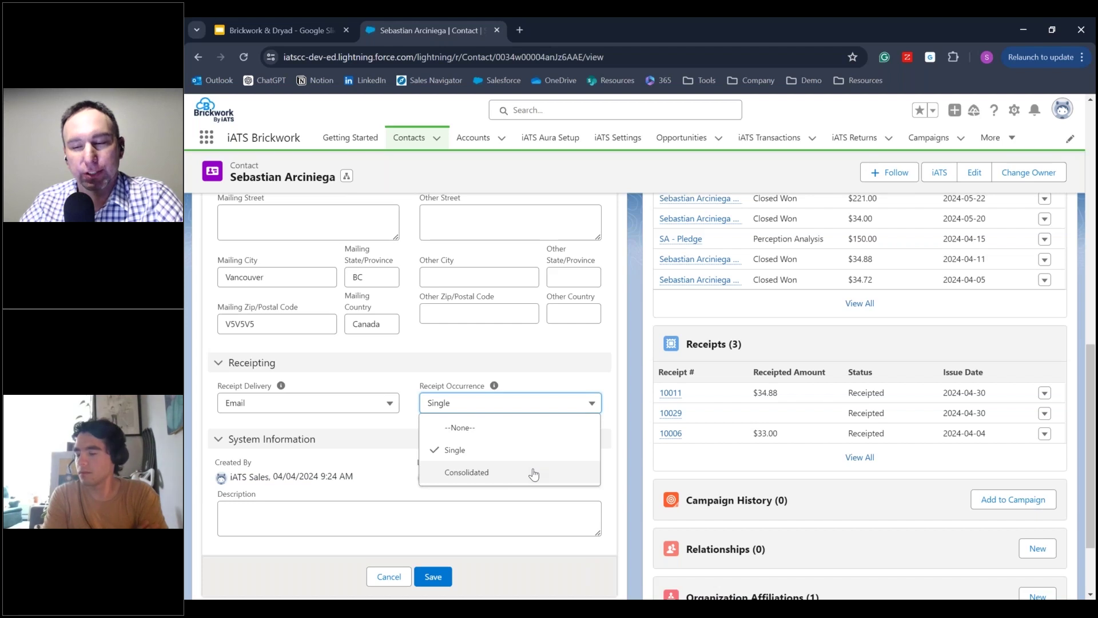
pyautogui.click(612, 426)
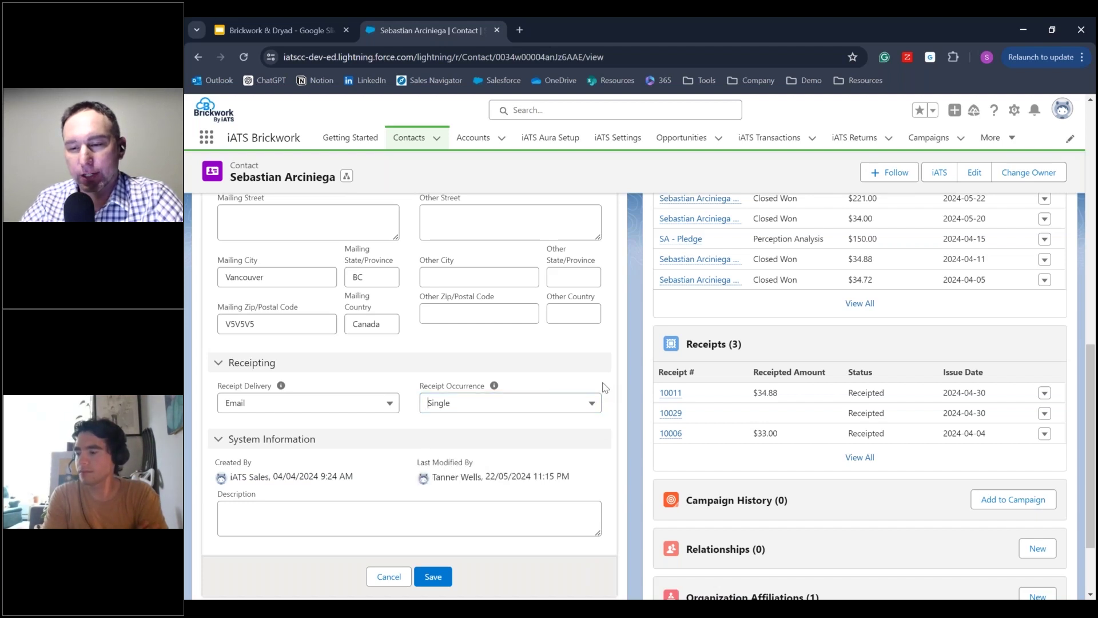
pyautogui.click(388, 578)
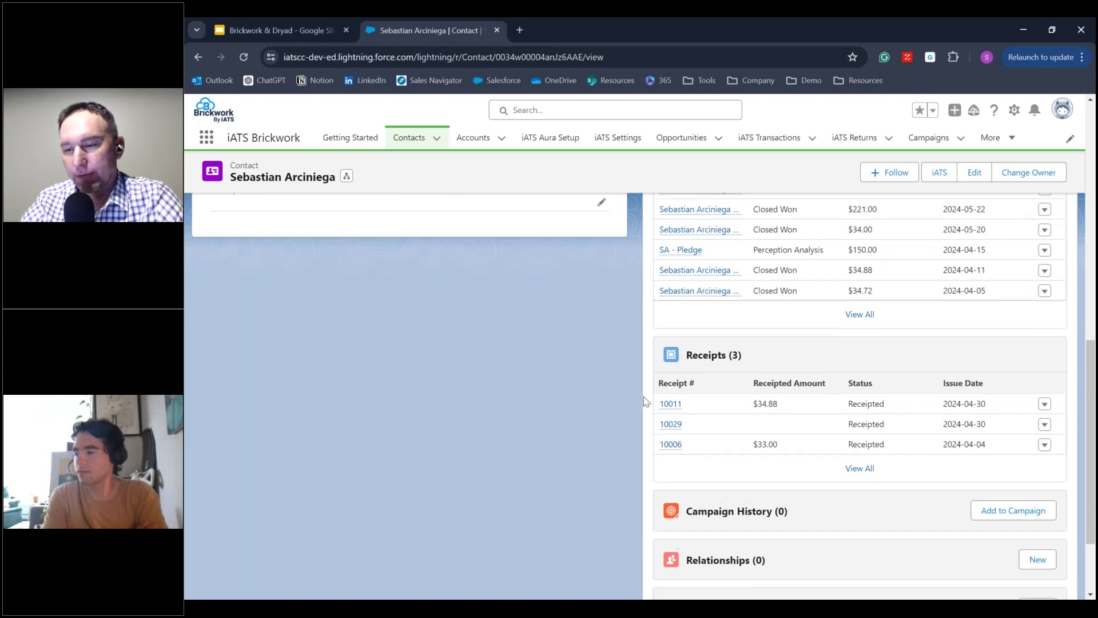
# - Reopen the contact's $67.99 donation opportunity and review its payment, receipting and advantage fields
pyautogui.scroll(3, 635, 399)
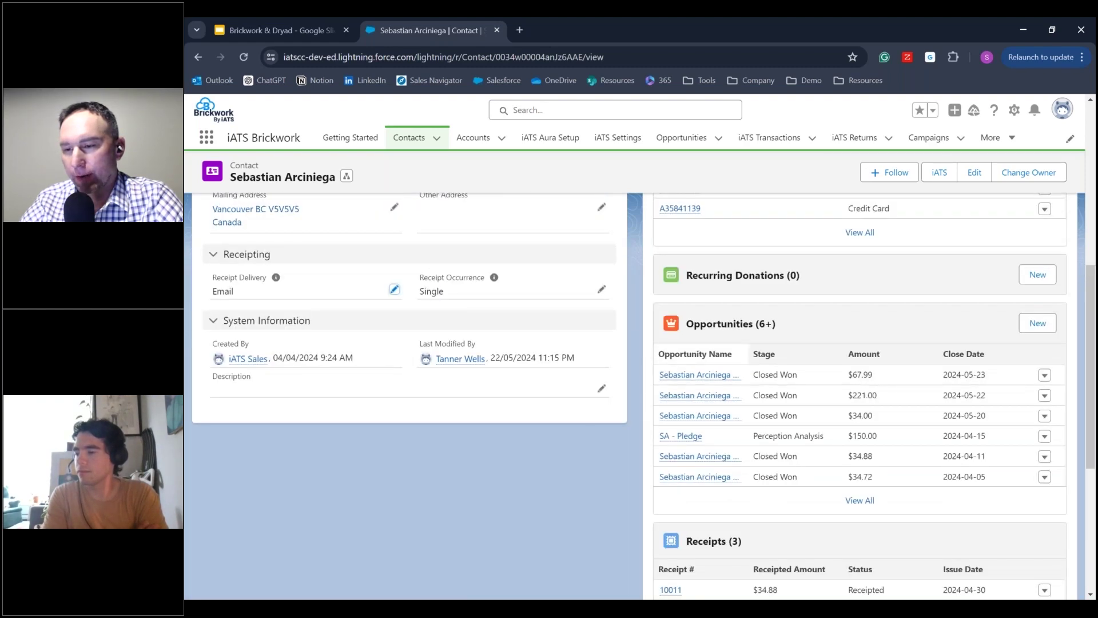
pyautogui.click(695, 375)
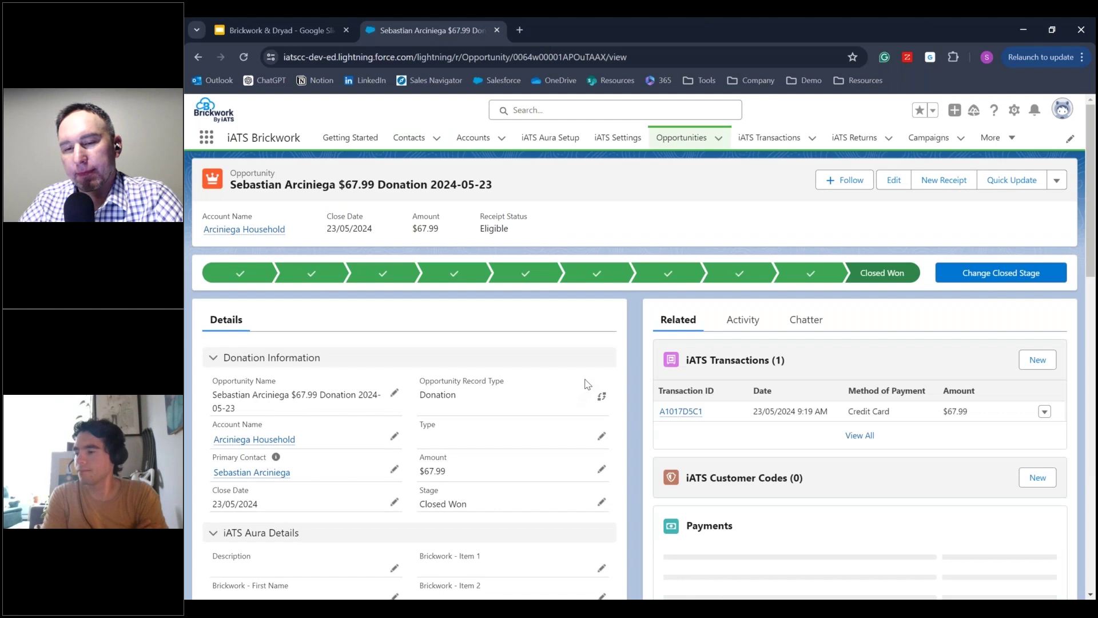
pyautogui.scroll(-5, 612, 419)
pyautogui.scroll(-8, 612, 419)
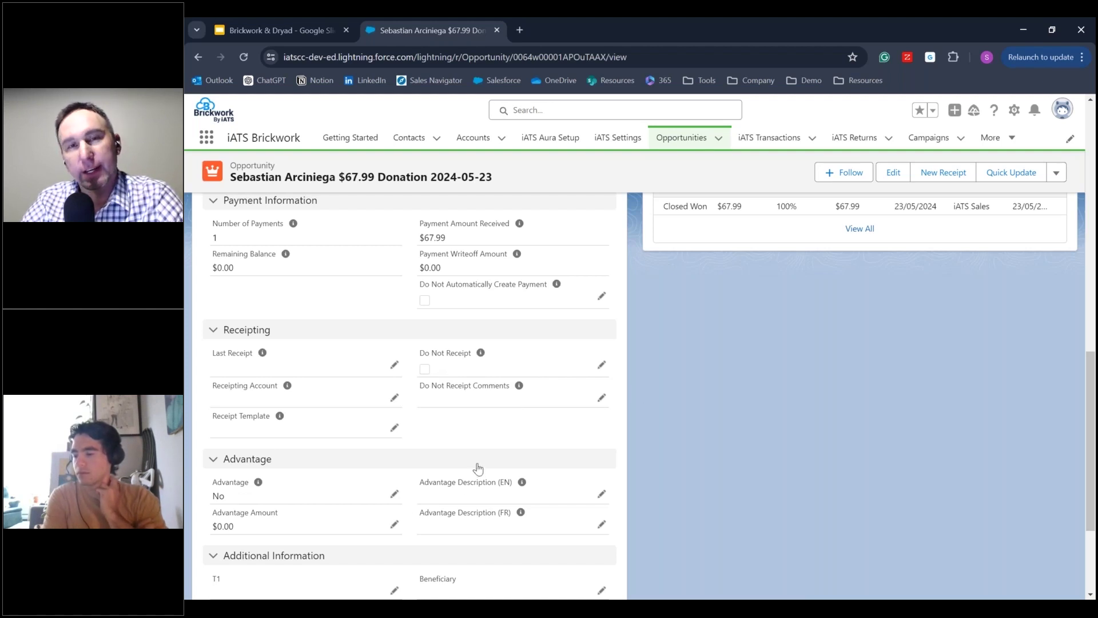
pyautogui.scroll(15, 631, 434)
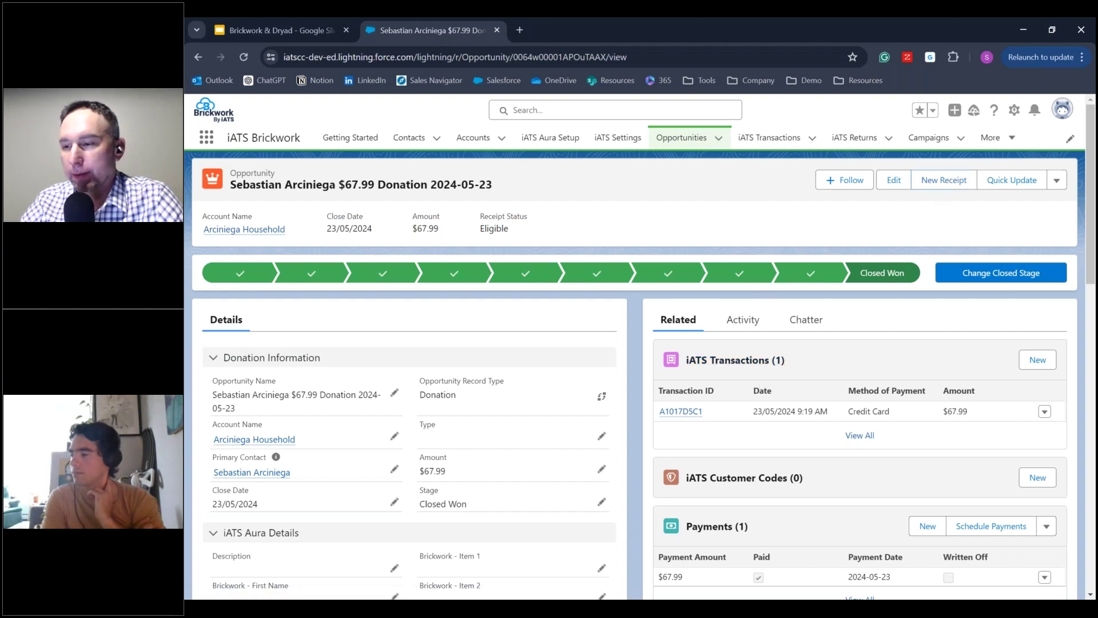
# - Generate a new receipt for the $67.99 donation and check its entry under Receipt Installment
pyautogui.click(933, 181)
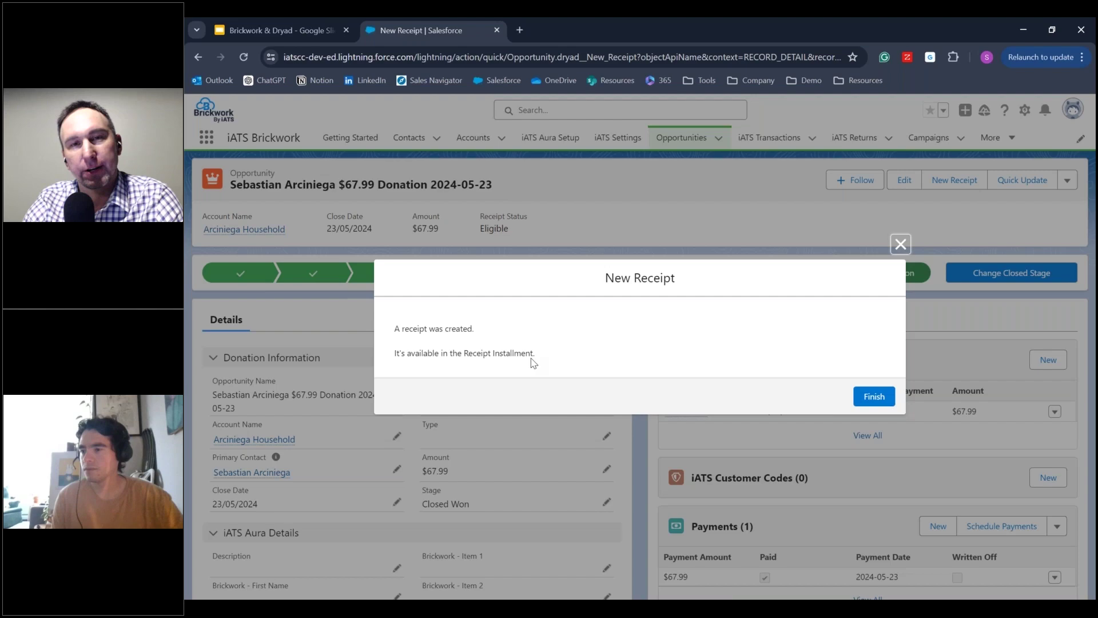
pyautogui.click(874, 397)
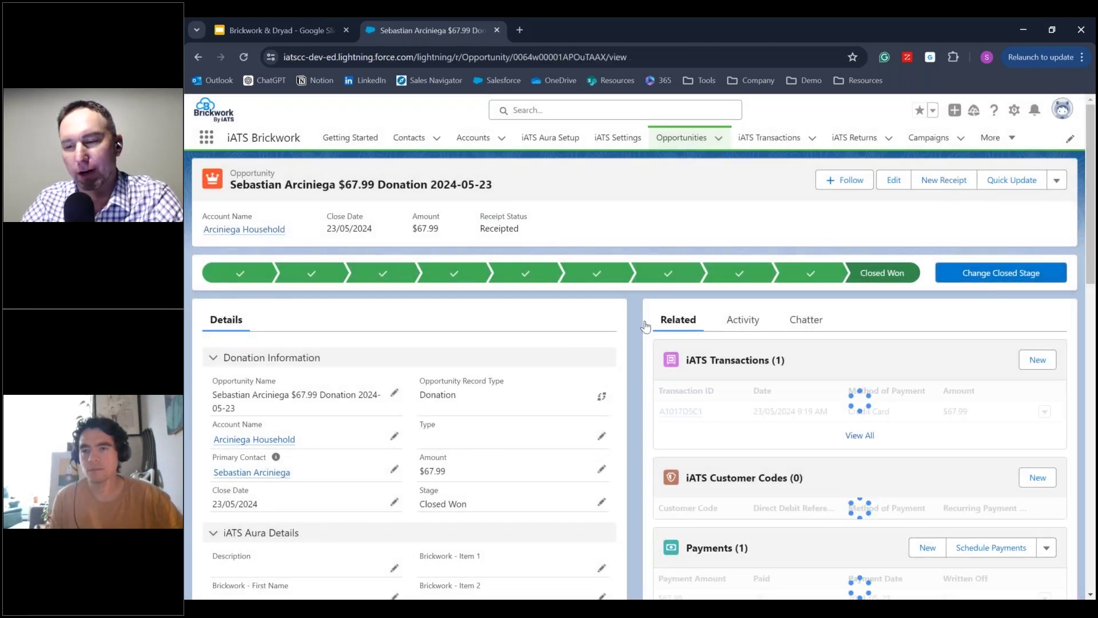
pyautogui.scroll(-5, 646, 344)
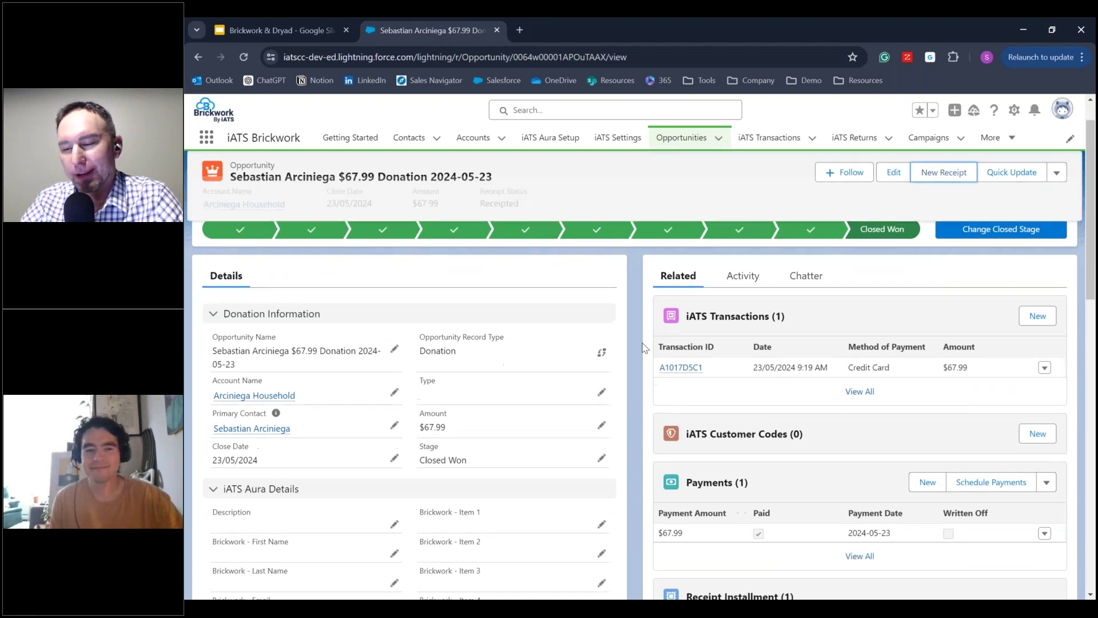
pyautogui.scroll(-1, 646, 348)
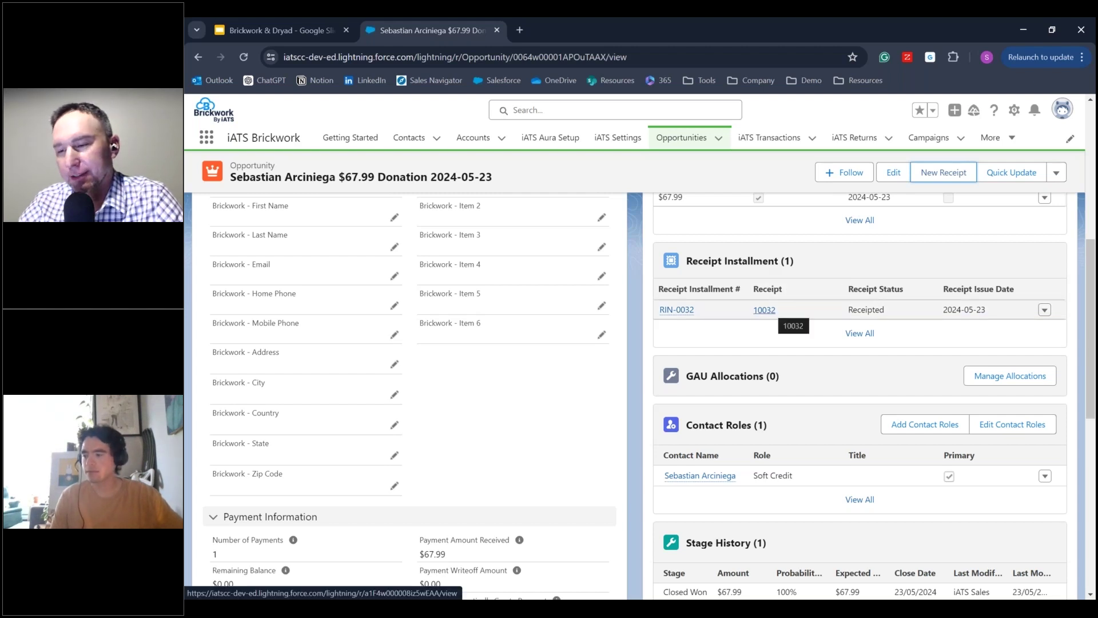
# - Open the donation's new receipt record and review its receipt details, donor information and delivery status fields
pyautogui.click(767, 311)
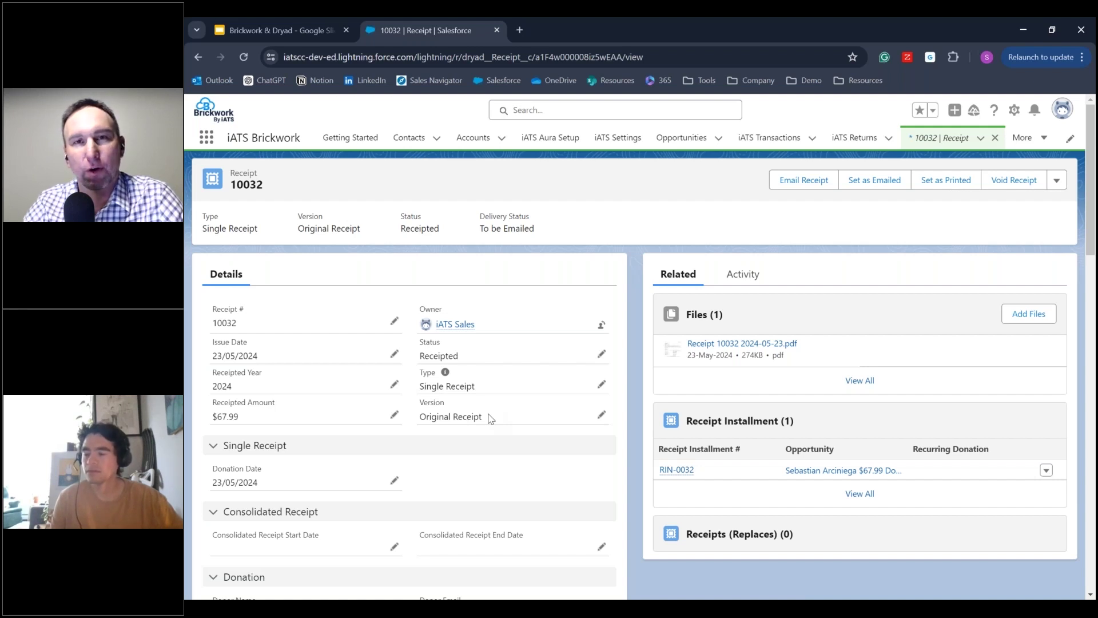
pyautogui.scroll(-2, 490, 418)
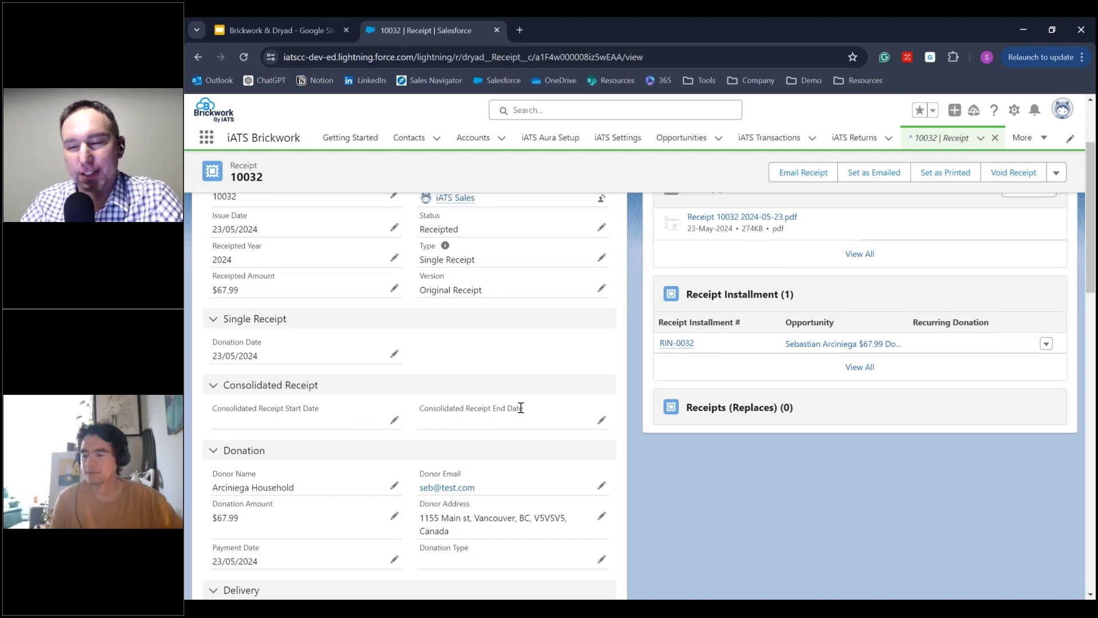
pyautogui.scroll(-3, 521, 407)
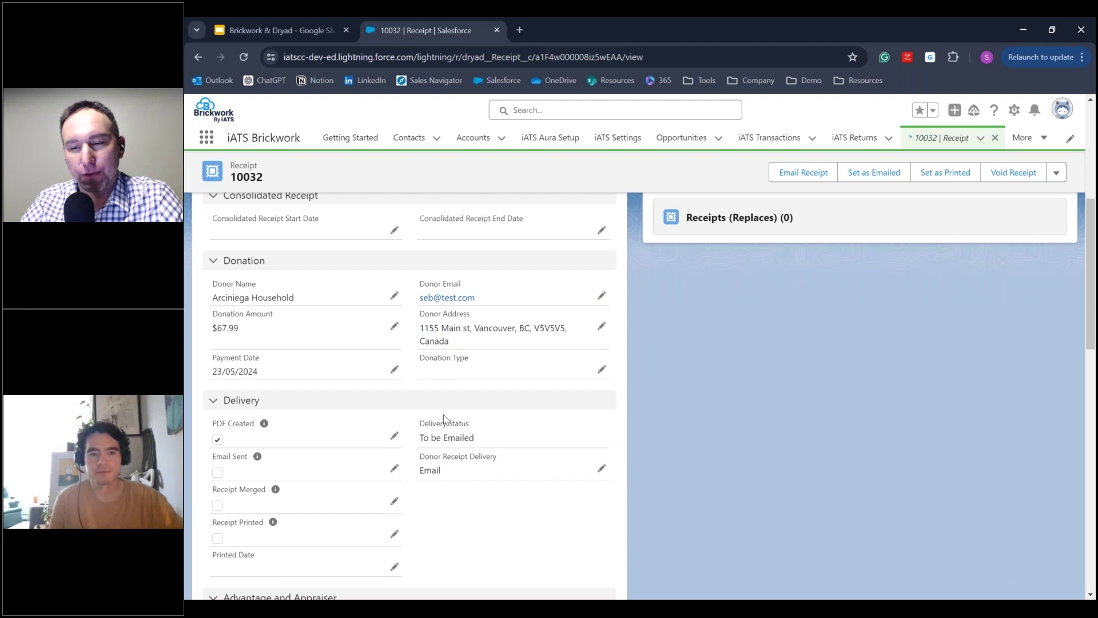
pyautogui.scroll(-1, 312, 424)
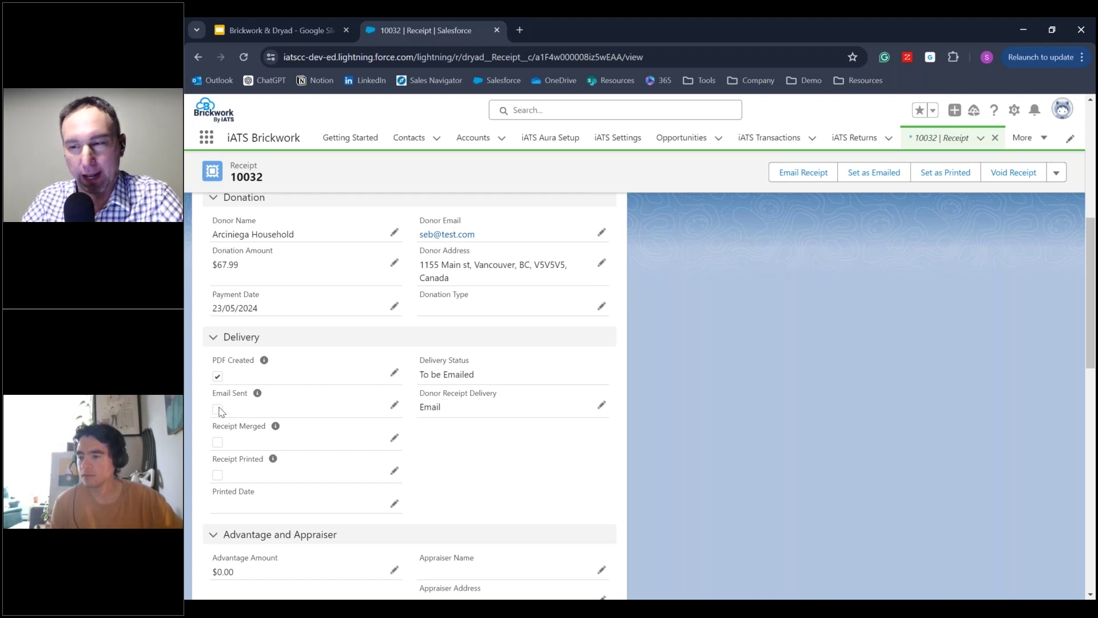
pyautogui.click(852, 183)
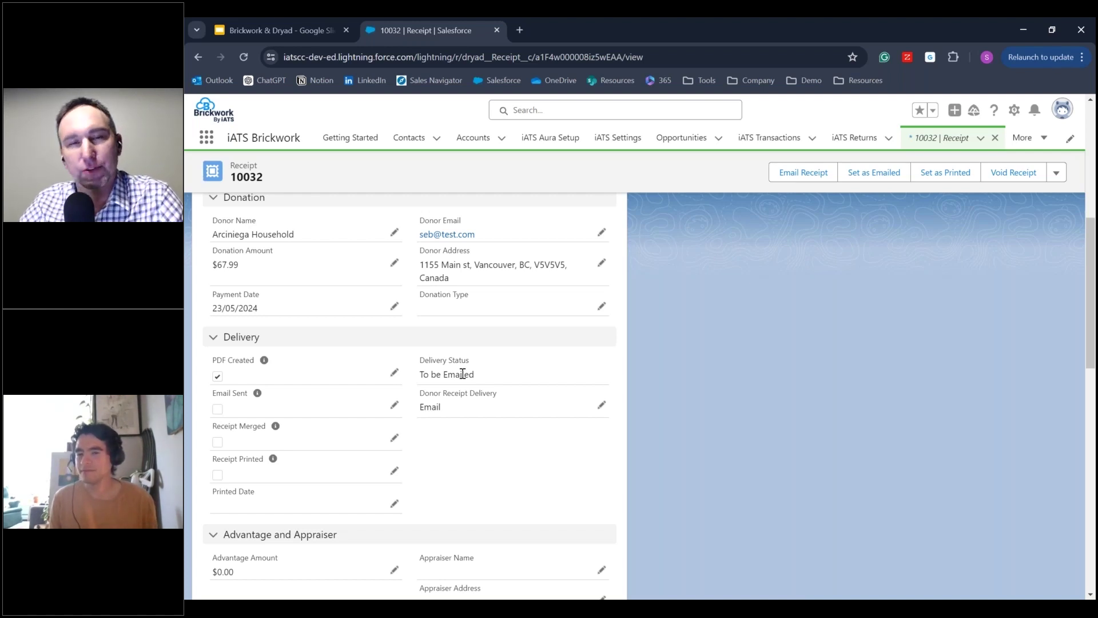
pyautogui.scroll(2, 631, 397)
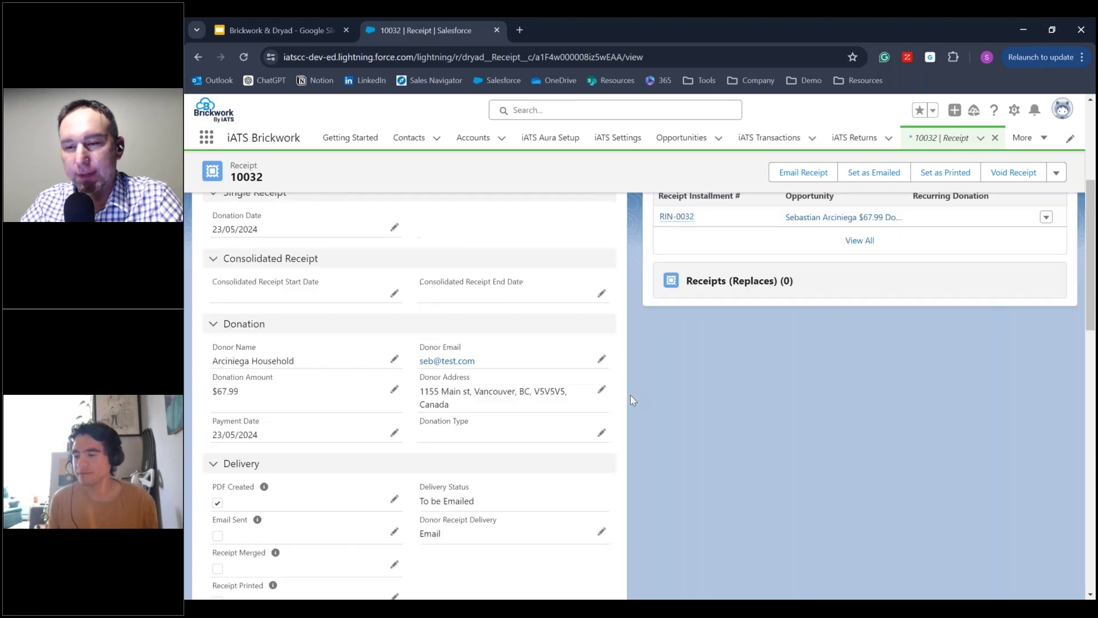
pyautogui.scroll(4, 631, 395)
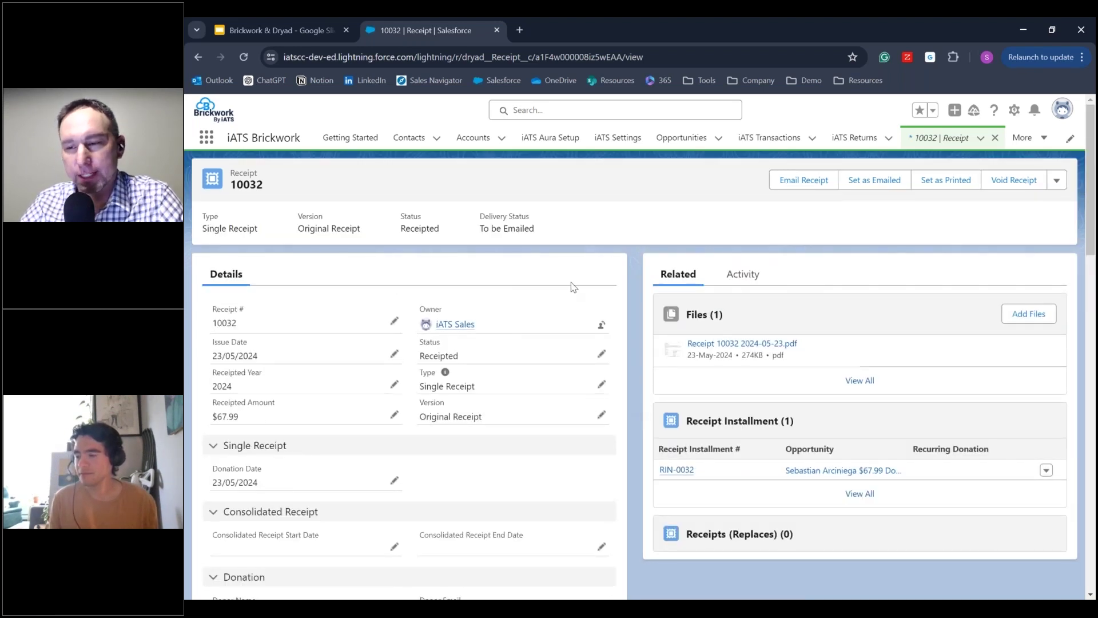
# - Read through the receipt's PDF file and review the Email Receipt confirmation details without sending the email
pyautogui.click(741, 345)
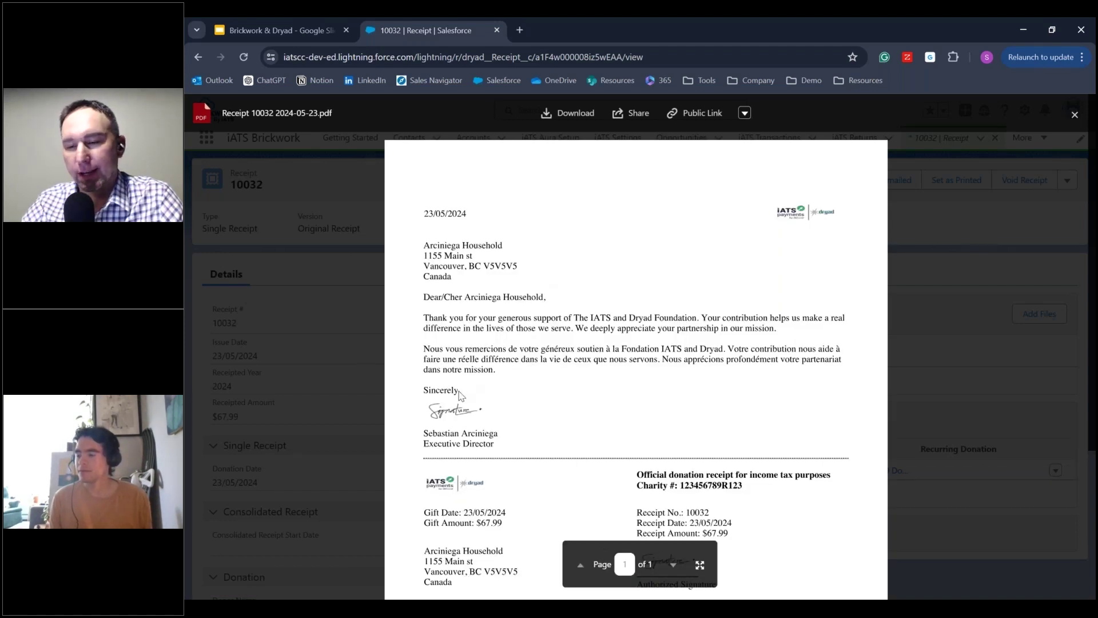
pyautogui.scroll(-3, 605, 416)
pyautogui.scroll(-1, 605, 416)
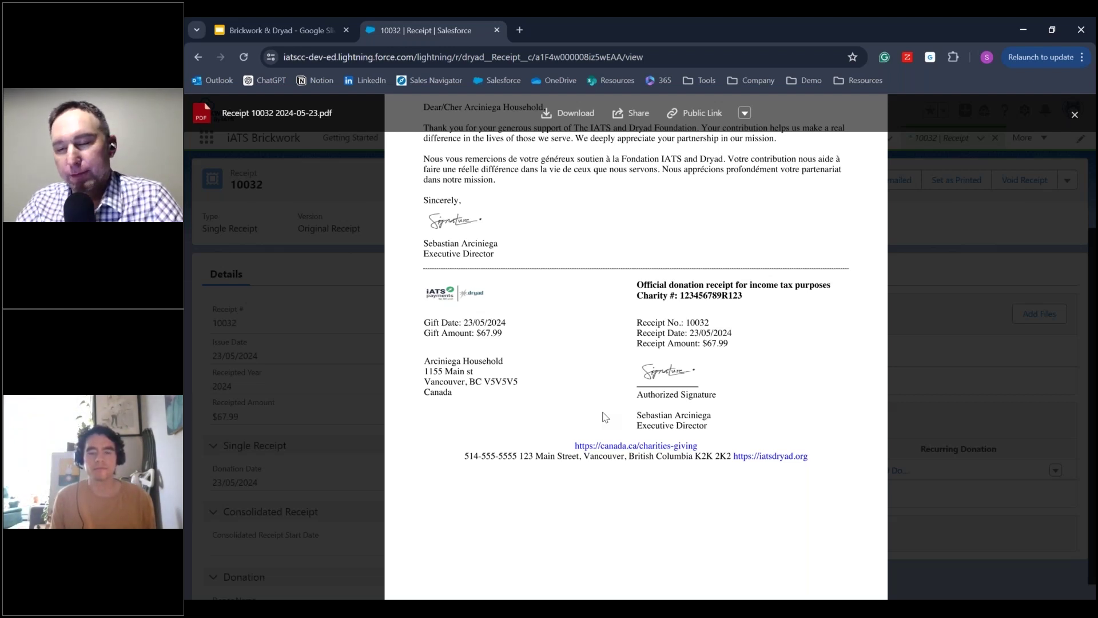
pyautogui.click(961, 288)
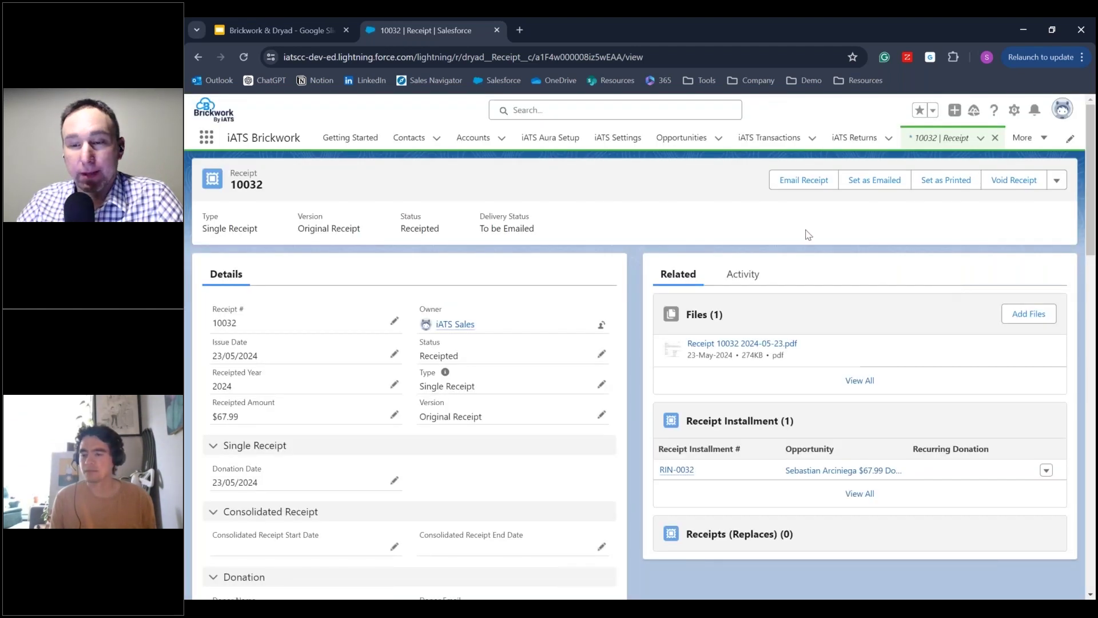
pyautogui.click(800, 181)
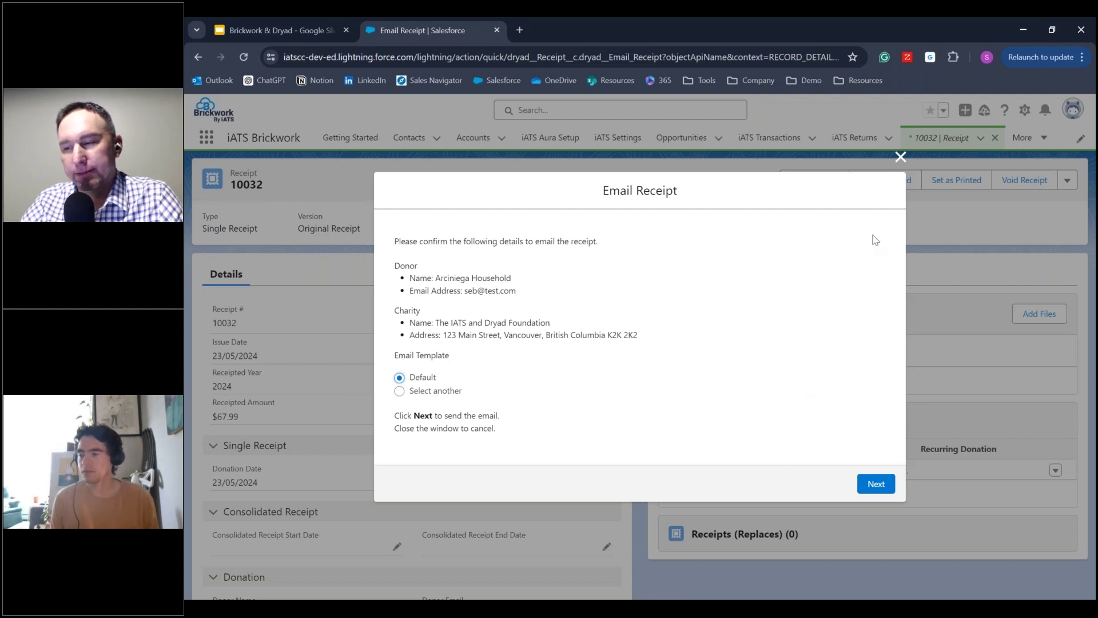
pyautogui.click(895, 159)
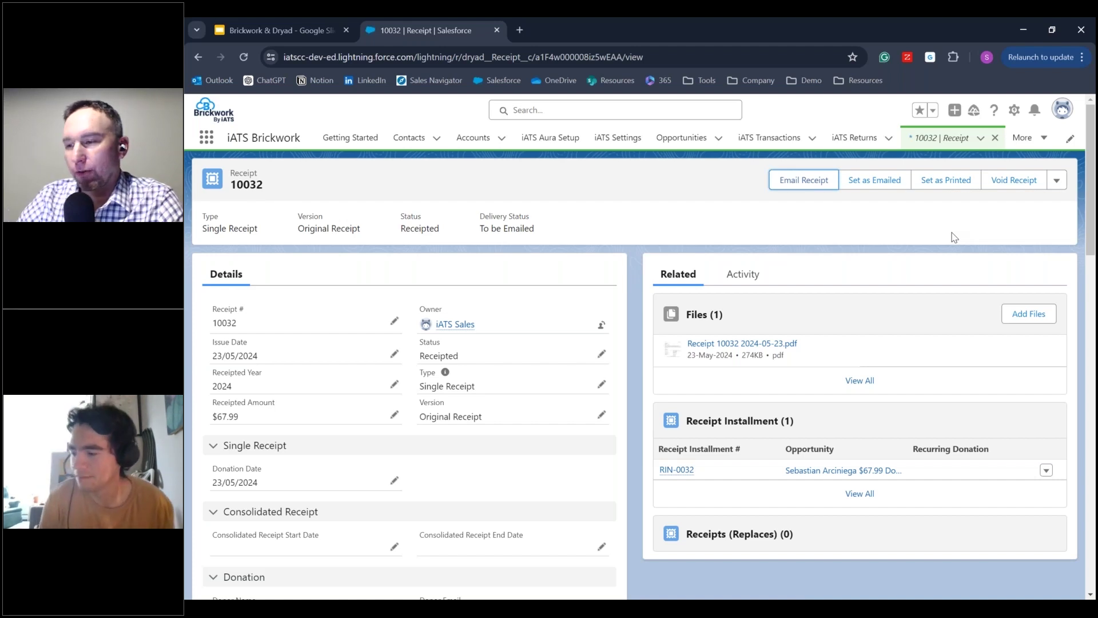
# - Search the apps and items for "receipt t" and open the Receipt Templates list
pyautogui.click(1025, 142)
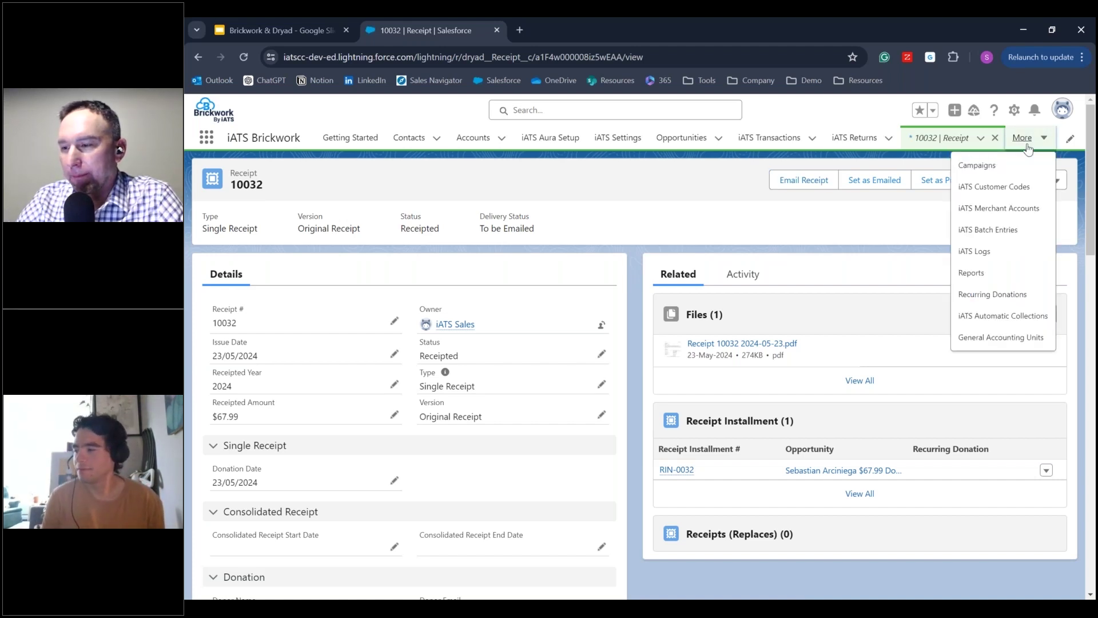
pyautogui.click(589, 199)
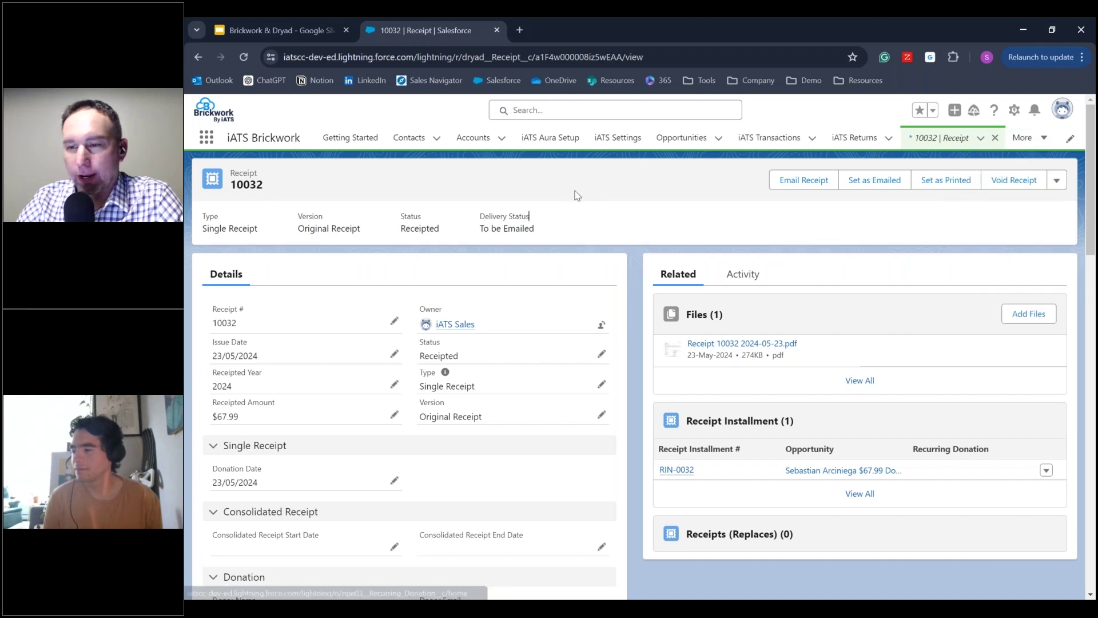
pyautogui.click(201, 141)
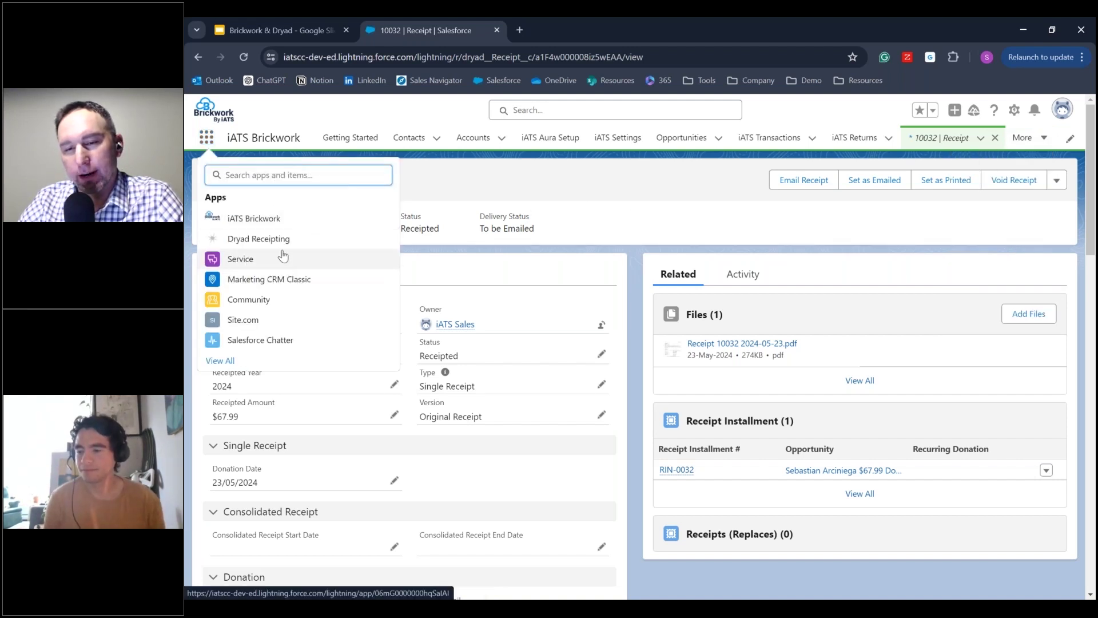
pyautogui.write('receip')
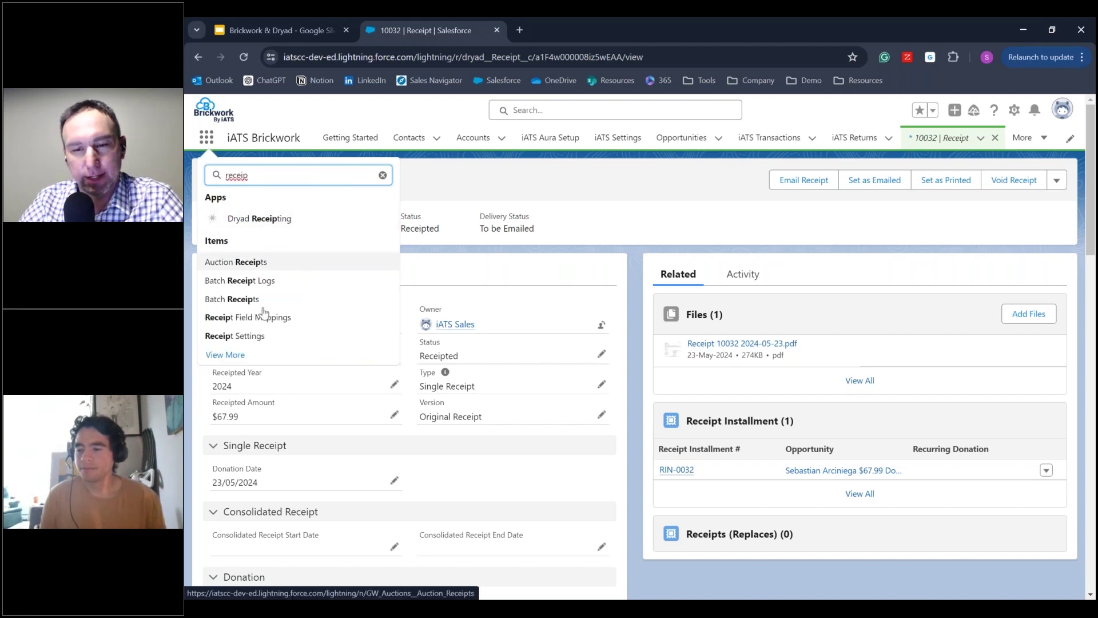
pyautogui.write('t t')
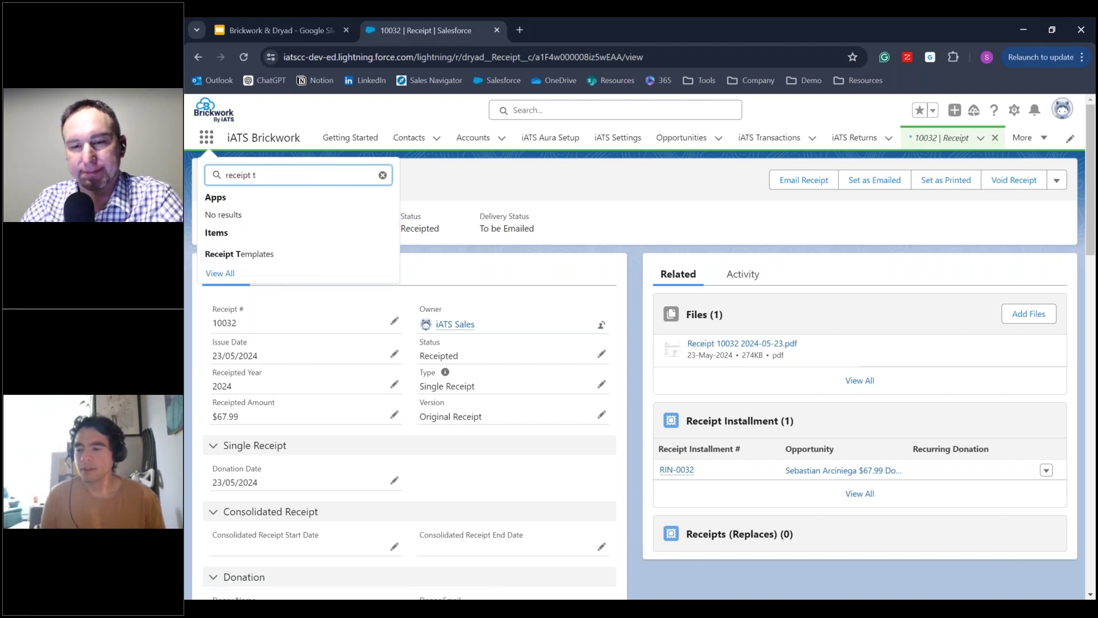
pyautogui.click(261, 259)
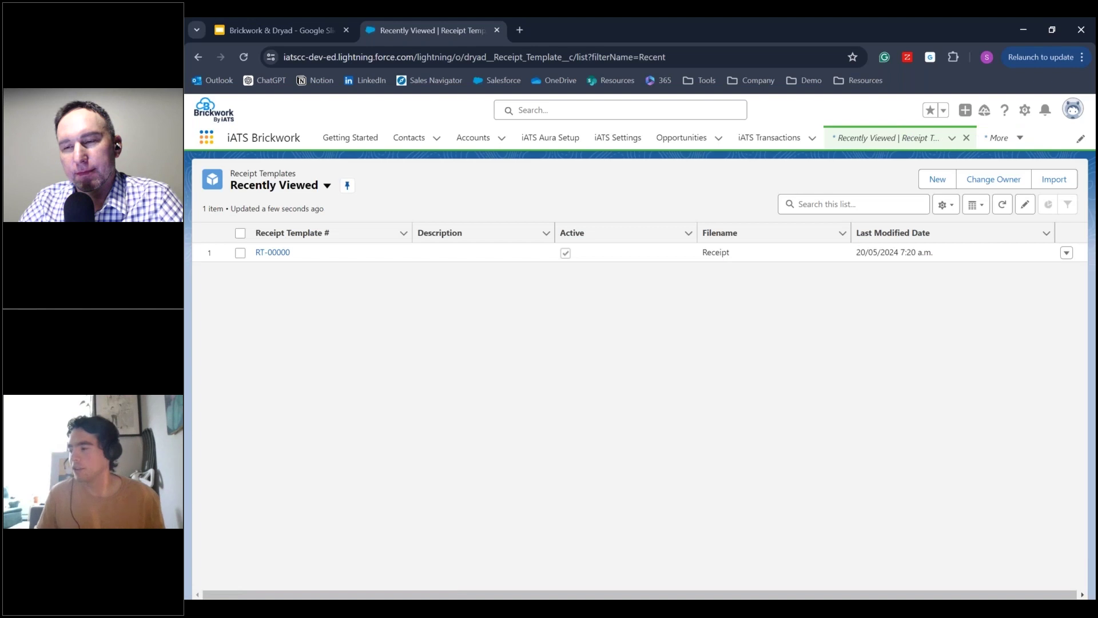
# - Switch to the Dryad Receipting app
pyautogui.click(206, 137)
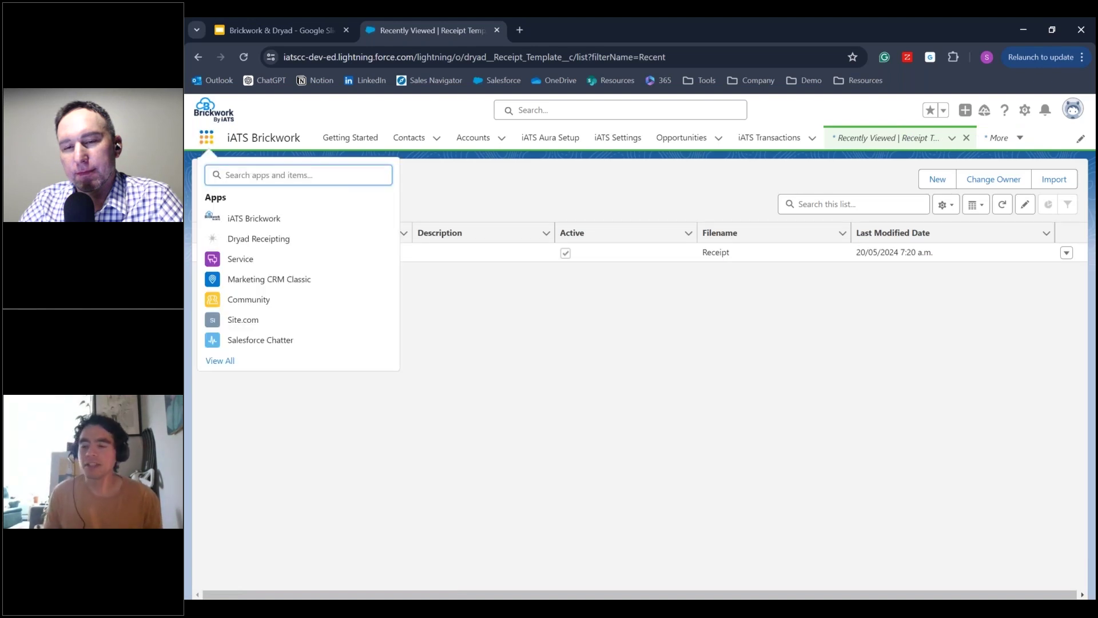
pyautogui.click(263, 242)
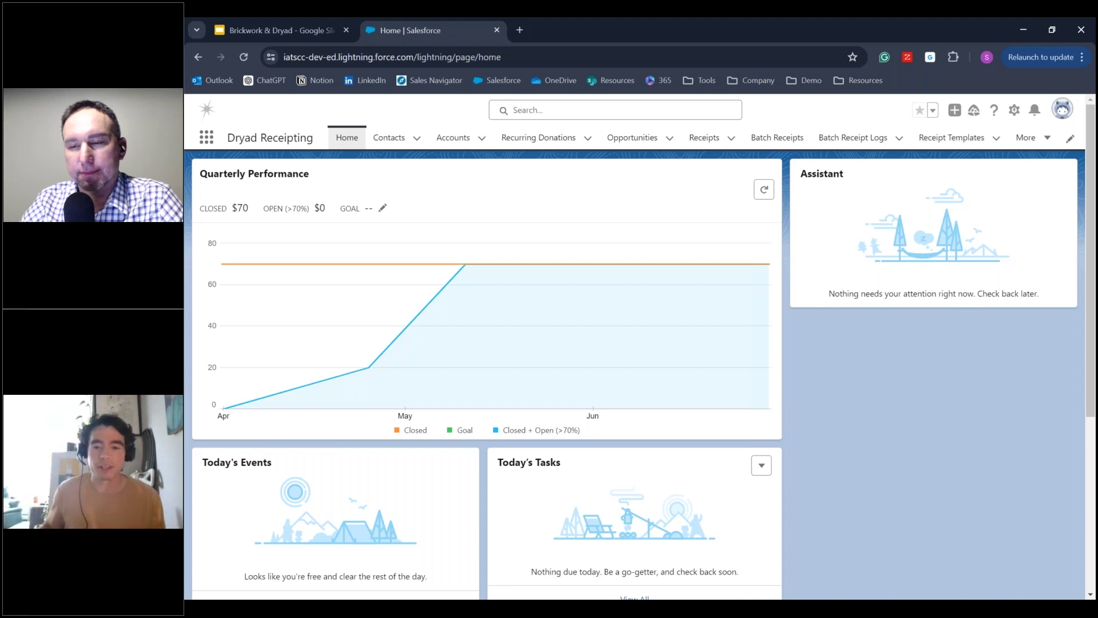
# - Open the $67.99 donation opportunity dated 2024-05-23, review its related records and open the receipt linked to its receipt installment
pyautogui.click(626, 141)
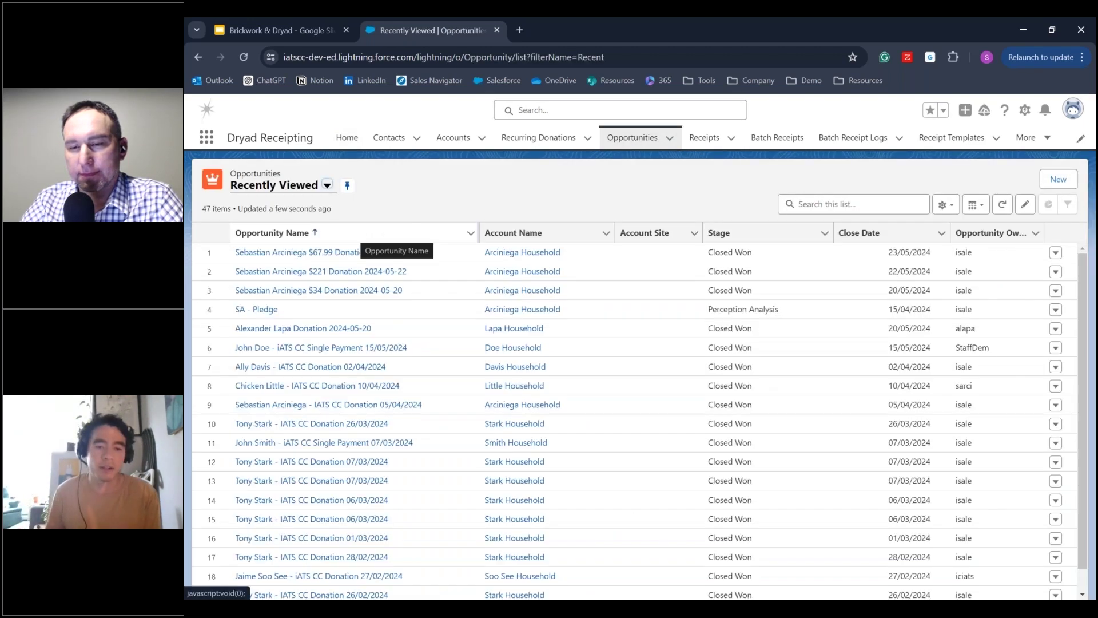
pyautogui.click(343, 254)
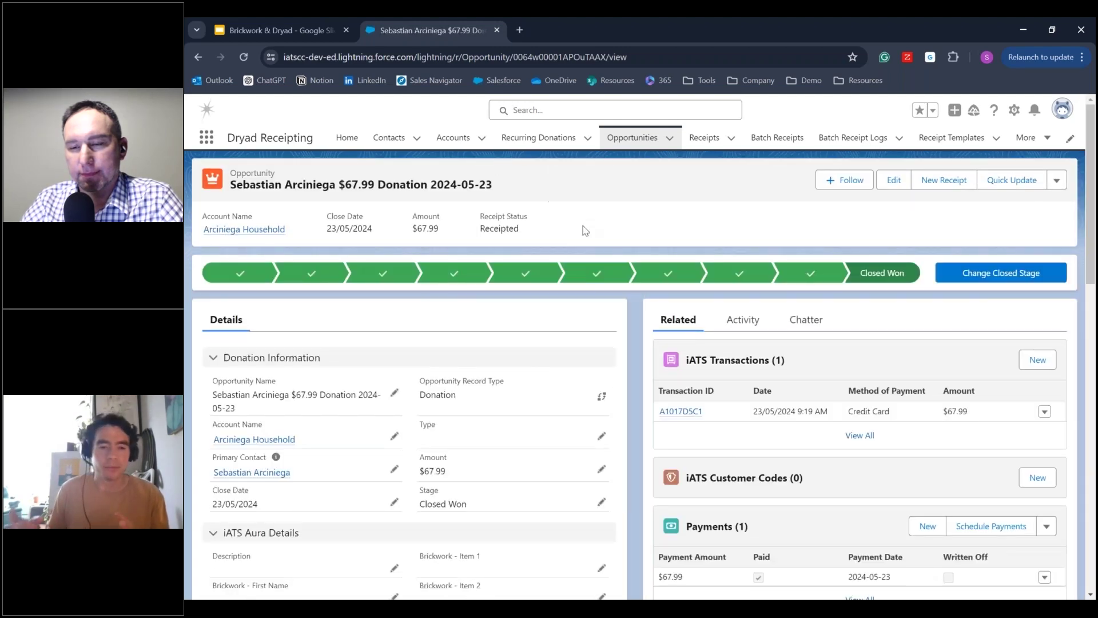
pyautogui.scroll(-2, 635, 303)
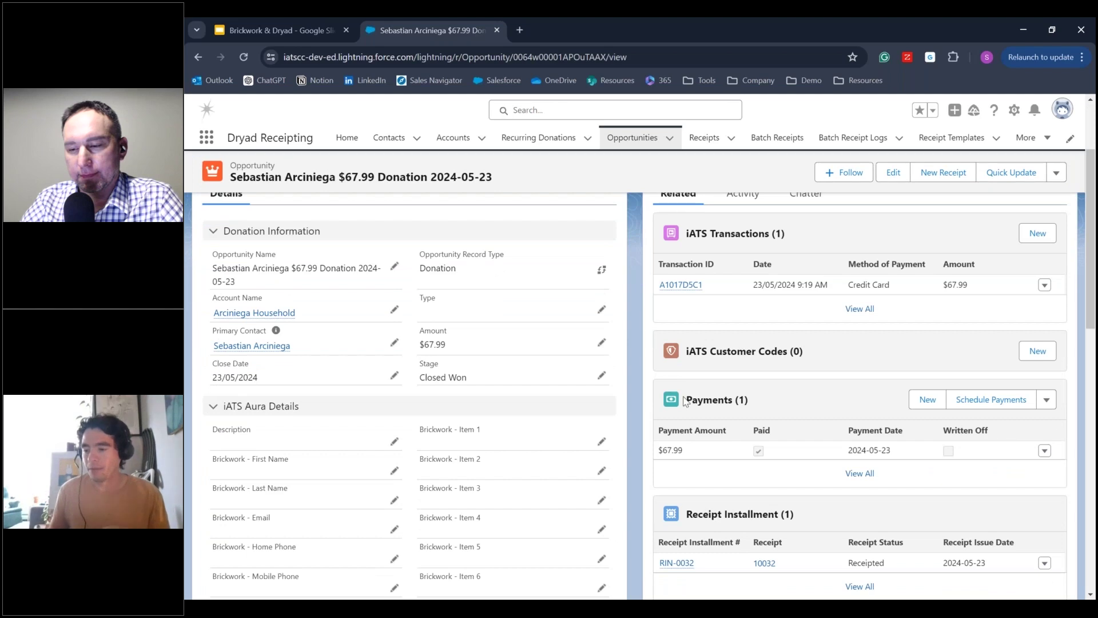
pyautogui.click(764, 564)
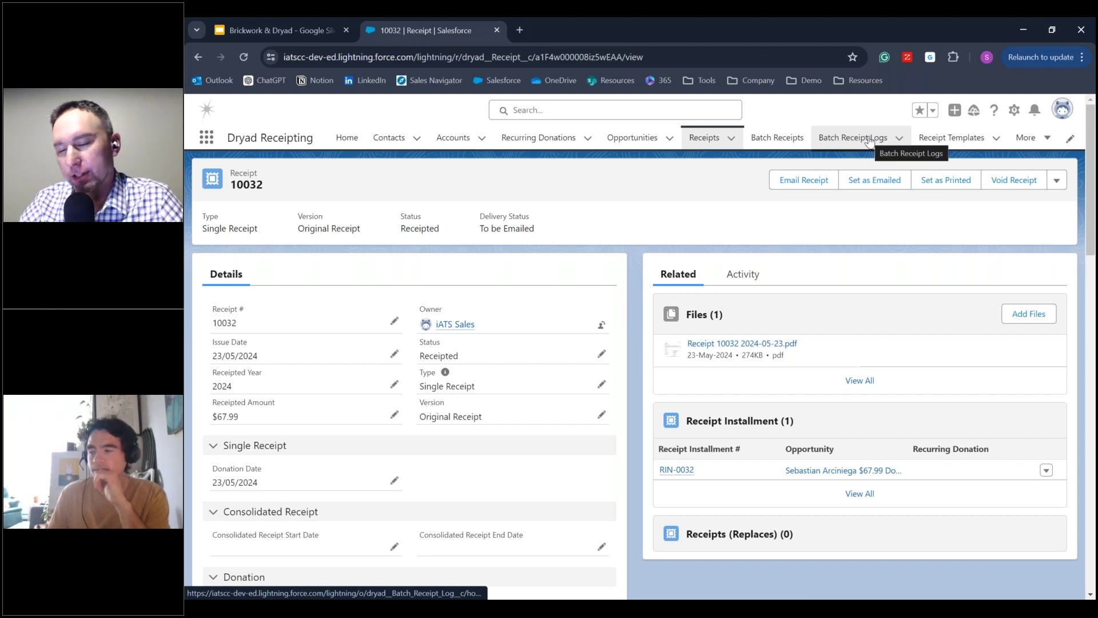
# - Open receipt template RT-00000 and review its HTML content against the template guide, highlighting the Issue Date merge field
pyautogui.click(945, 139)
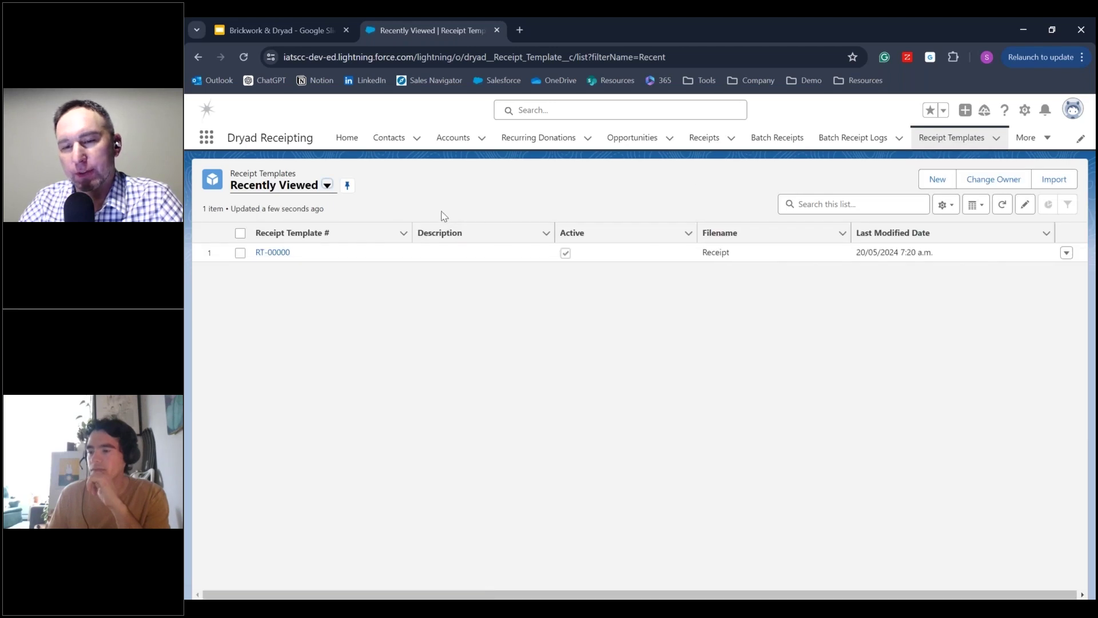
pyautogui.click(273, 253)
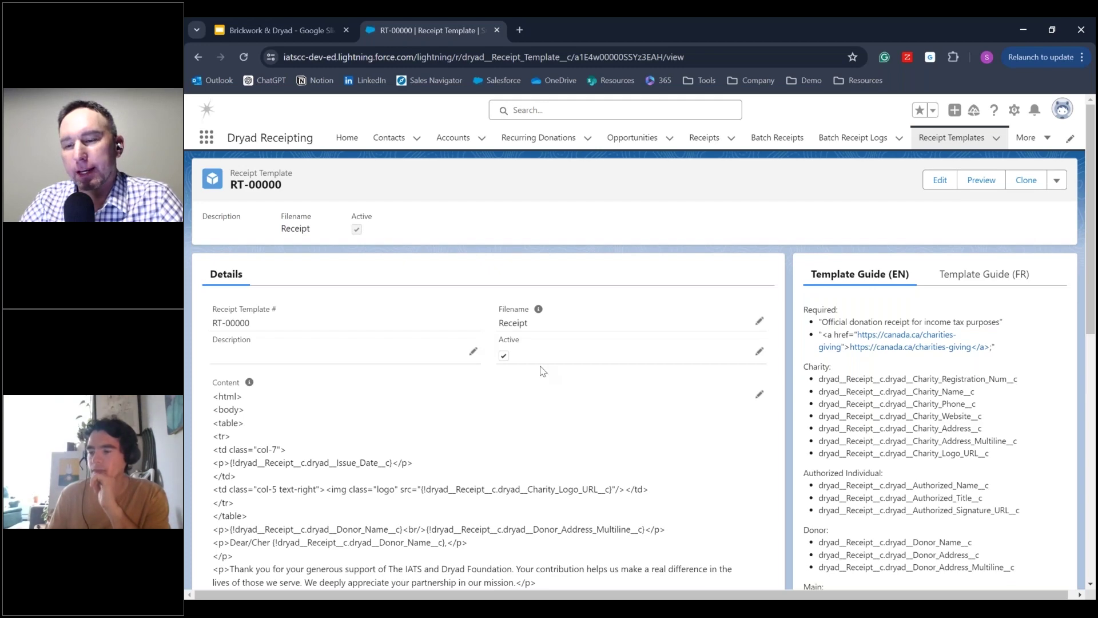
pyautogui.scroll(-1, 544, 371)
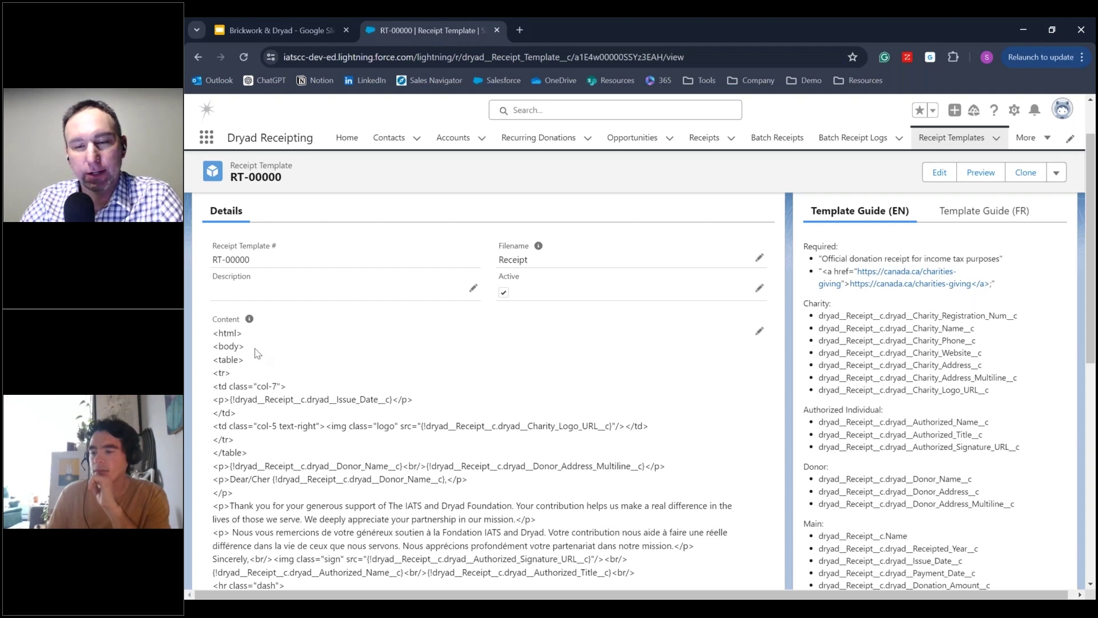
pyautogui.scroll(-1, 446, 394)
pyautogui.scroll(-3, 446, 394)
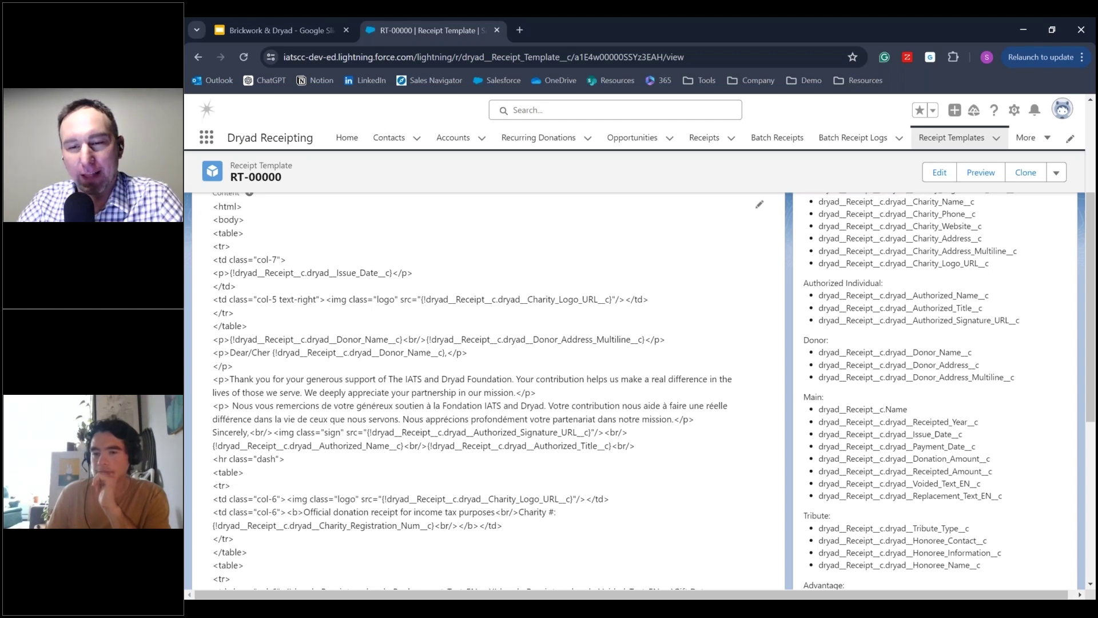
pyautogui.moveTo(230, 273); pyautogui.dragTo(392, 274)
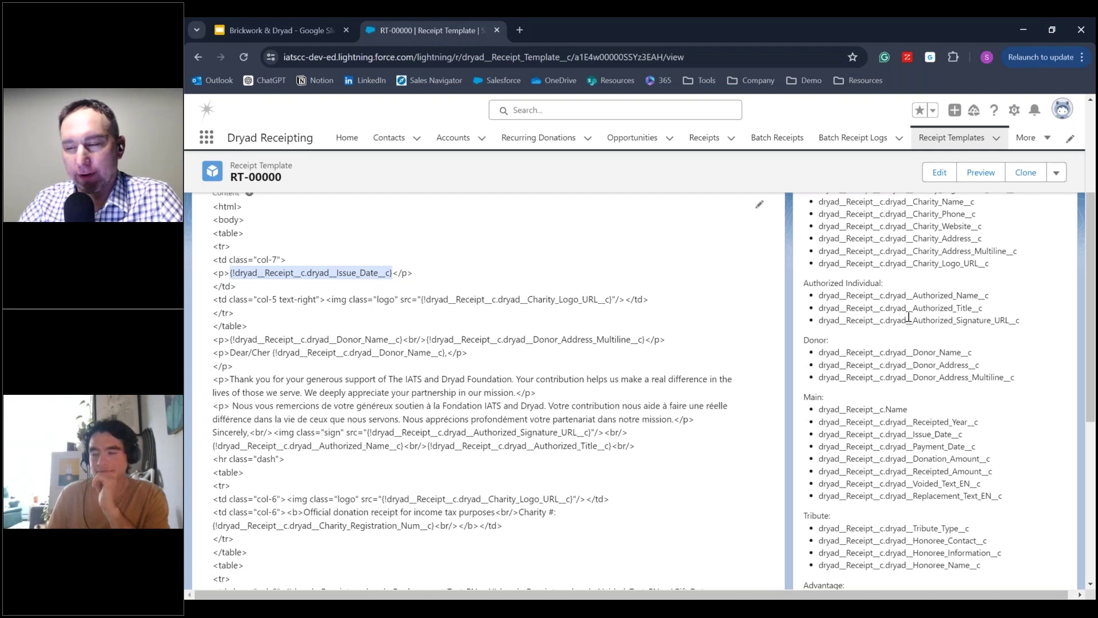
pyautogui.scroll(3, 989, 286)
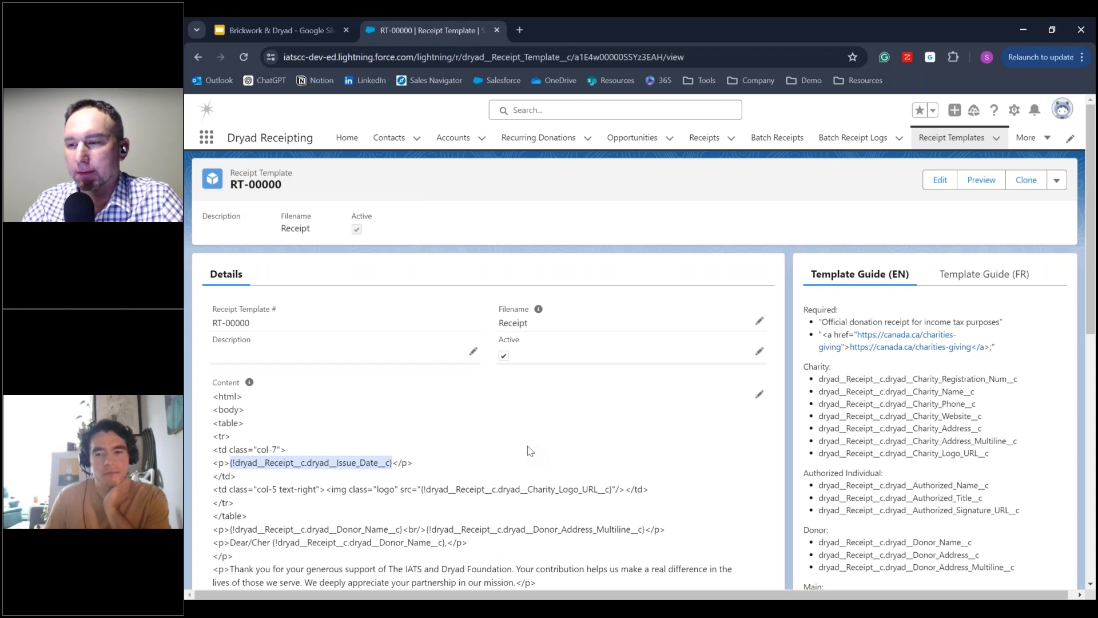
# - Reopen receipt template RT-00000, preview it with the prefilled receipt ID, read through the whole rendered receipt and close the preview
pyautogui.click(951, 138)
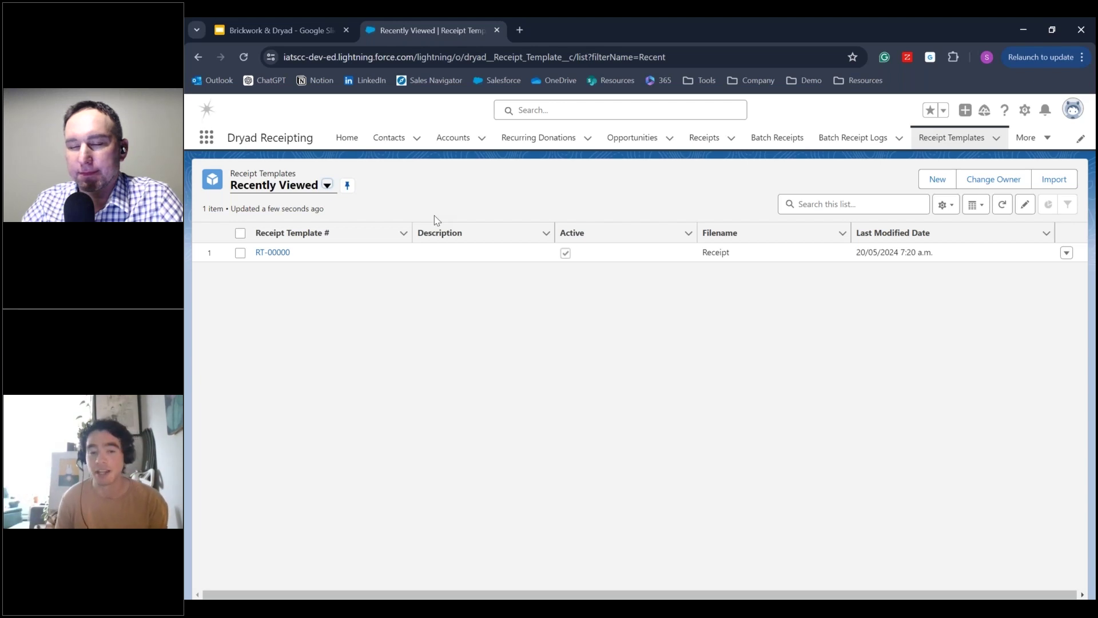
pyautogui.click(275, 255)
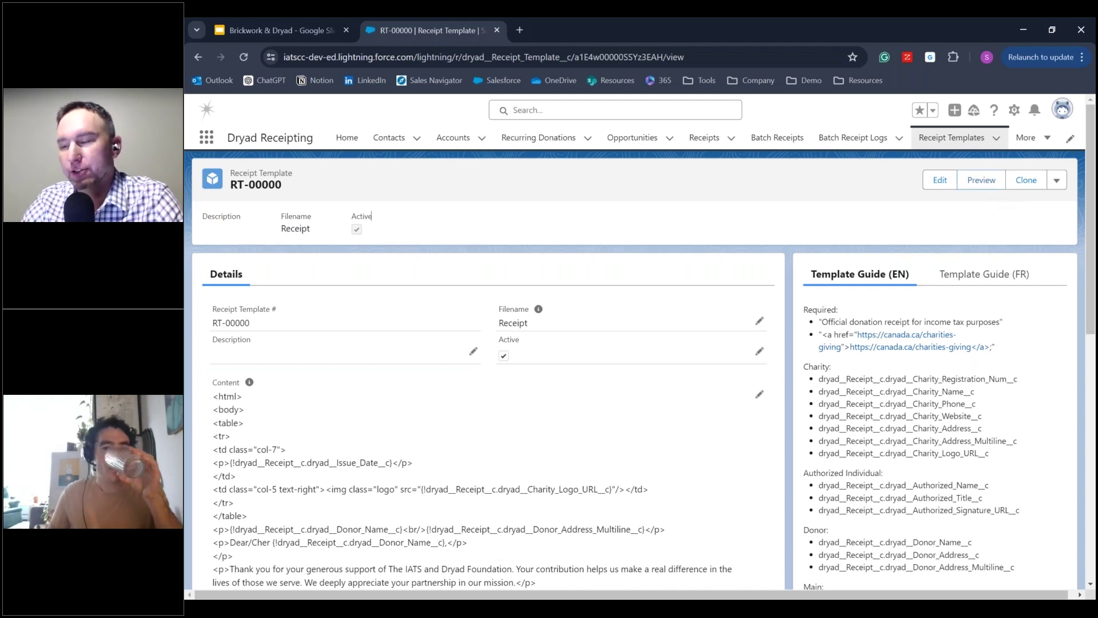
pyautogui.click(982, 179)
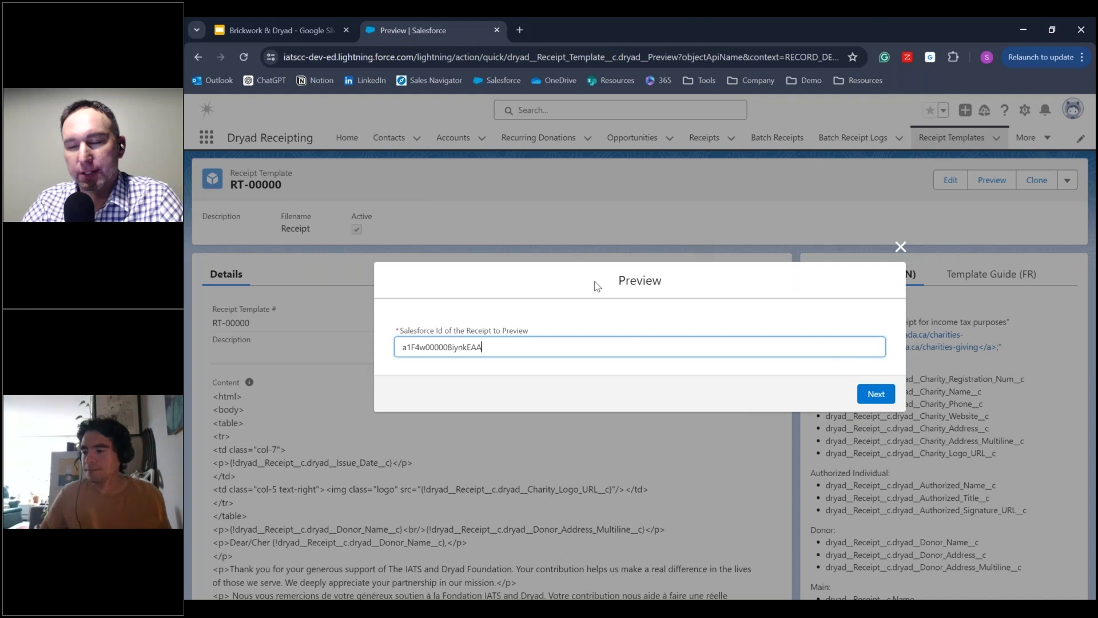
pyautogui.click(873, 397)
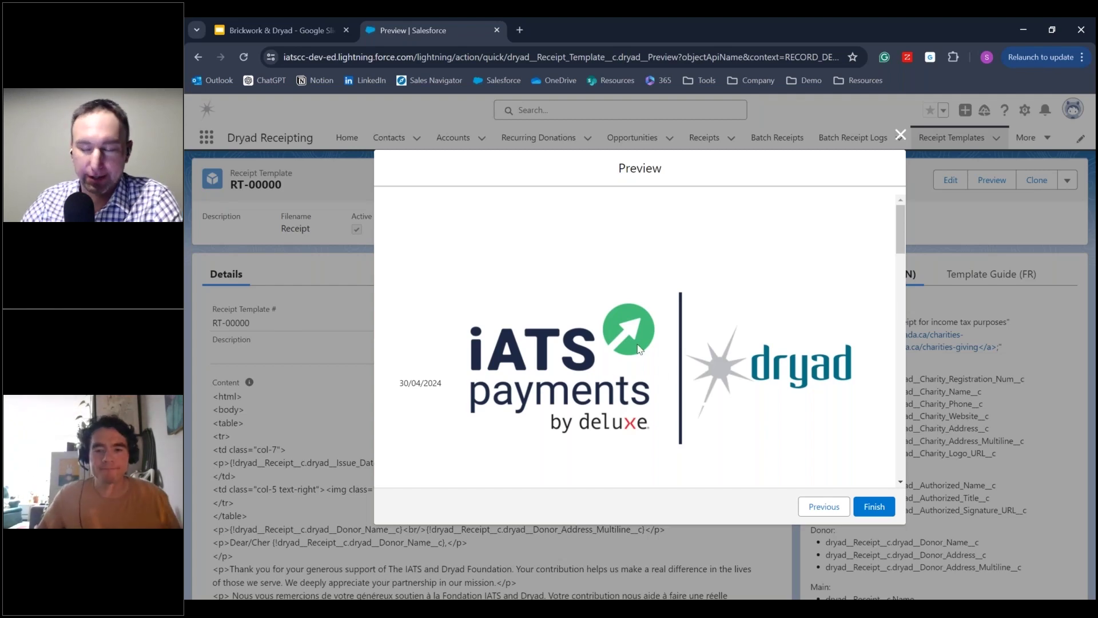
pyautogui.scroll(-8, 681, 371)
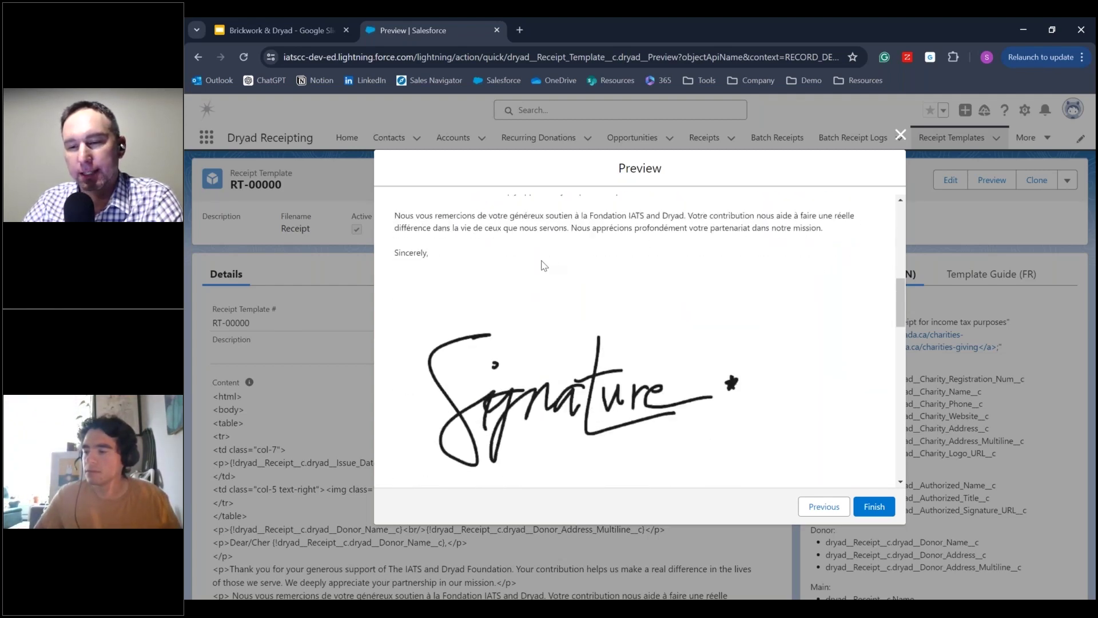
pyautogui.scroll(-4, 552, 309)
pyautogui.scroll(-6, 553, 320)
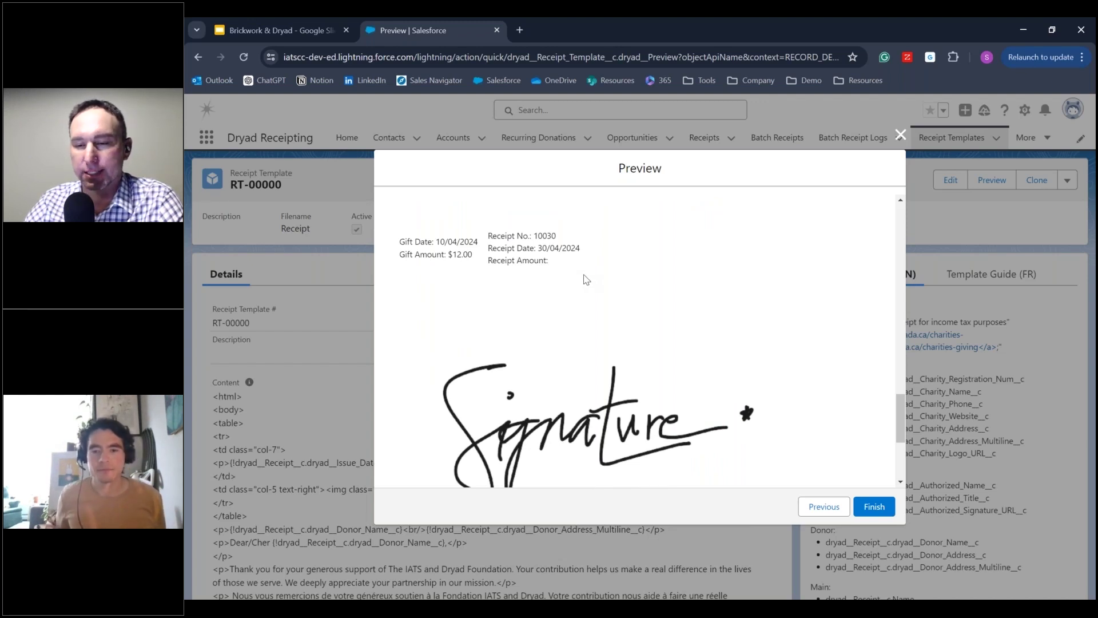
pyautogui.scroll(-3, 586, 279)
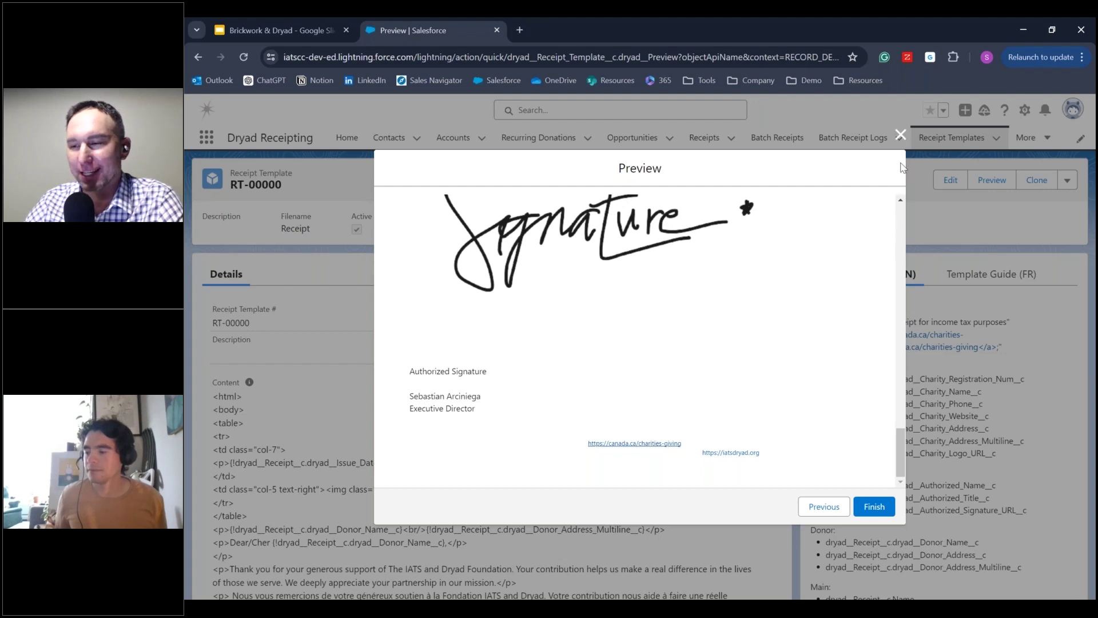
pyautogui.click(901, 136)
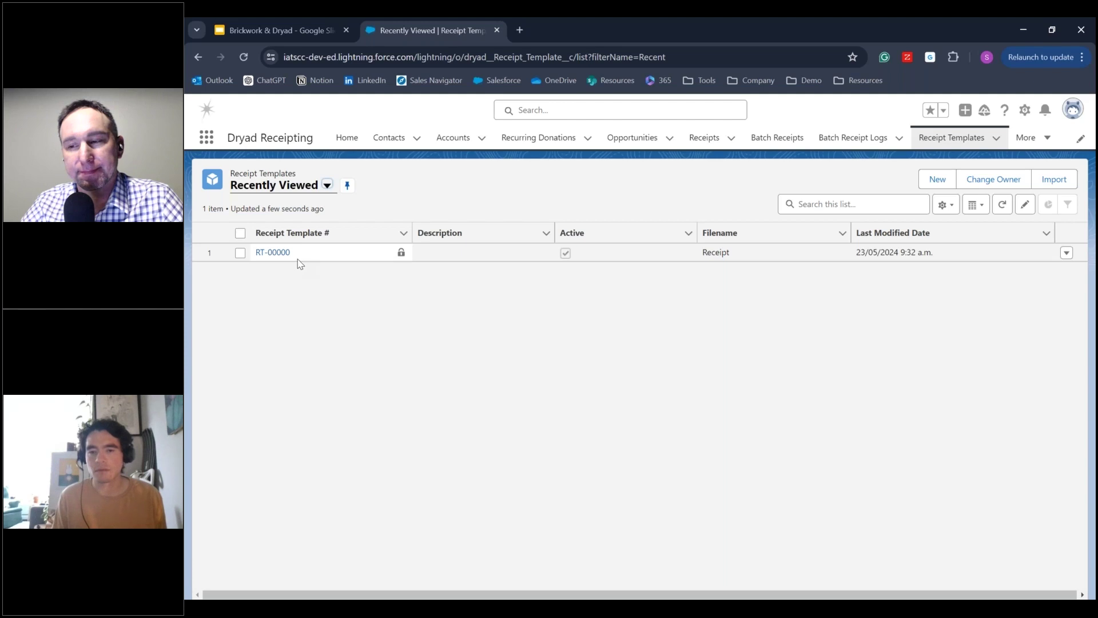
# - Open the Receipt Settings and review the Charity Information name, logo and address, including its editable fields, without saving changes
pyautogui.click(1026, 138)
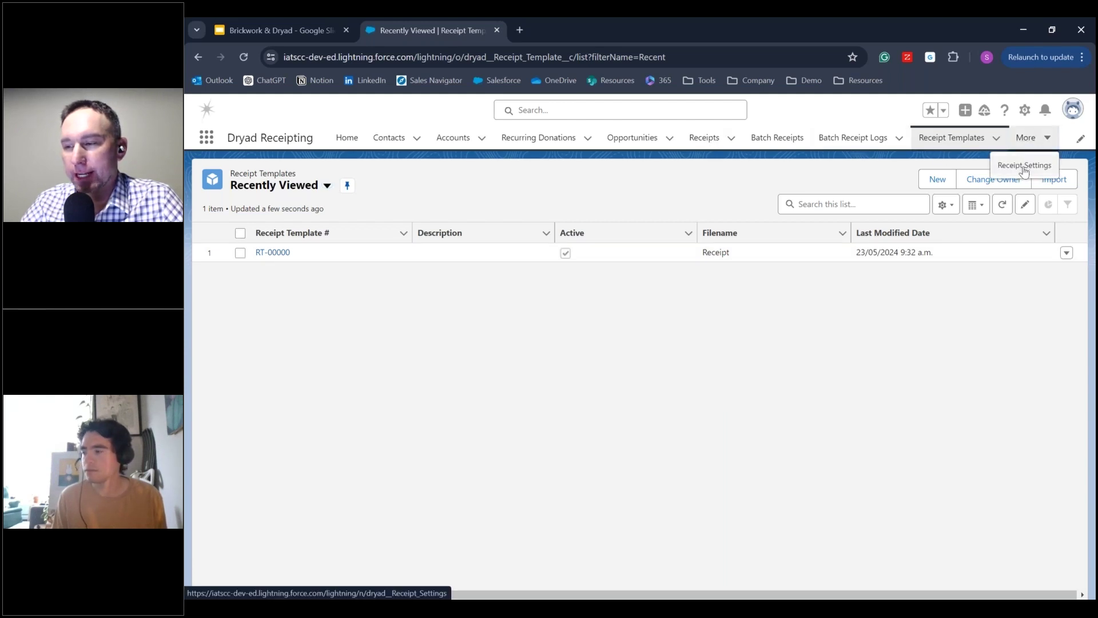
pyautogui.click(1024, 167)
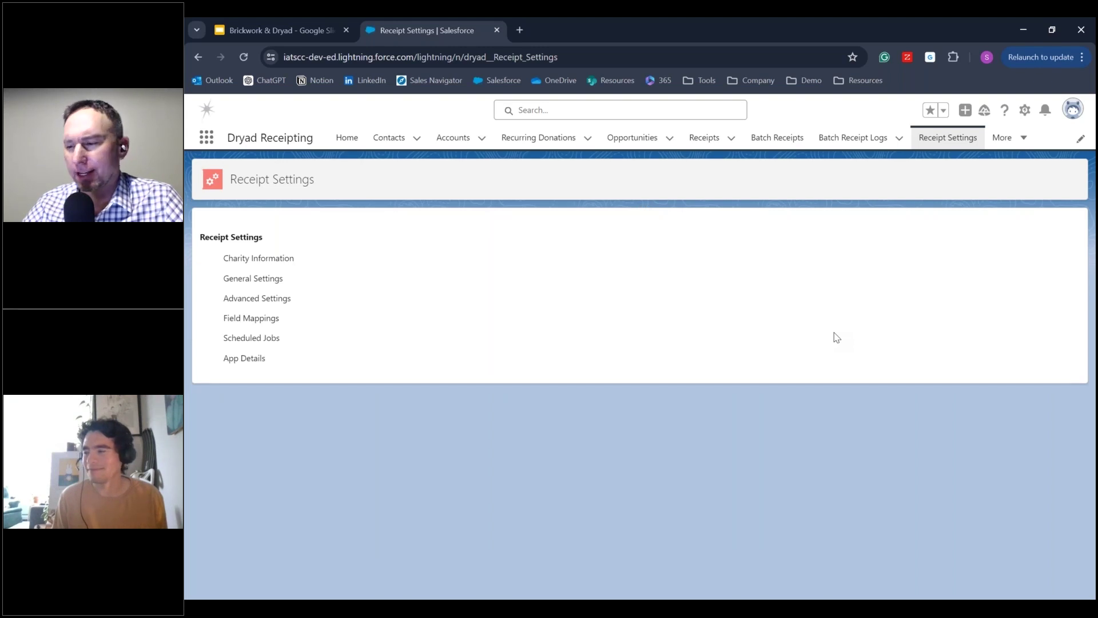
pyautogui.click(266, 258)
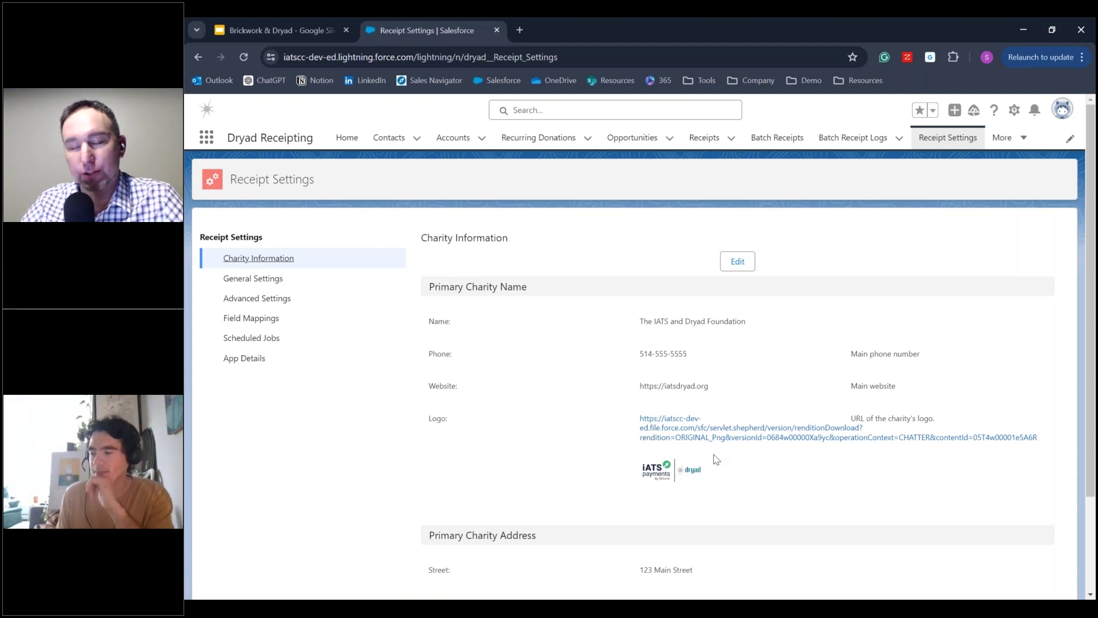
pyautogui.scroll(-1, 589, 440)
pyautogui.scroll(-1, 590, 440)
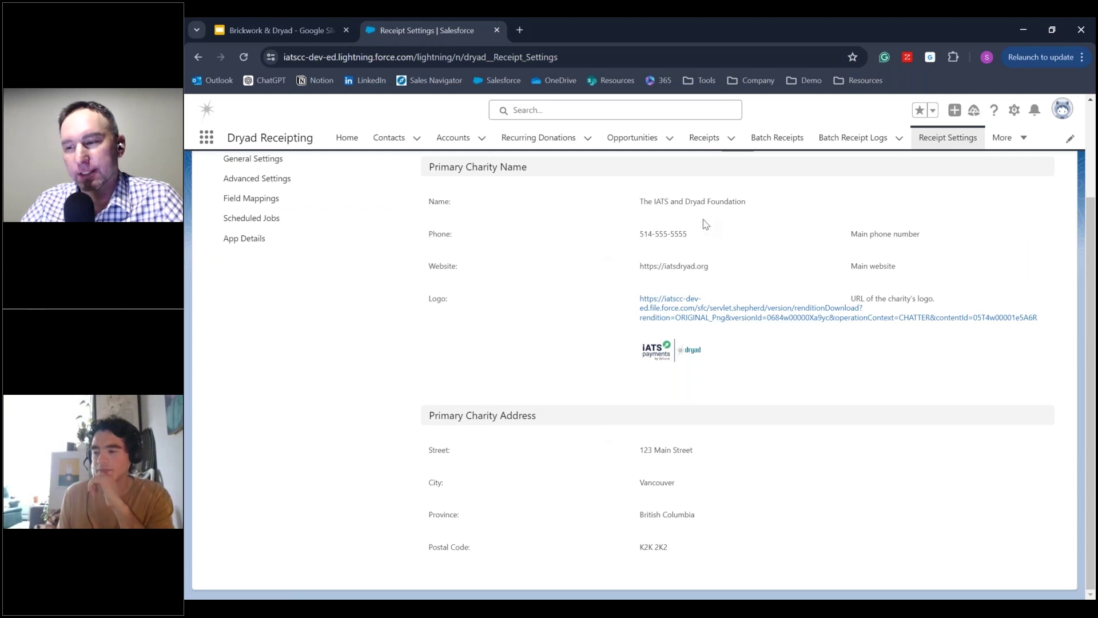
pyautogui.scroll(2, 705, 220)
pyautogui.click(735, 262)
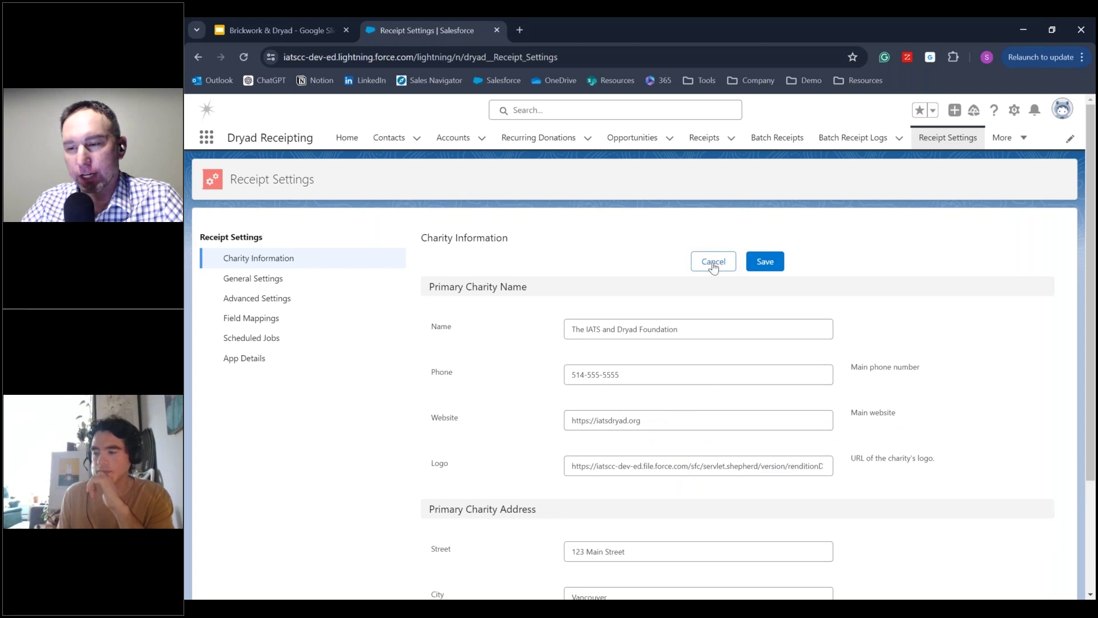
pyautogui.click(713, 263)
# - Review the receipt details and authorized individual under General Settings, and the batch size options under Advanced Settings
pyautogui.click(234, 282)
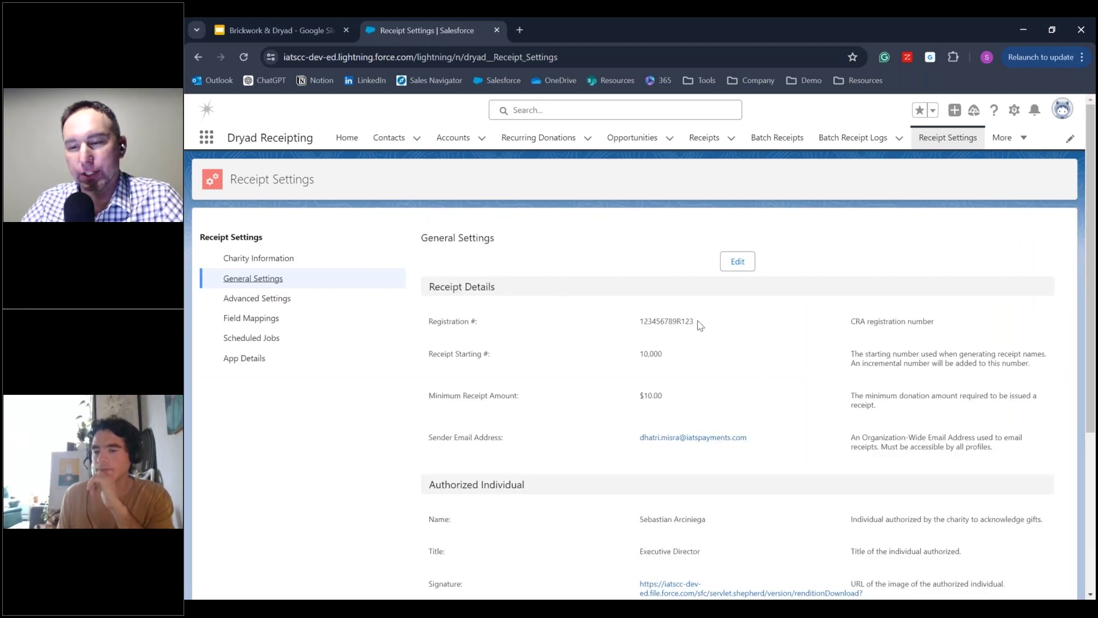
pyautogui.scroll(-1, 616, 326)
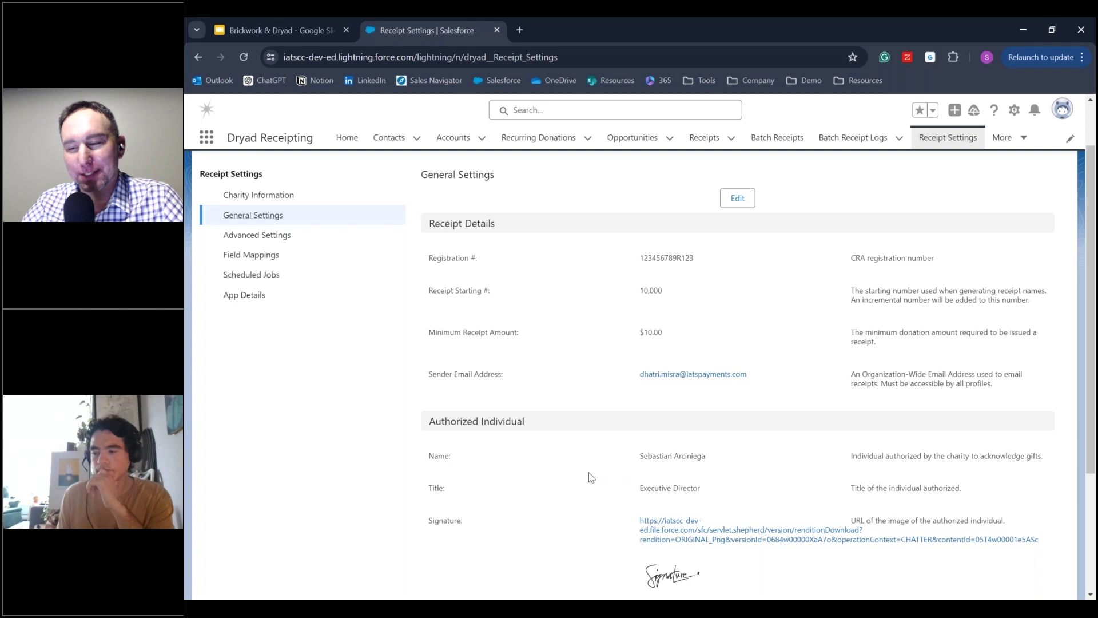
pyautogui.click(276, 235)
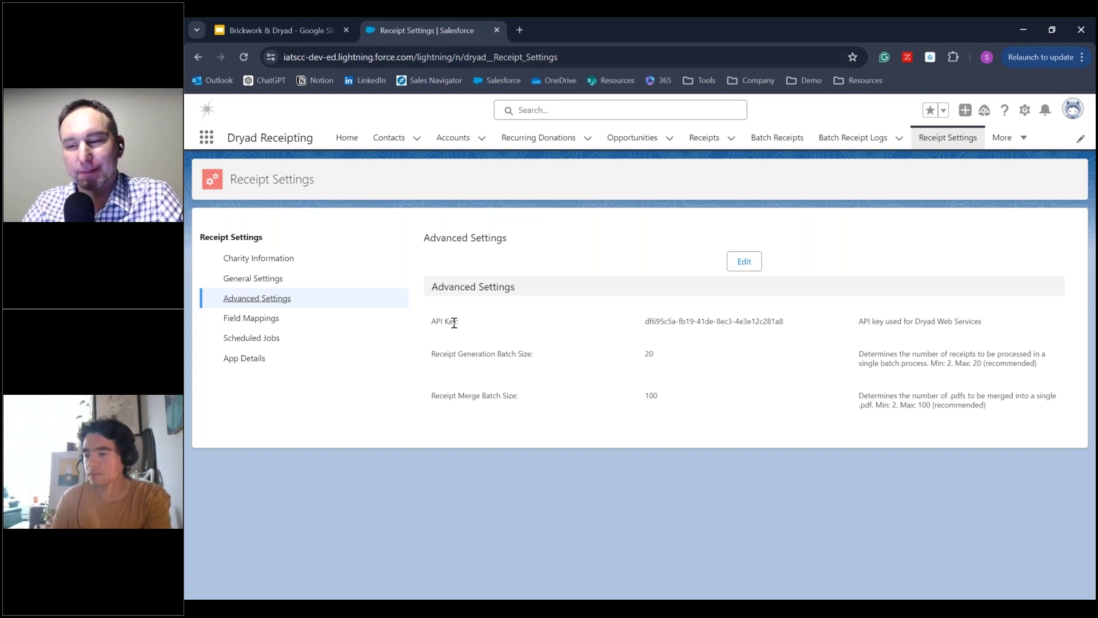
# - Open the Field Mappings settings and review all the opportunity-to-receipt field pairs
pyautogui.click(260, 319)
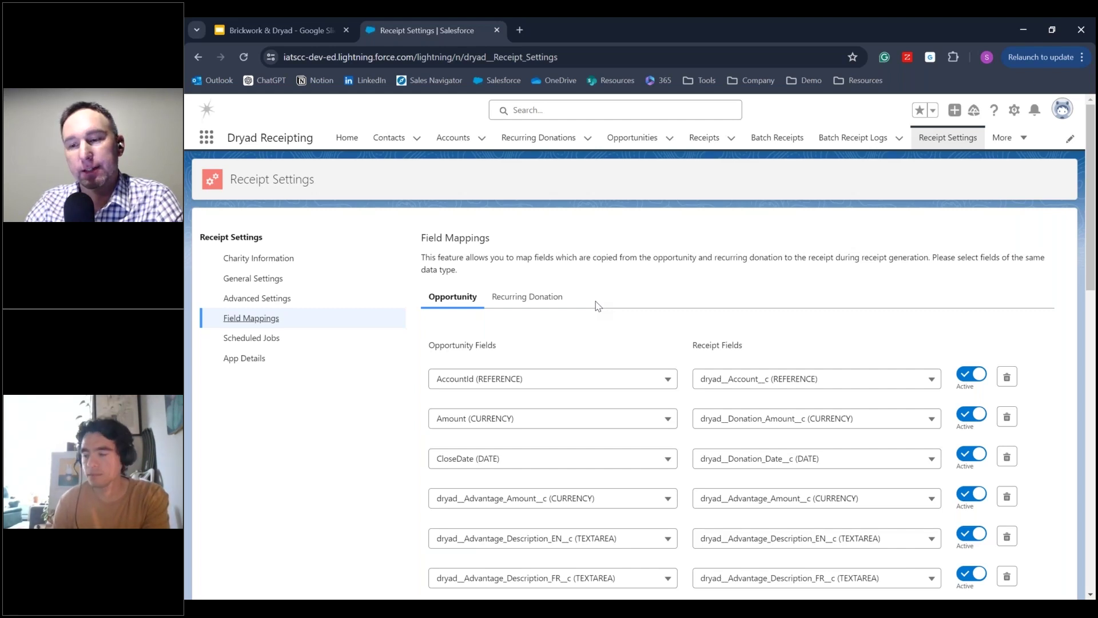
pyautogui.scroll(-1, 970, 443)
pyautogui.scroll(-12, 971, 444)
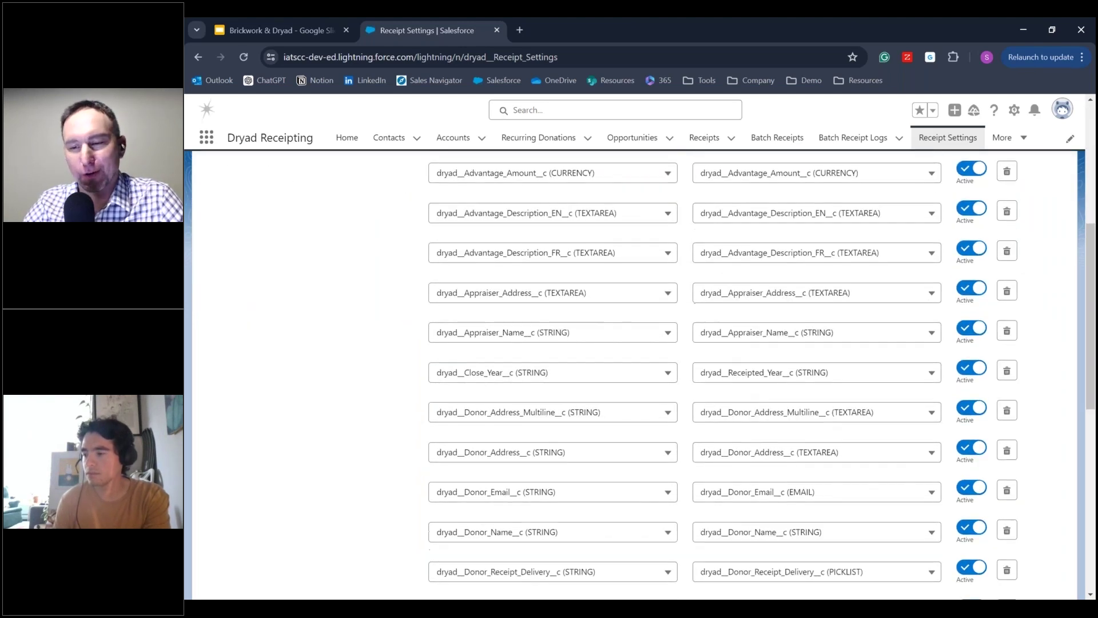
pyautogui.scroll(-4, 858, 472)
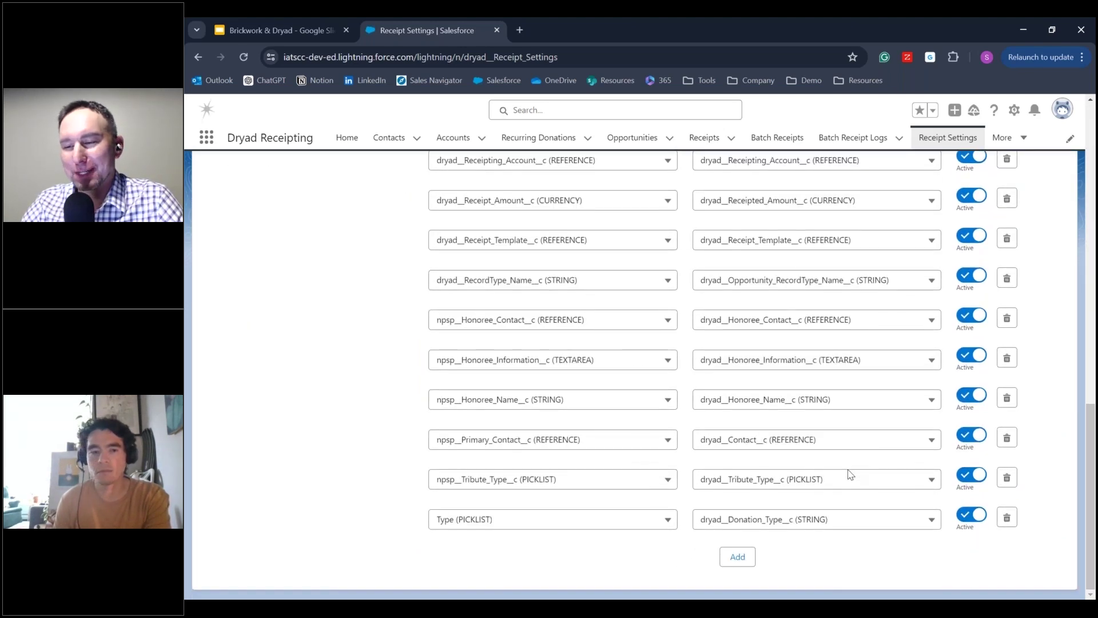
# - Add a blank opportunity-to-receipt field mapping, check the opportunity fields it offers, and delete the blank mapping
pyautogui.click(737, 556)
pyautogui.scroll(-1, 709, 554)
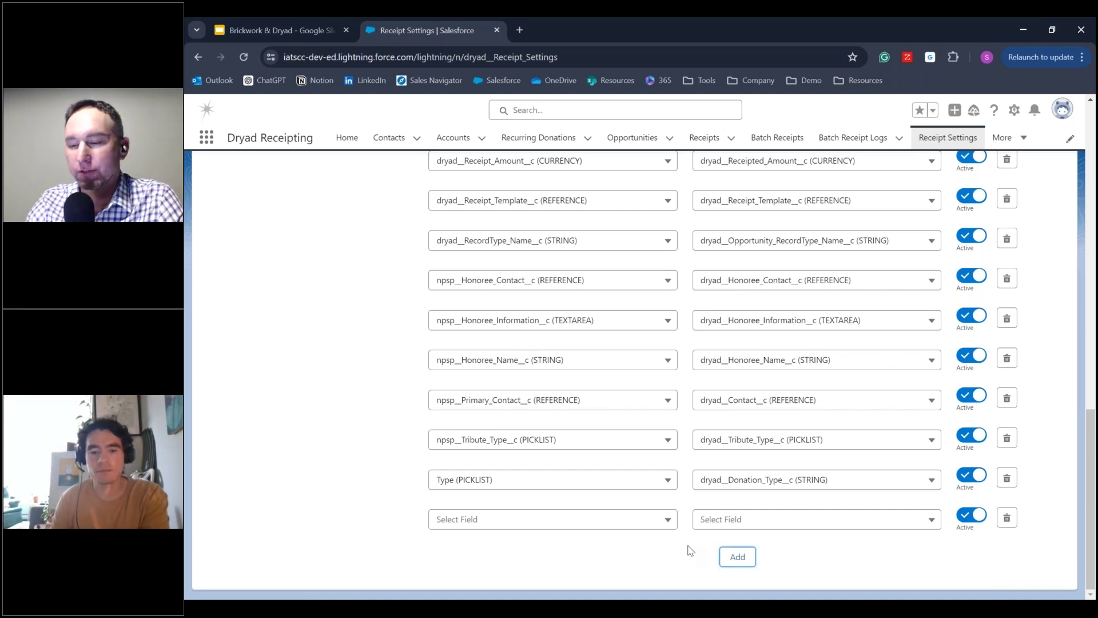
pyautogui.click(657, 526)
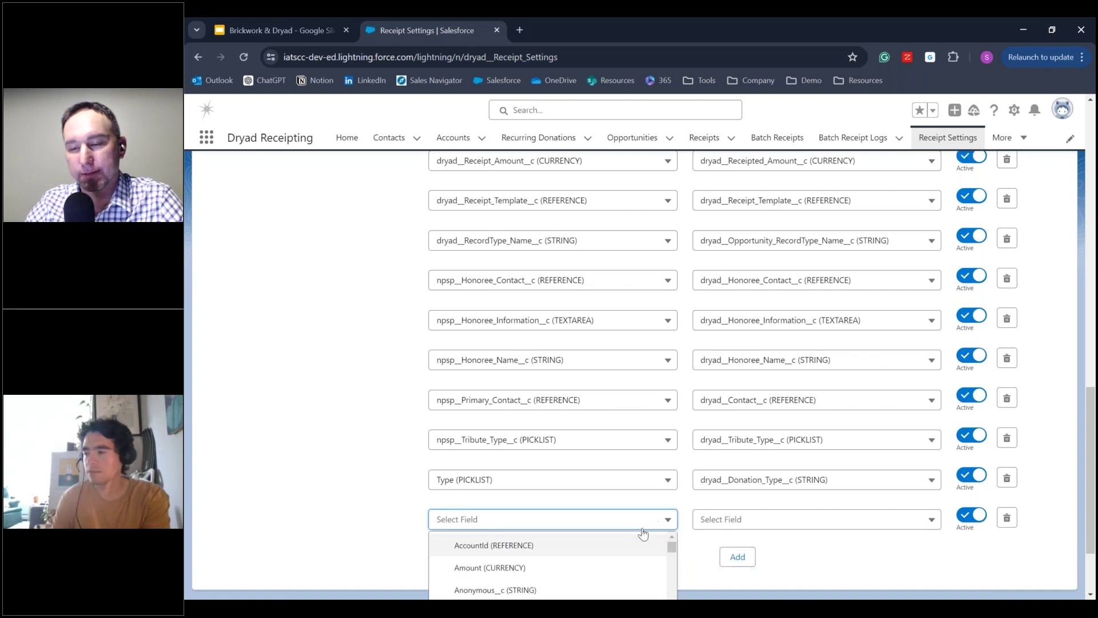
pyautogui.scroll(-1, 625, 523)
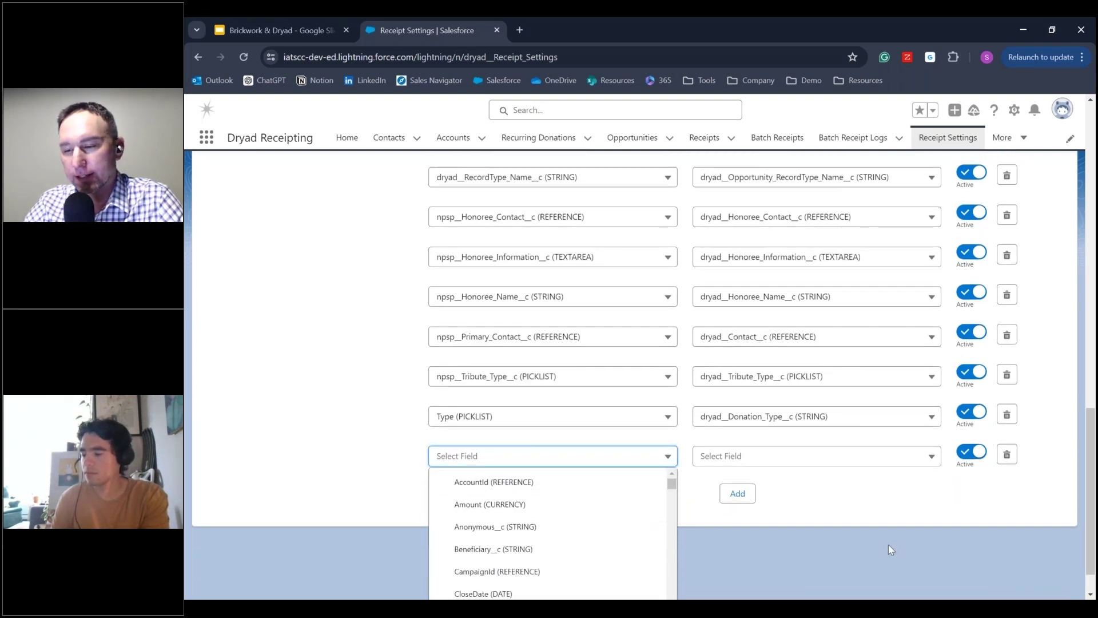
pyautogui.click(996, 478)
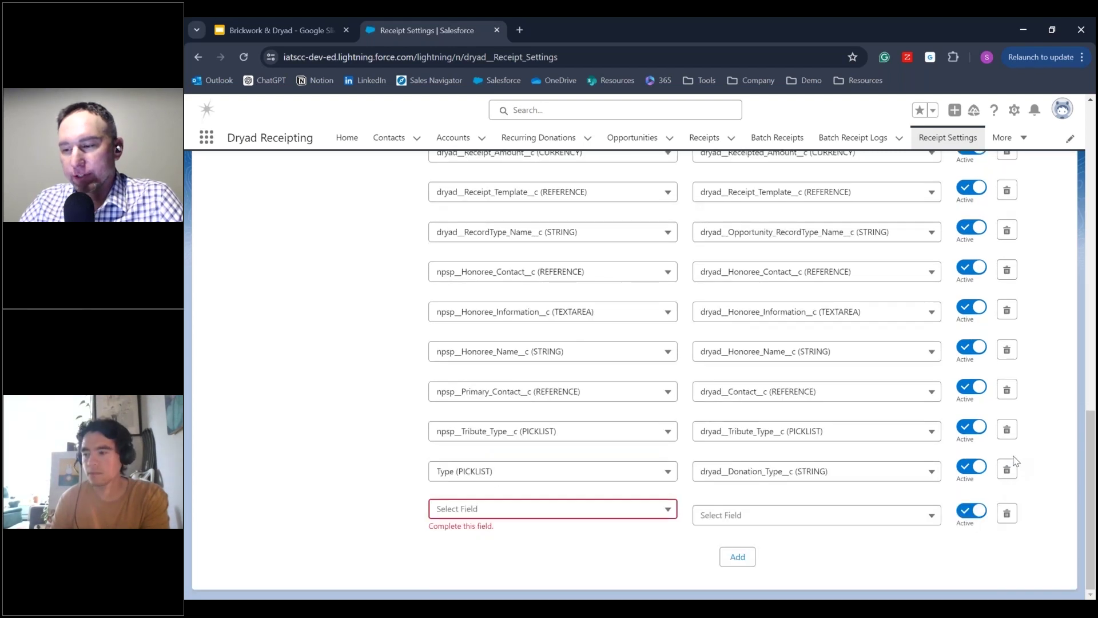
pyautogui.click(1008, 518)
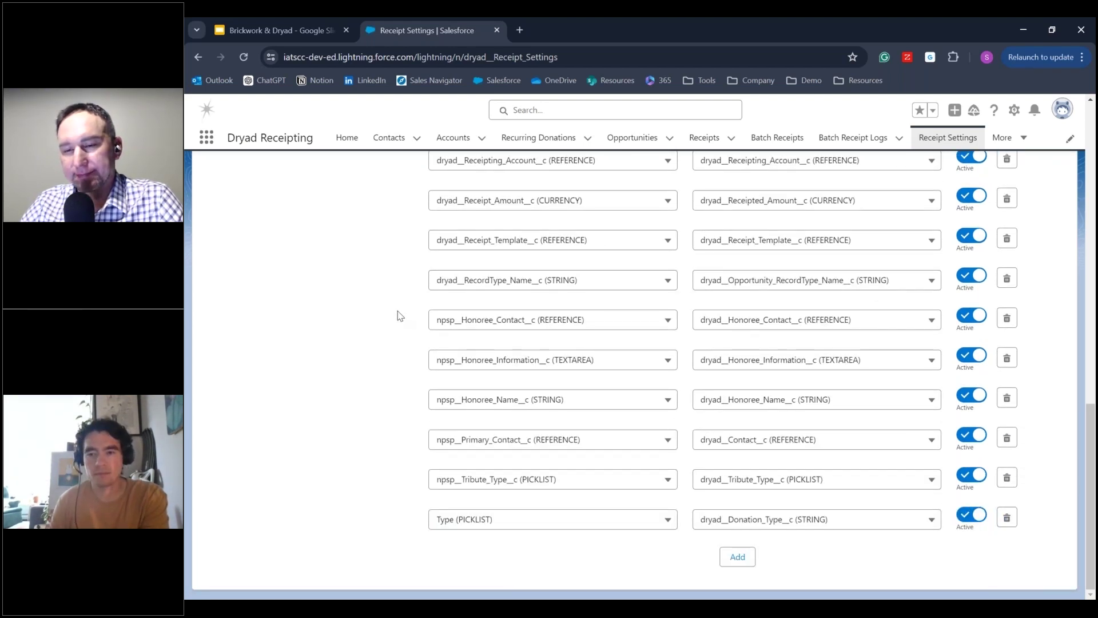
pyautogui.scroll(15, 400, 314)
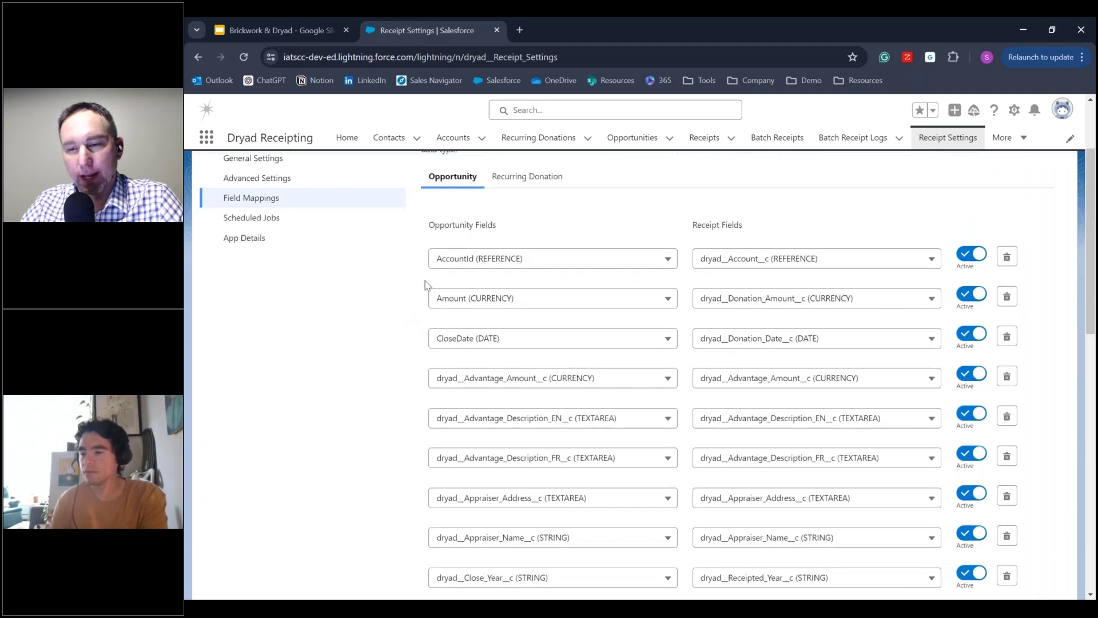
# - Review the field mappings between recurring donations and receipts
pyautogui.click(501, 182)
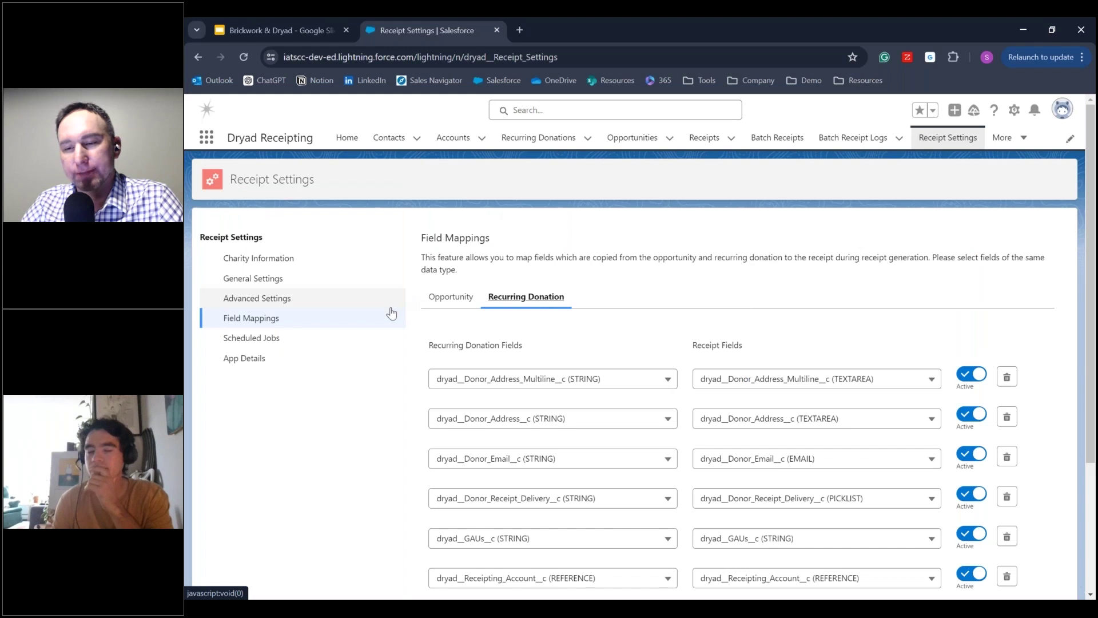
# - Under Scheduled Jobs, try an every 10 minutes run that creates and emails receipts, leave it unscheduled, and view the App Details
pyautogui.click(287, 340)
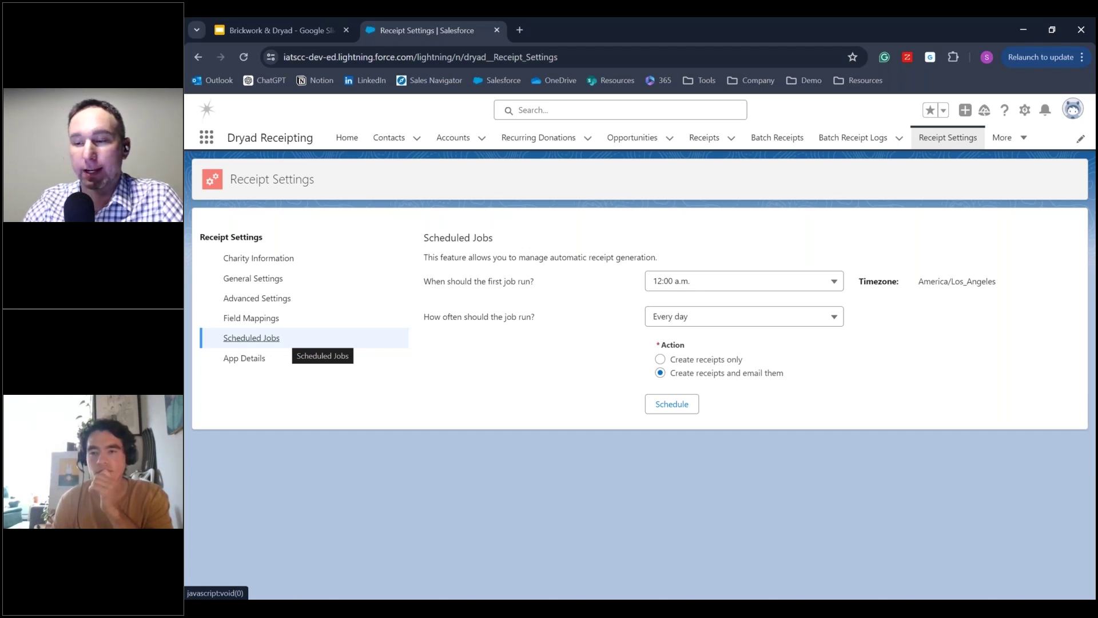
pyautogui.moveTo(743, 375); pyautogui.dragTo(782, 380)
pyautogui.click(712, 360)
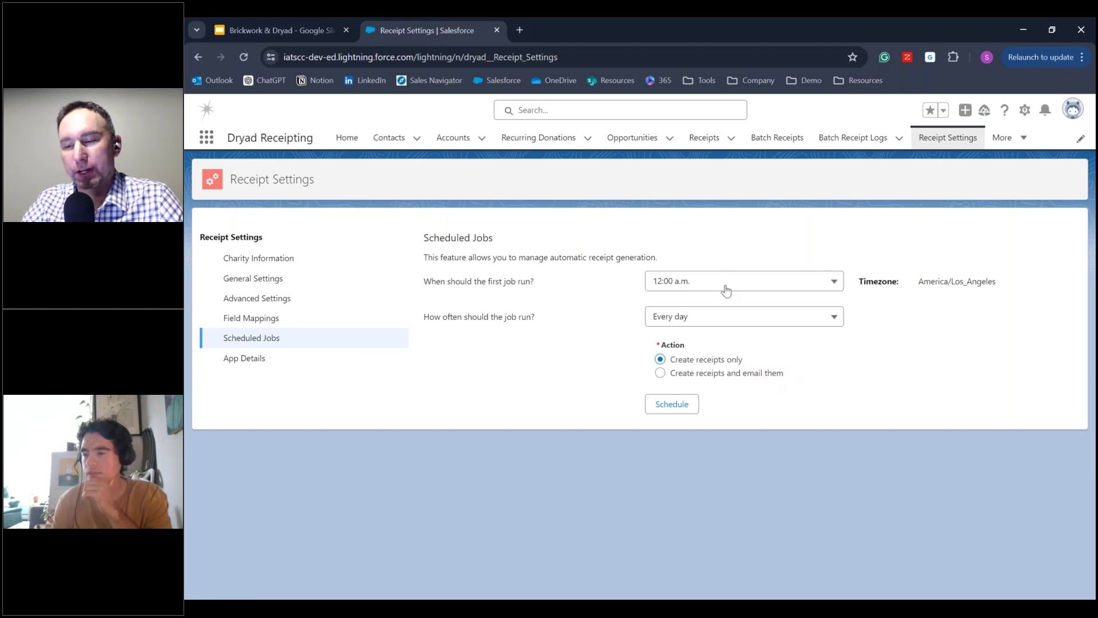
pyautogui.click(694, 319)
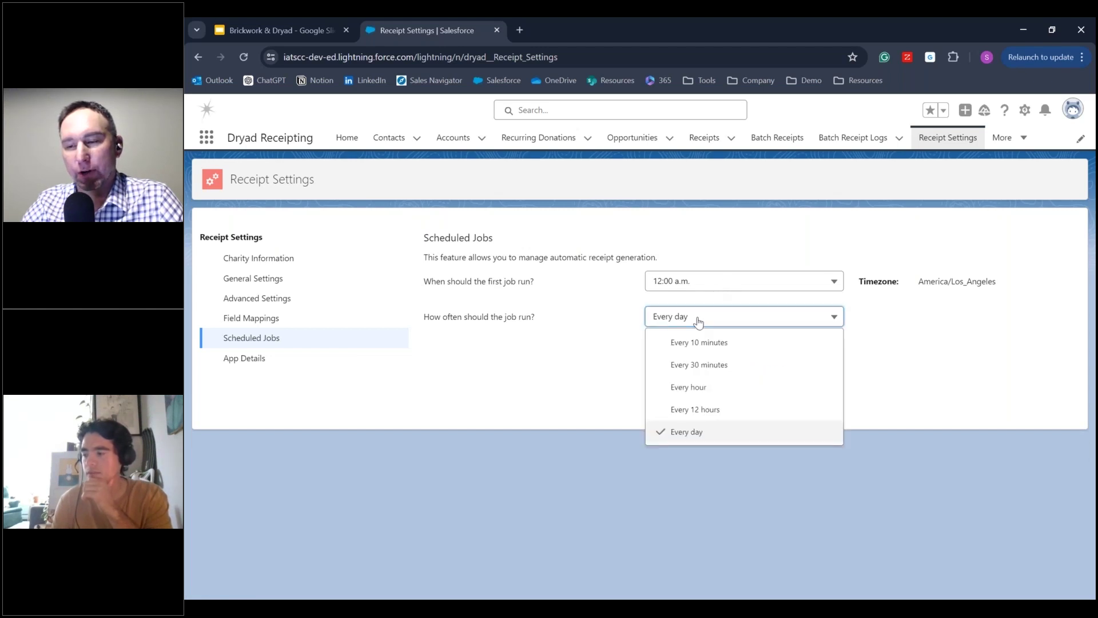
pyautogui.click(721, 343)
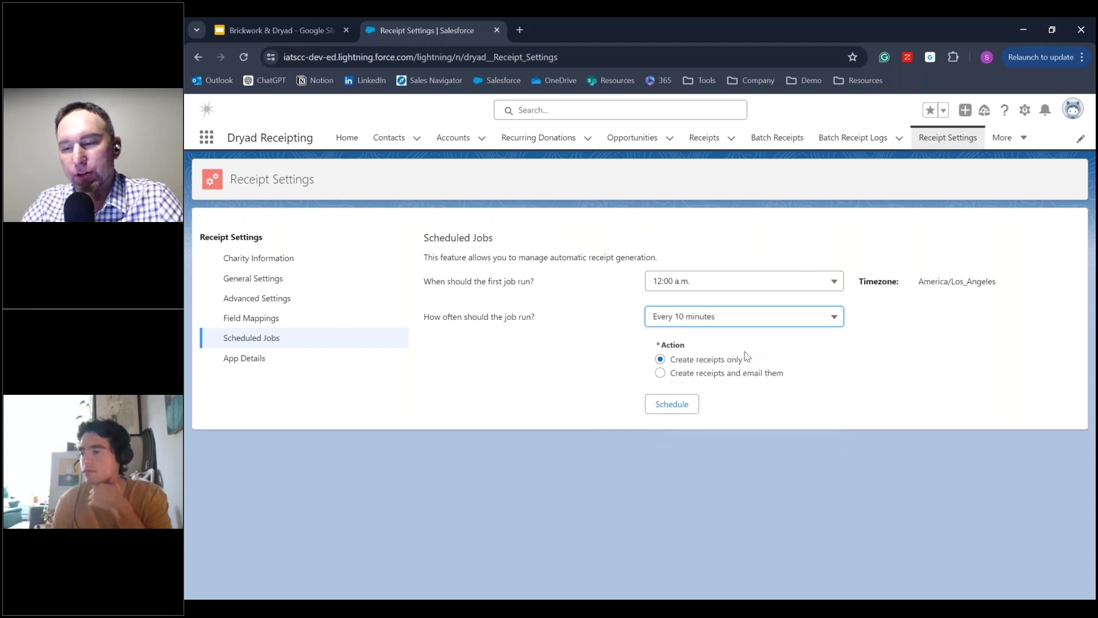
pyautogui.click(720, 375)
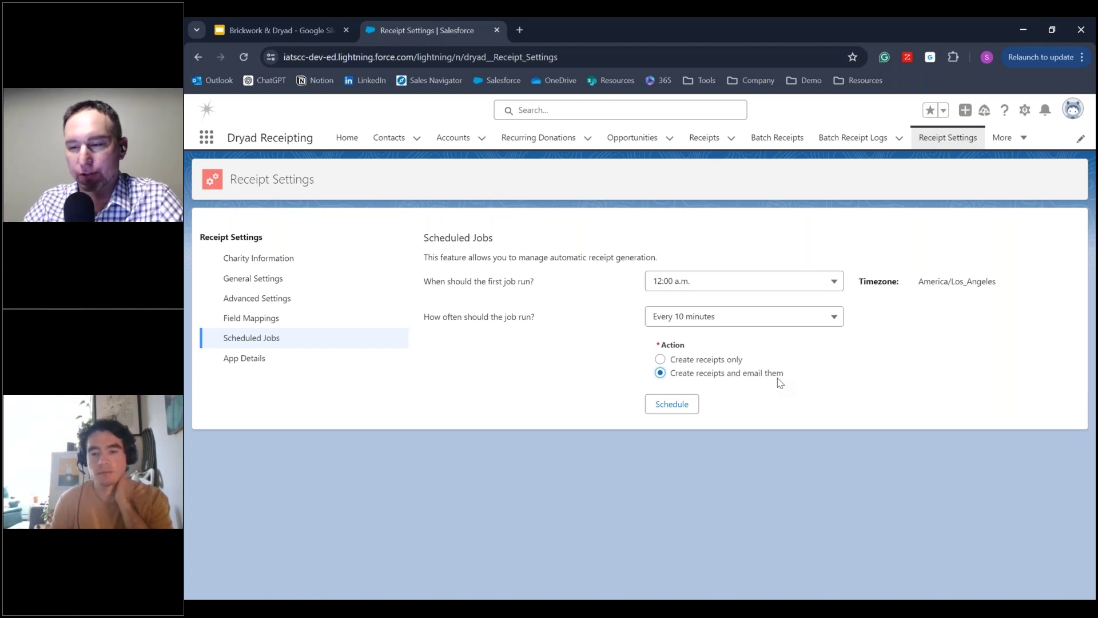
pyautogui.click(262, 361)
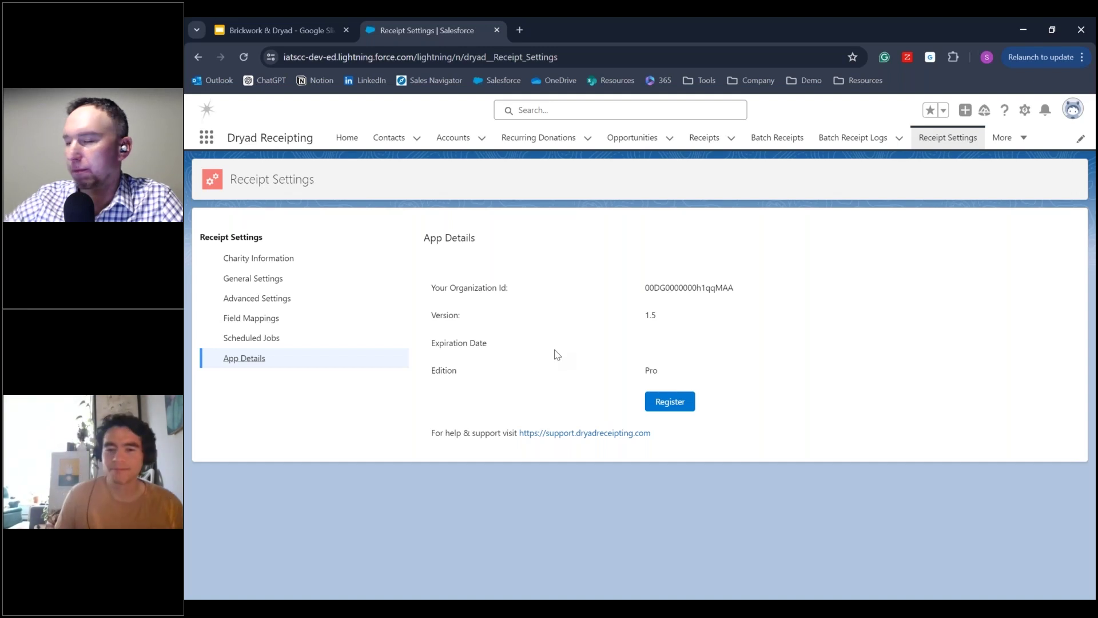
# - Start a batch receipt run that creates receipts for single opportunities
pyautogui.click(766, 139)
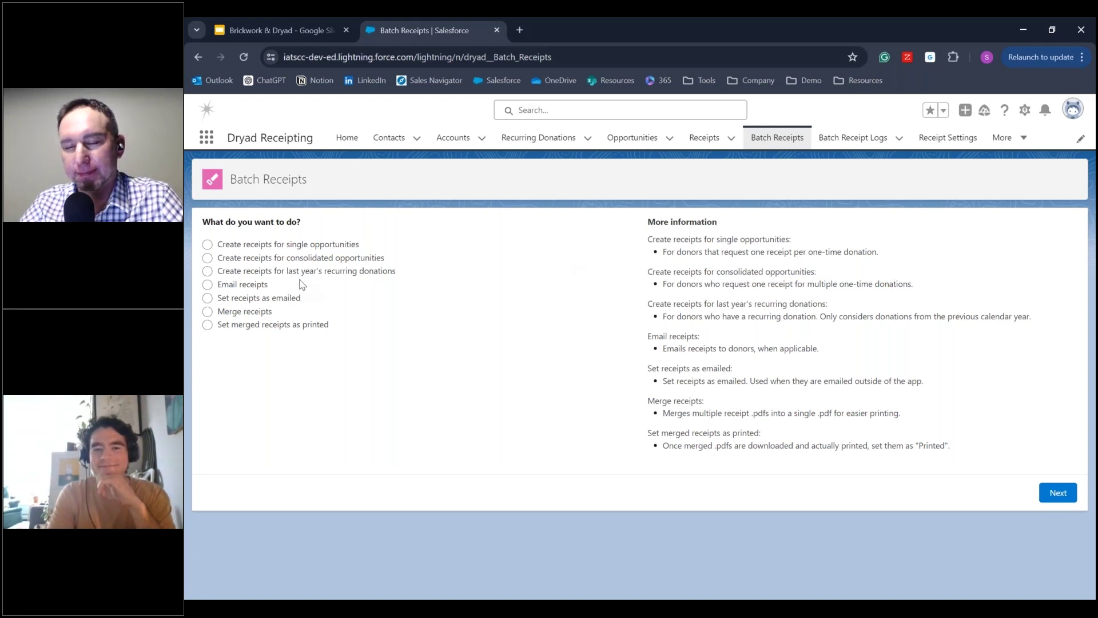
pyautogui.click(296, 247)
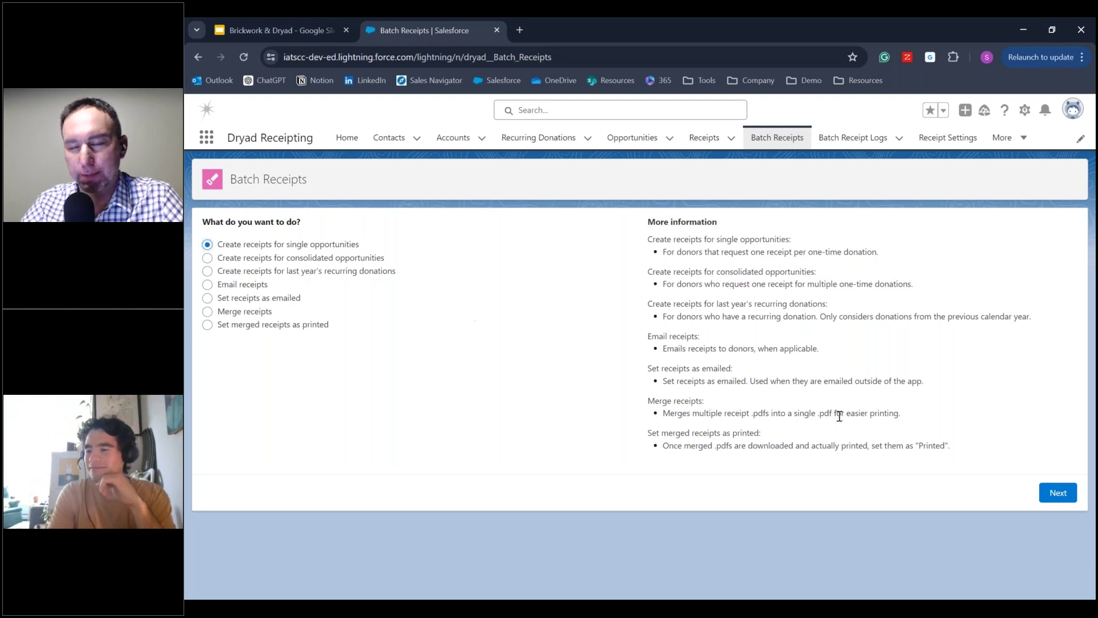
pyautogui.click(1057, 494)
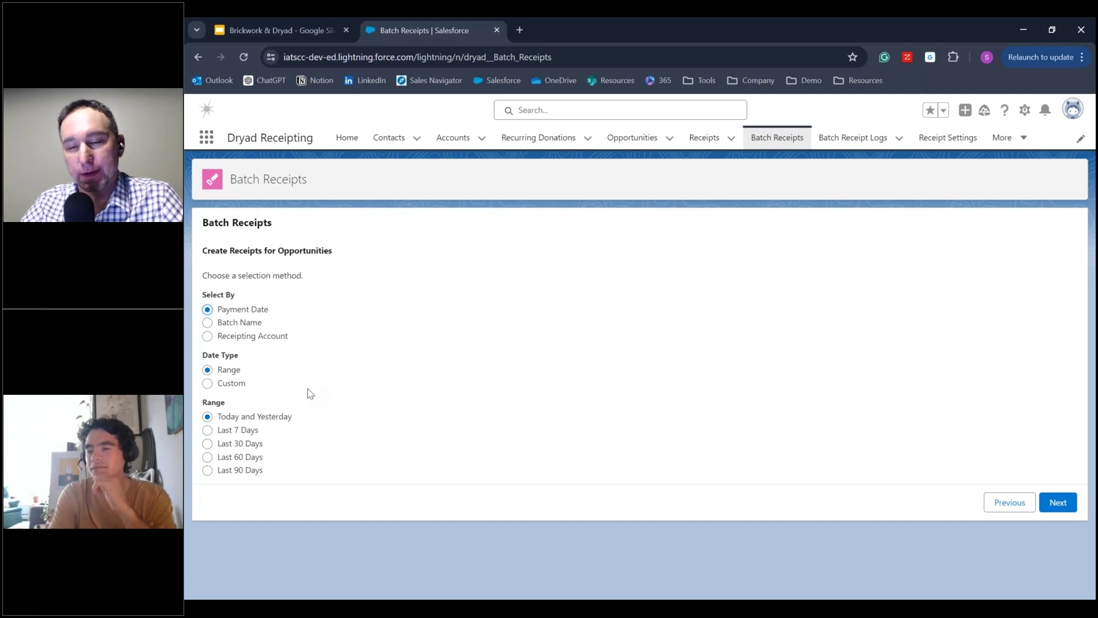
# - Check the custom date, batch name and receipting account selection options, and select opportunities by payment date within the last 90 days
pyautogui.click(232, 386)
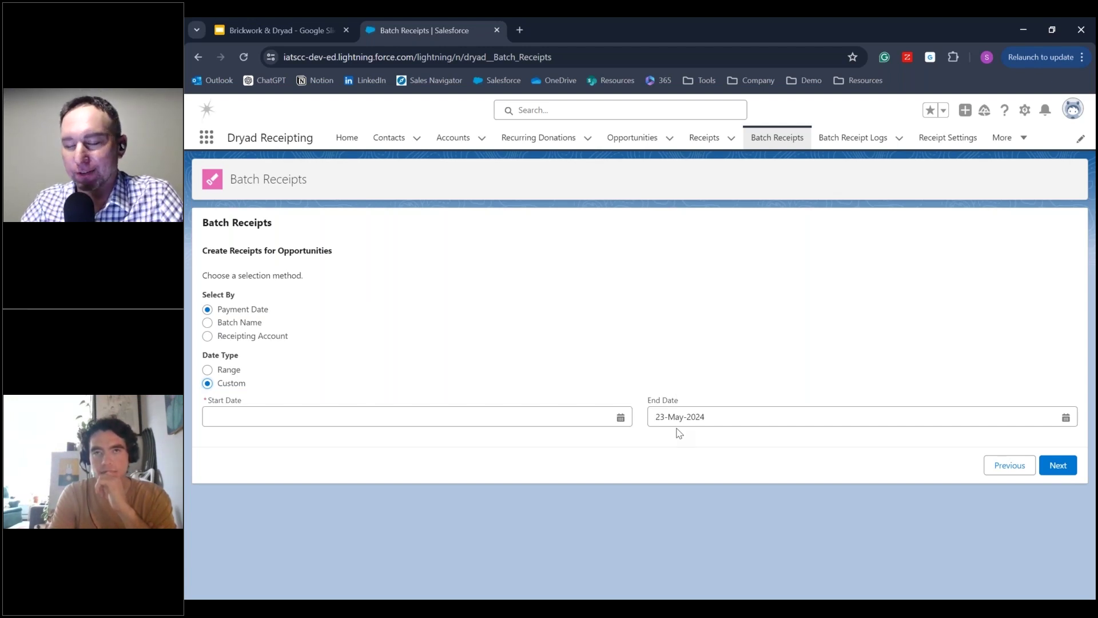
pyautogui.click(240, 322)
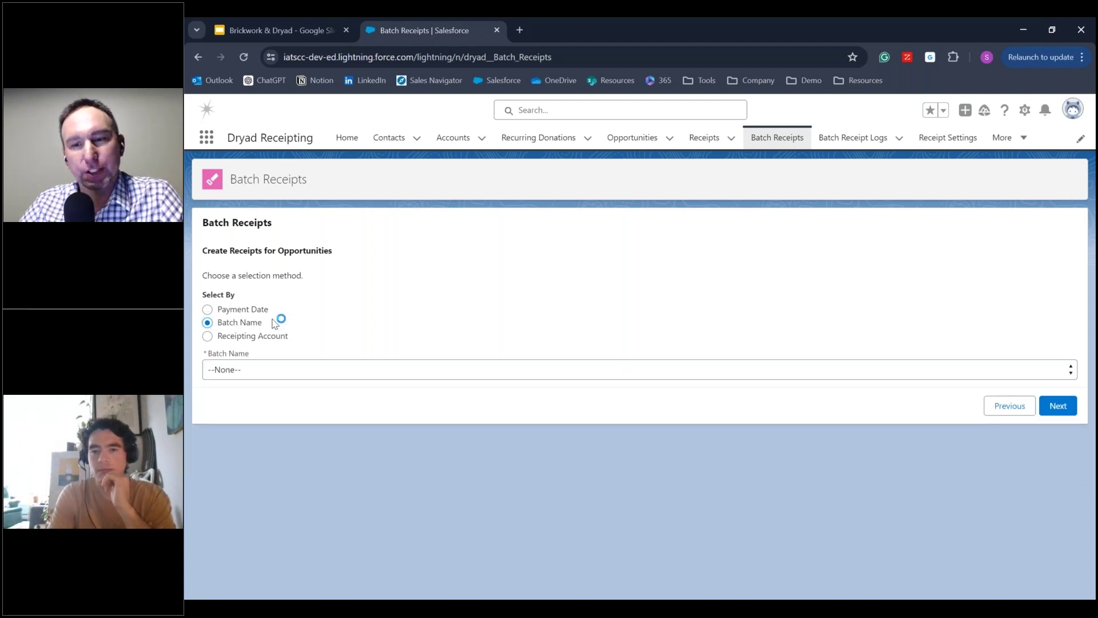
pyautogui.click(259, 337)
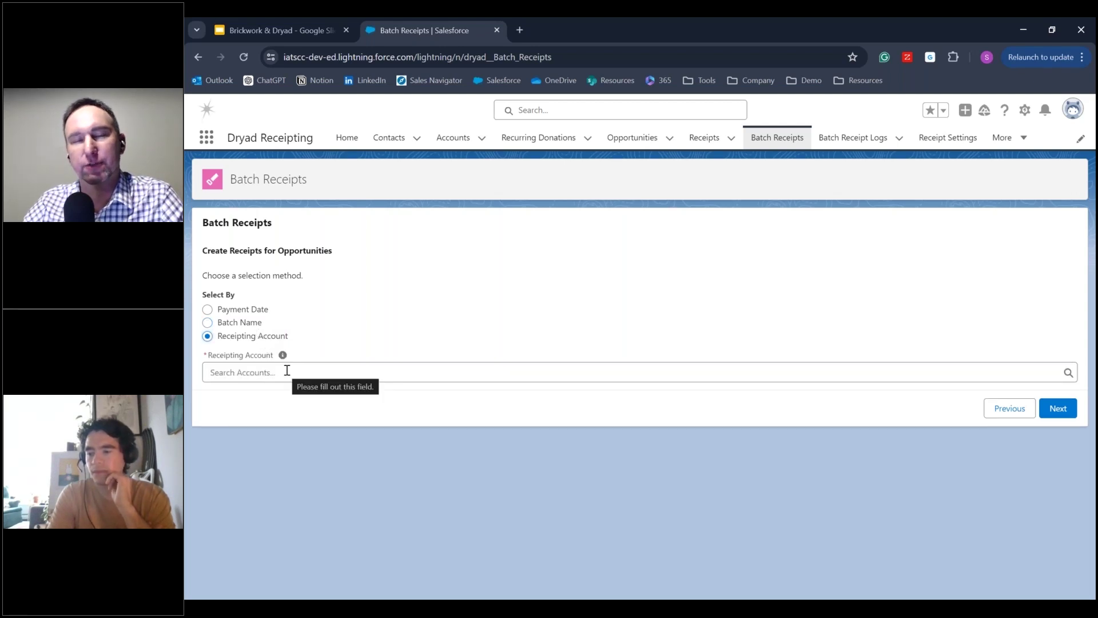
pyautogui.click(254, 310)
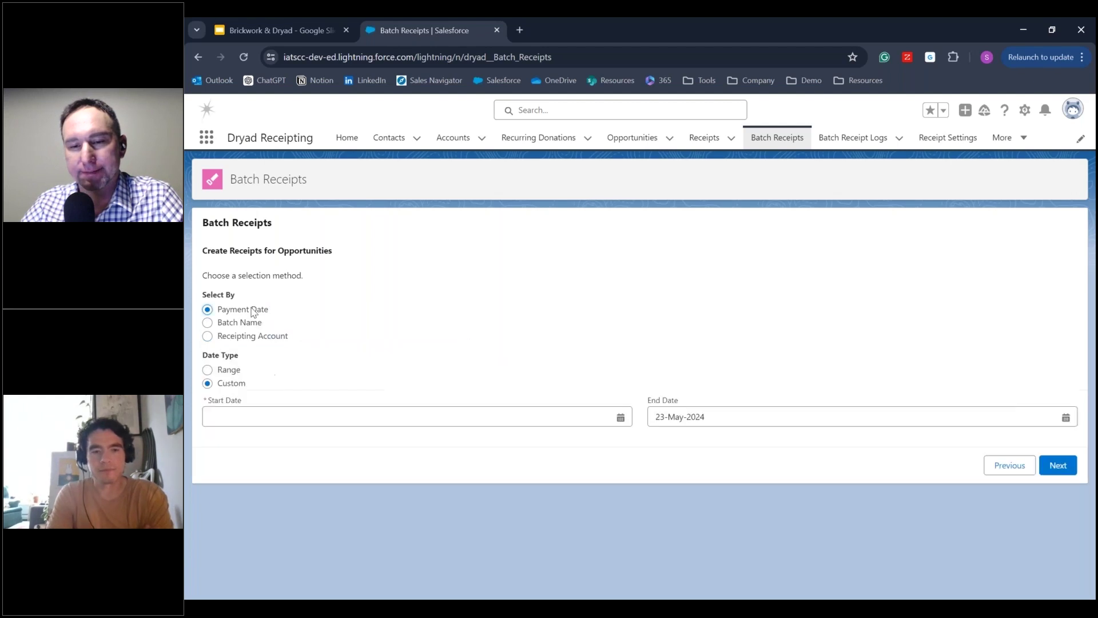
pyautogui.click(208, 371)
pyautogui.click(207, 470)
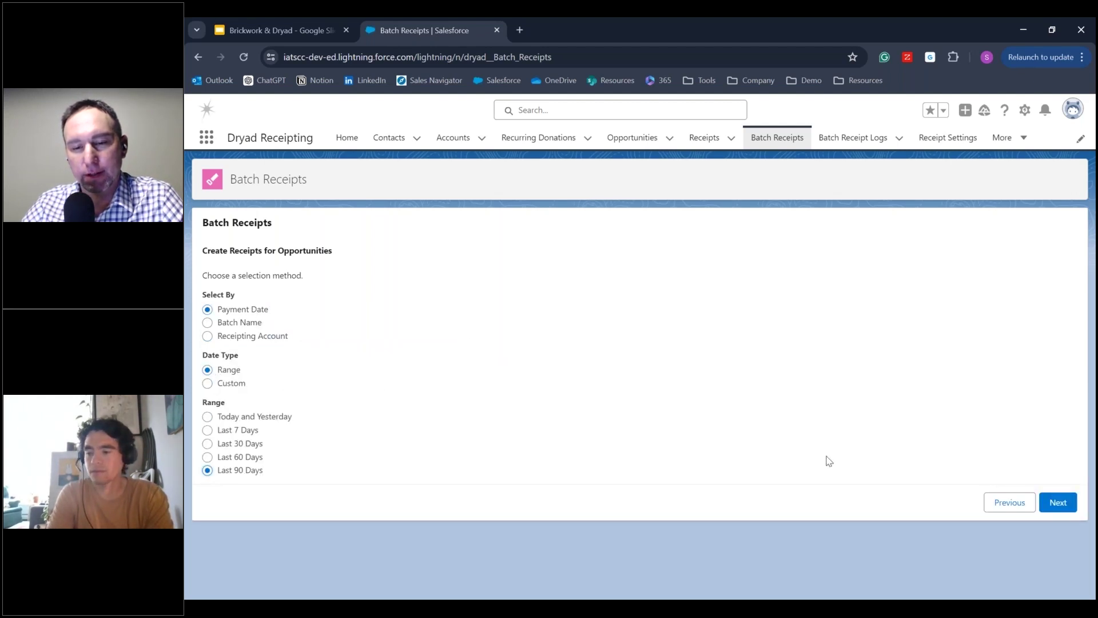
# - Create batch receipts for both listed opportunities, the $34 and $221 donations
pyautogui.click(1058, 503)
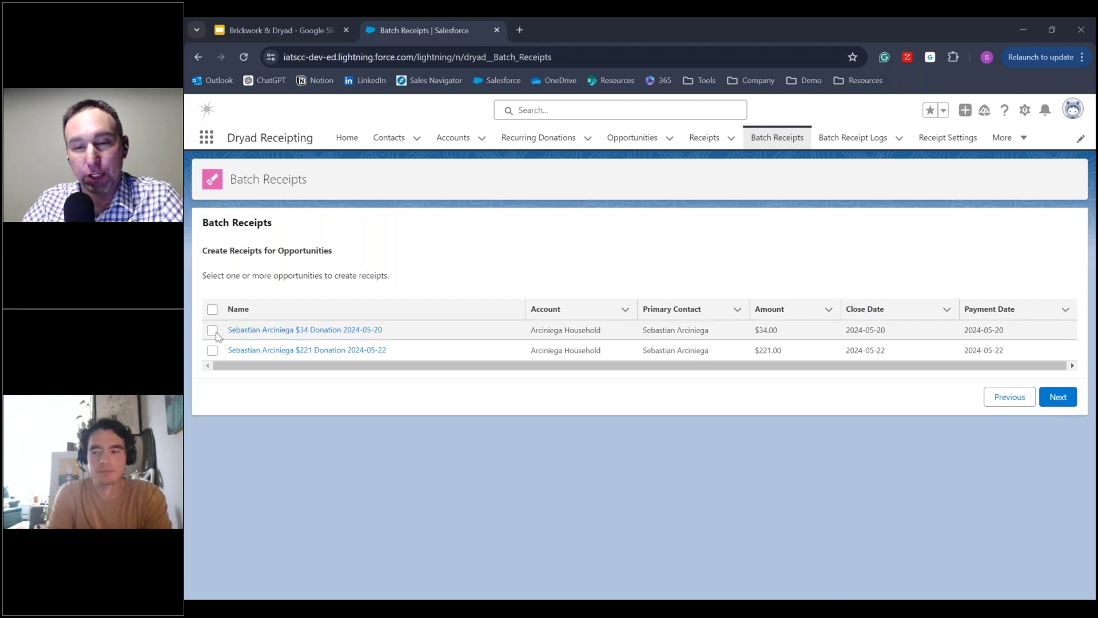
pyautogui.click(212, 350)
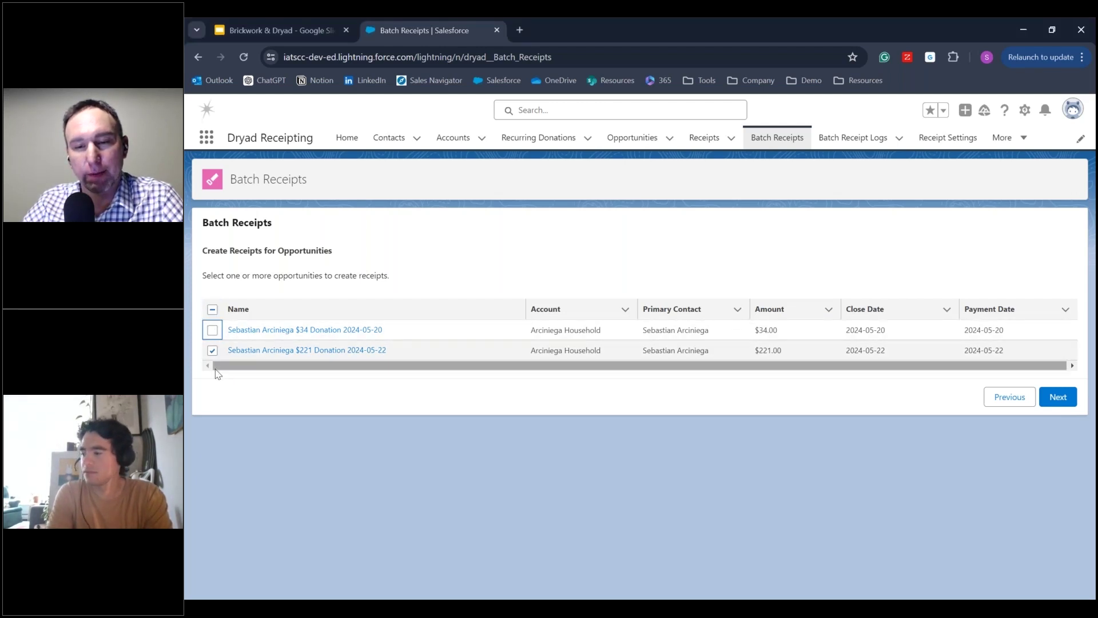
pyautogui.click(212, 330)
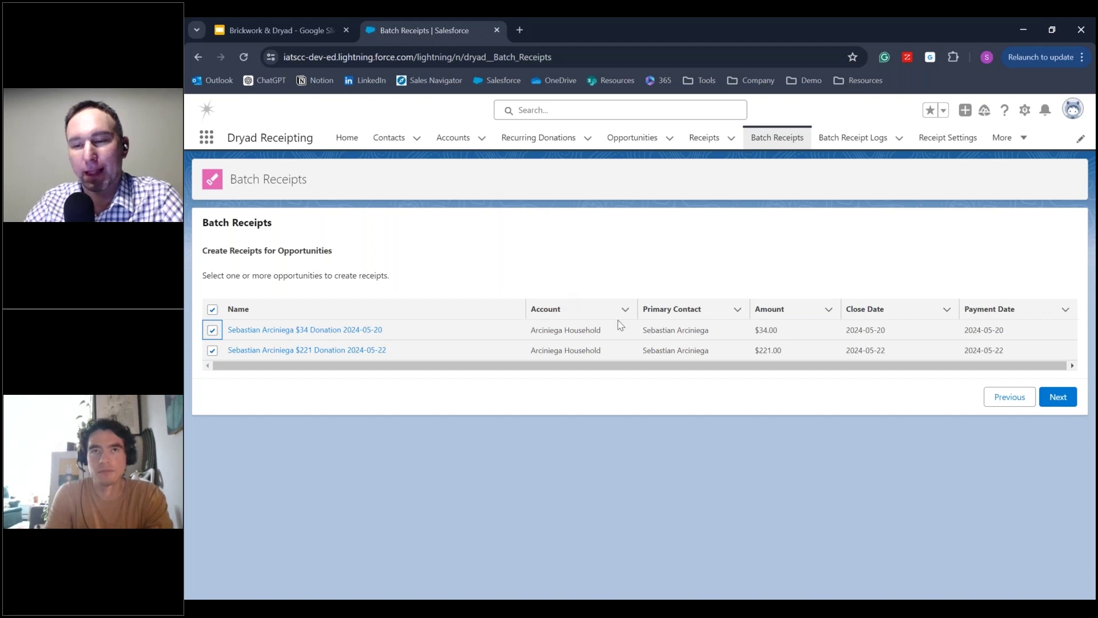
pyautogui.click(1055, 399)
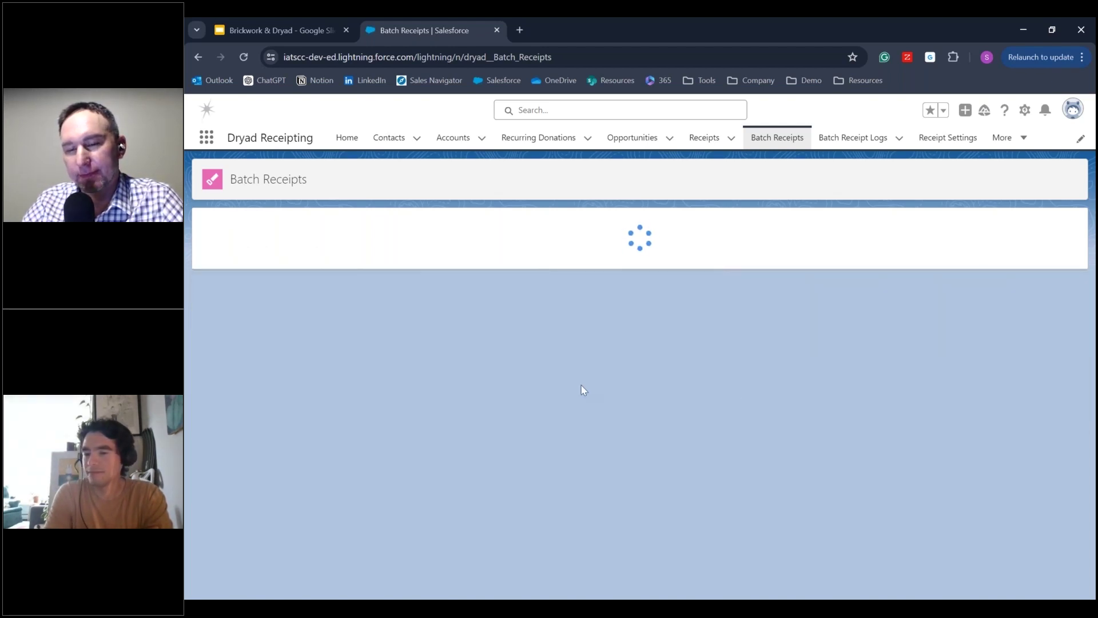
pyautogui.moveTo(226, 276); pyautogui.dragTo(363, 275)
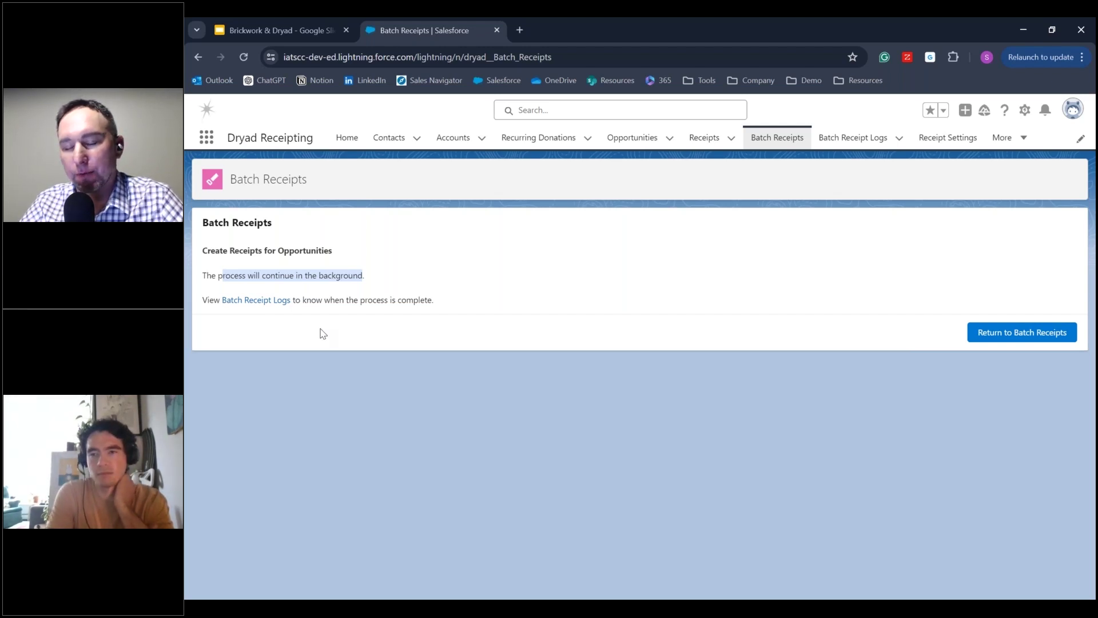
# - List all Batch Receipt Logs and open the newest log to review the completed run and its receipts
pyautogui.click(259, 300)
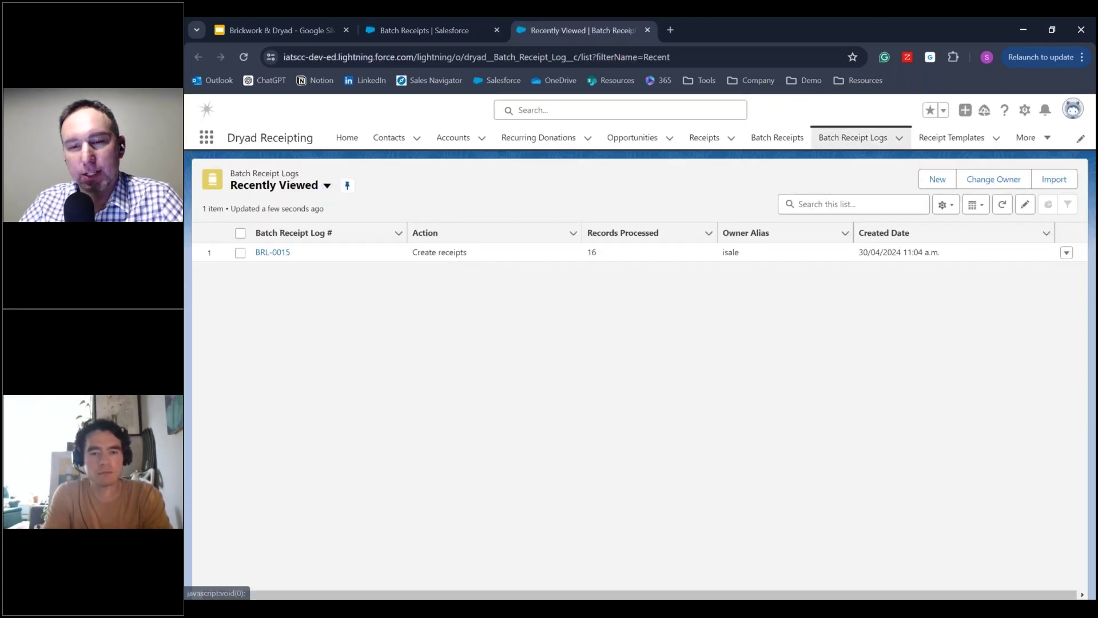
pyautogui.click(289, 186)
pyautogui.click(260, 229)
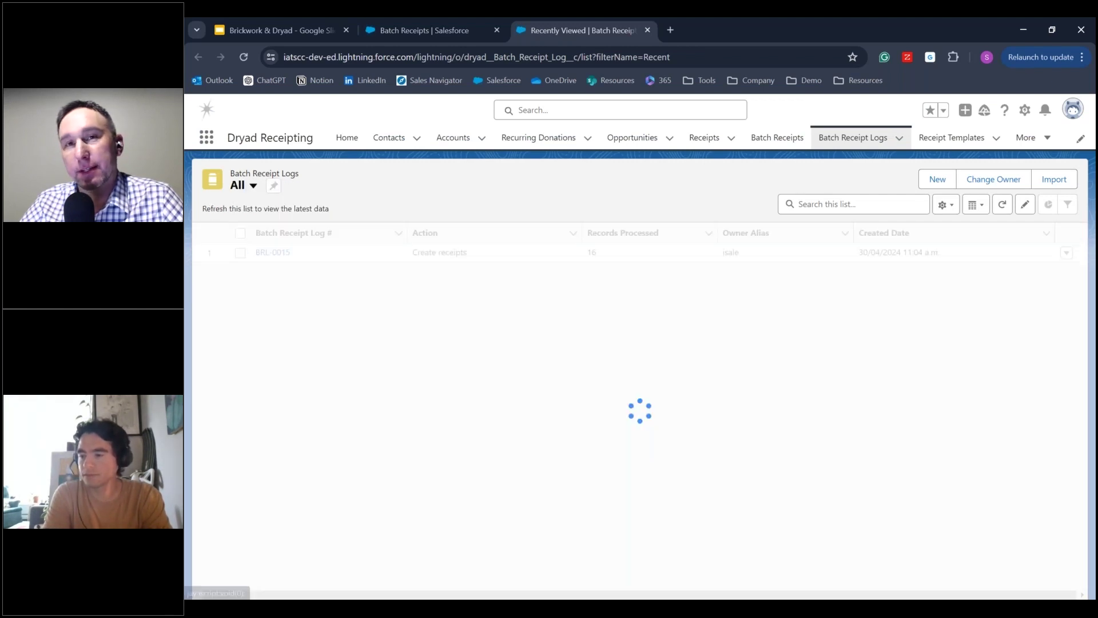
pyautogui.click(298, 233)
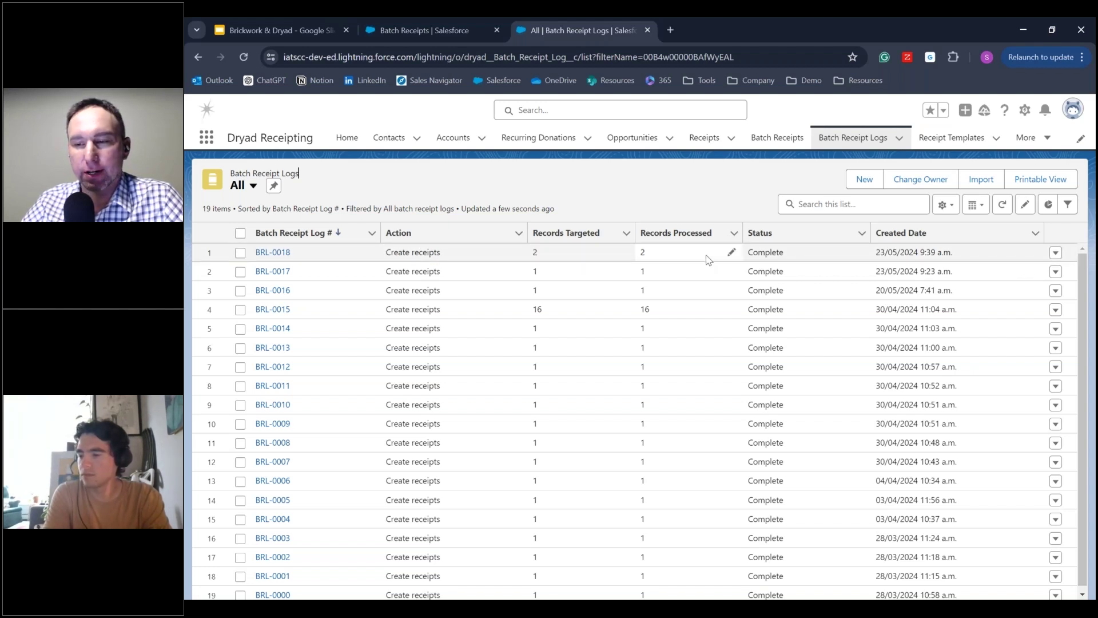
pyautogui.click(281, 253)
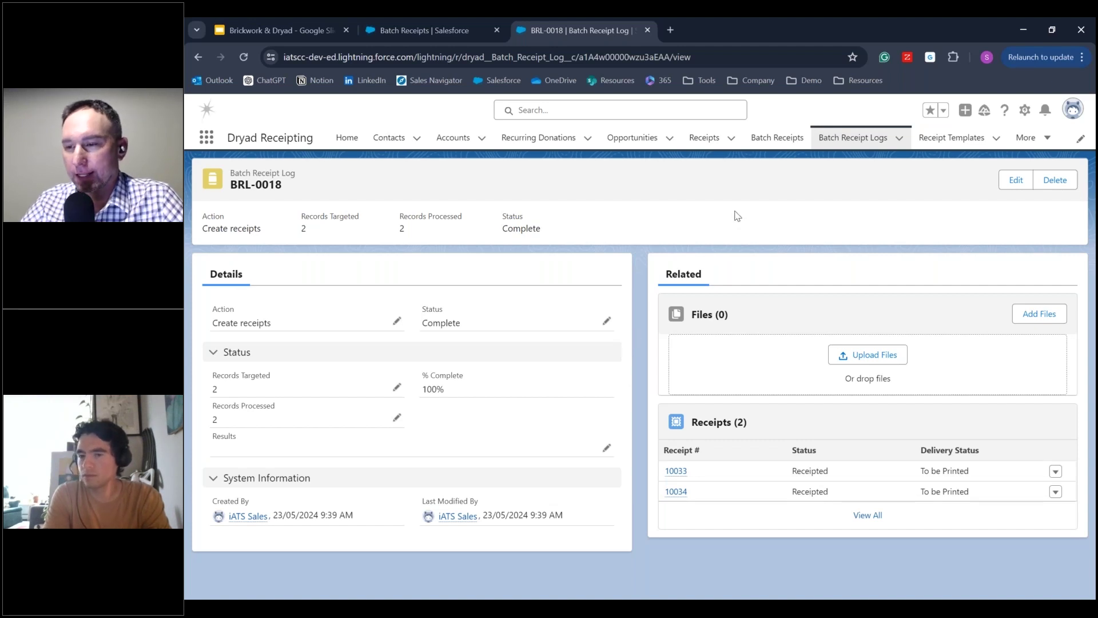
# - Start a batch run for emailing receipts, select the first two listed receipts, and go back without sending them
pyautogui.click(767, 140)
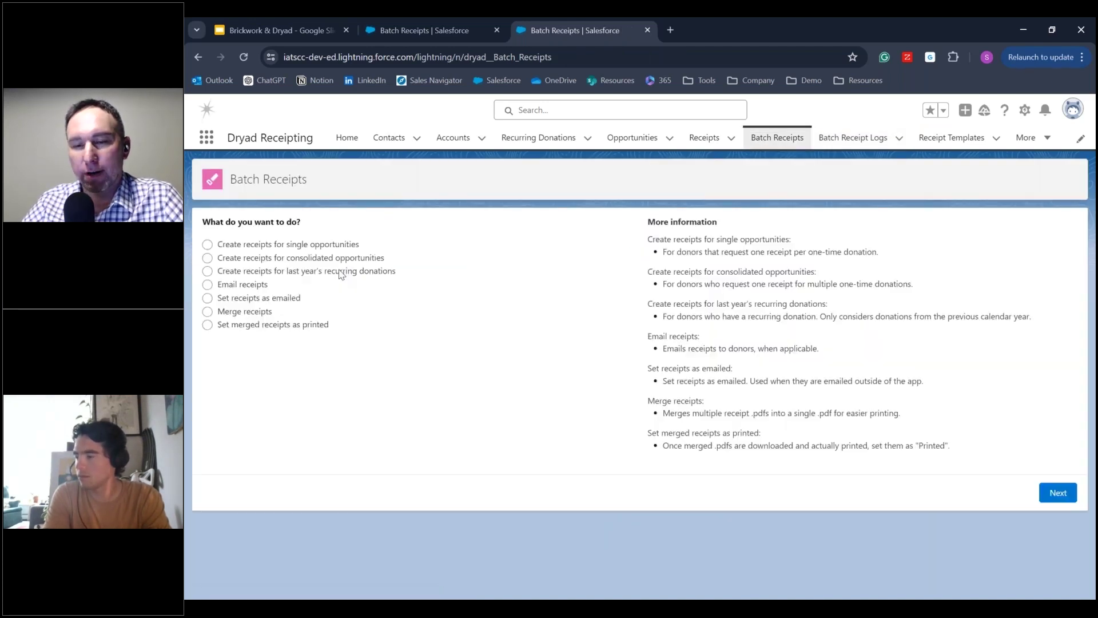
pyautogui.click(255, 284)
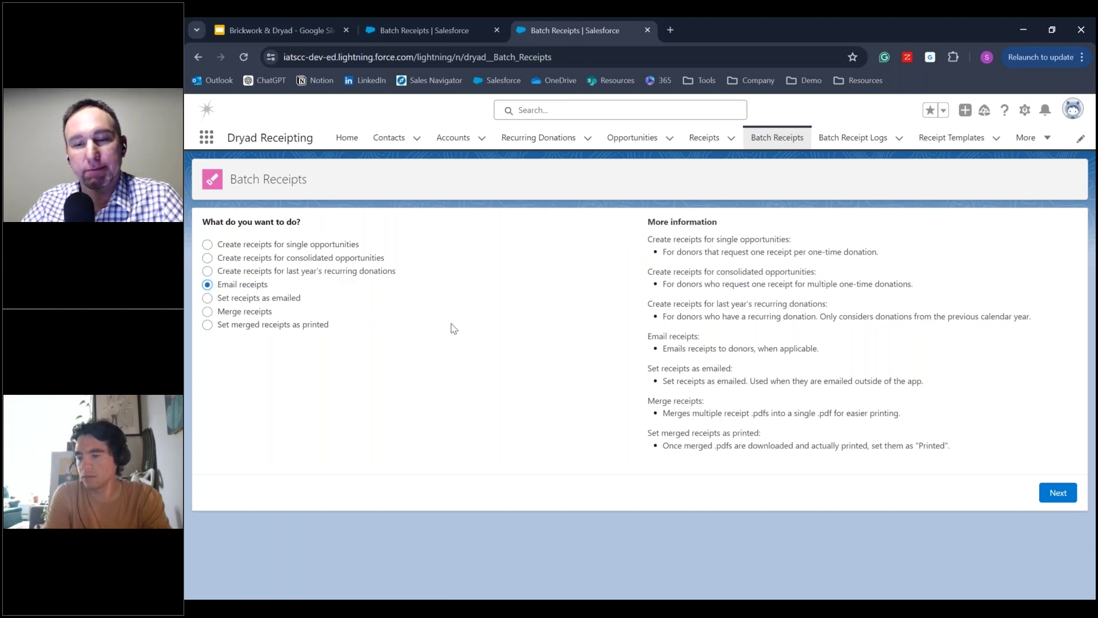
pyautogui.click(1053, 494)
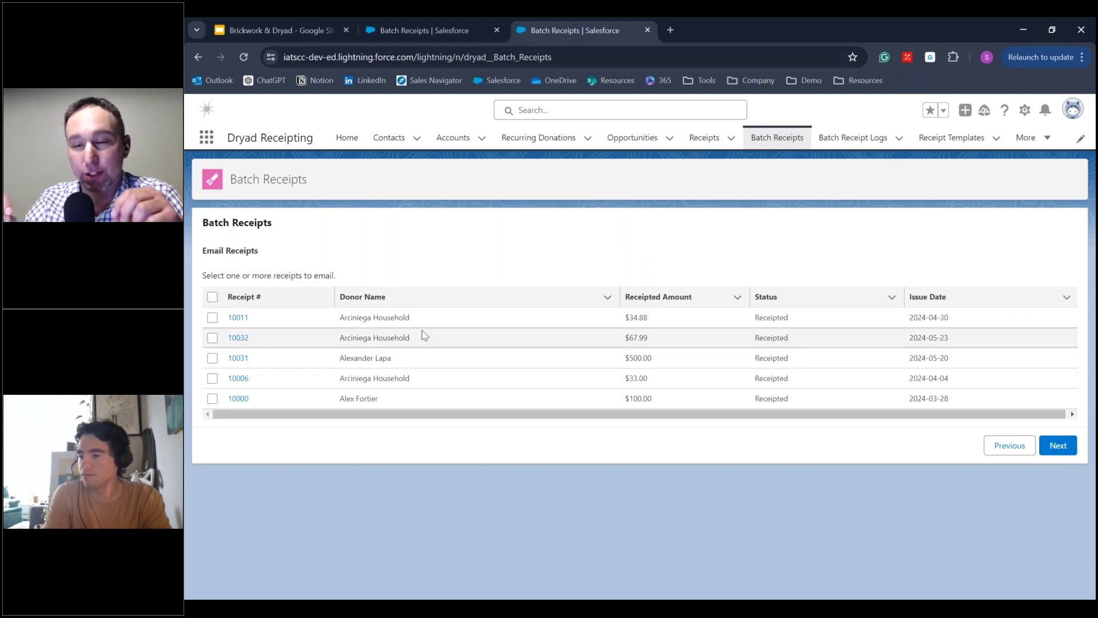
pyautogui.click(212, 317)
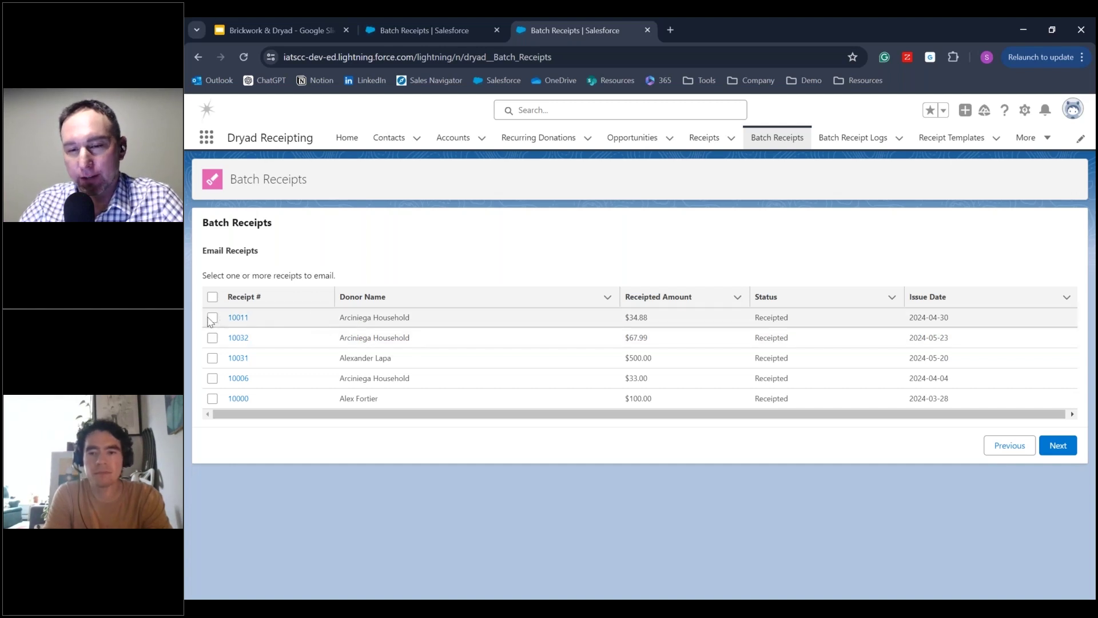
pyautogui.click(213, 338)
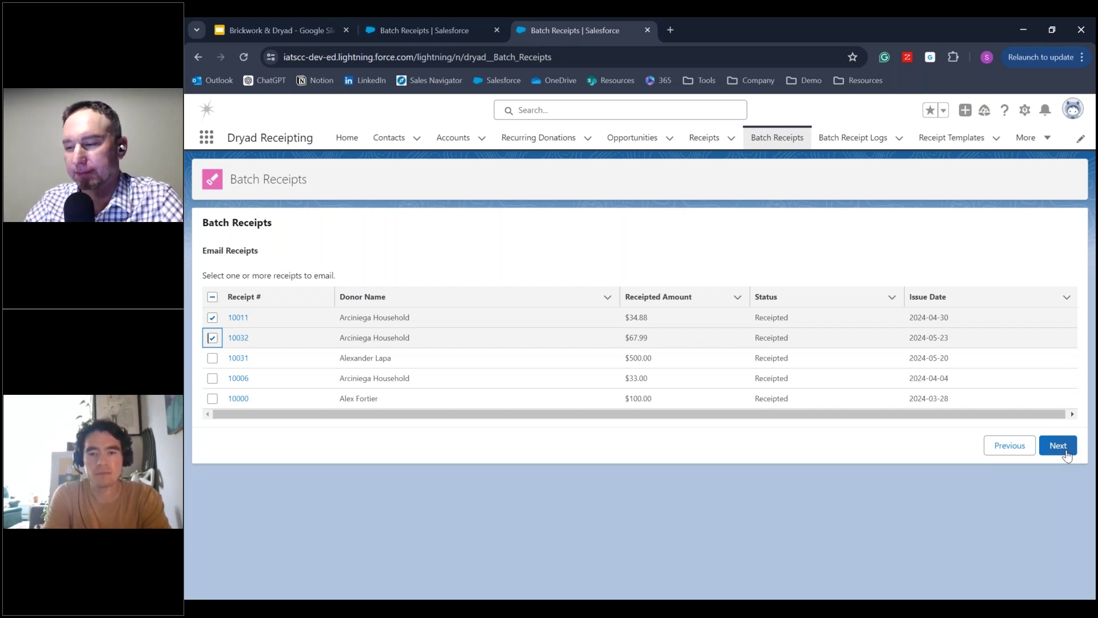
pyautogui.click(1024, 455)
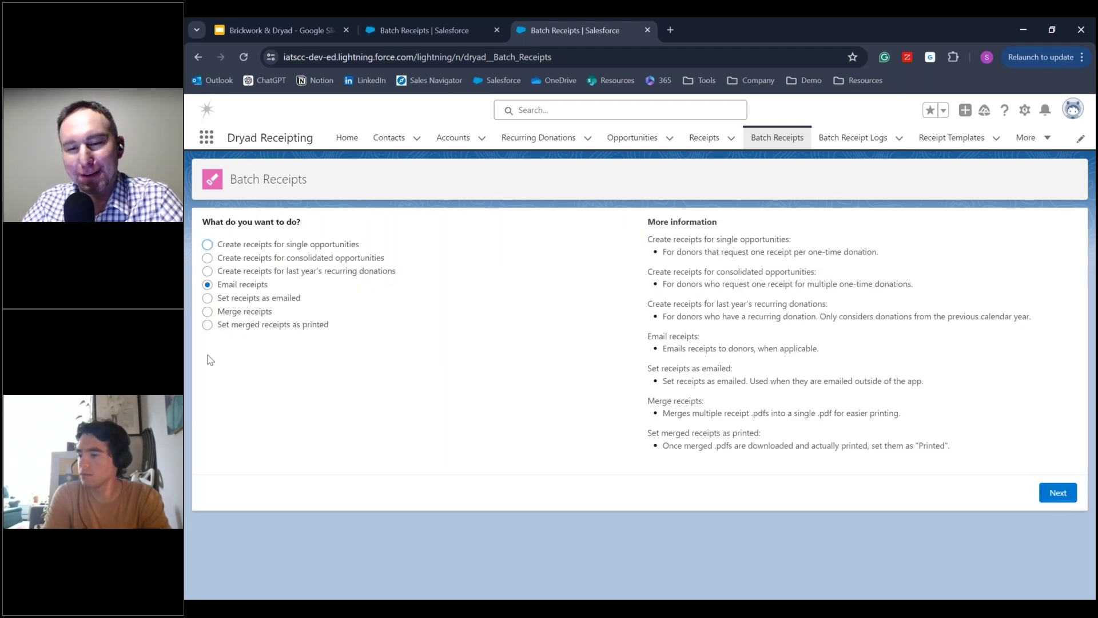
# - Run a batch merge of the first two listed receipts into a single PDF
pyautogui.click(252, 313)
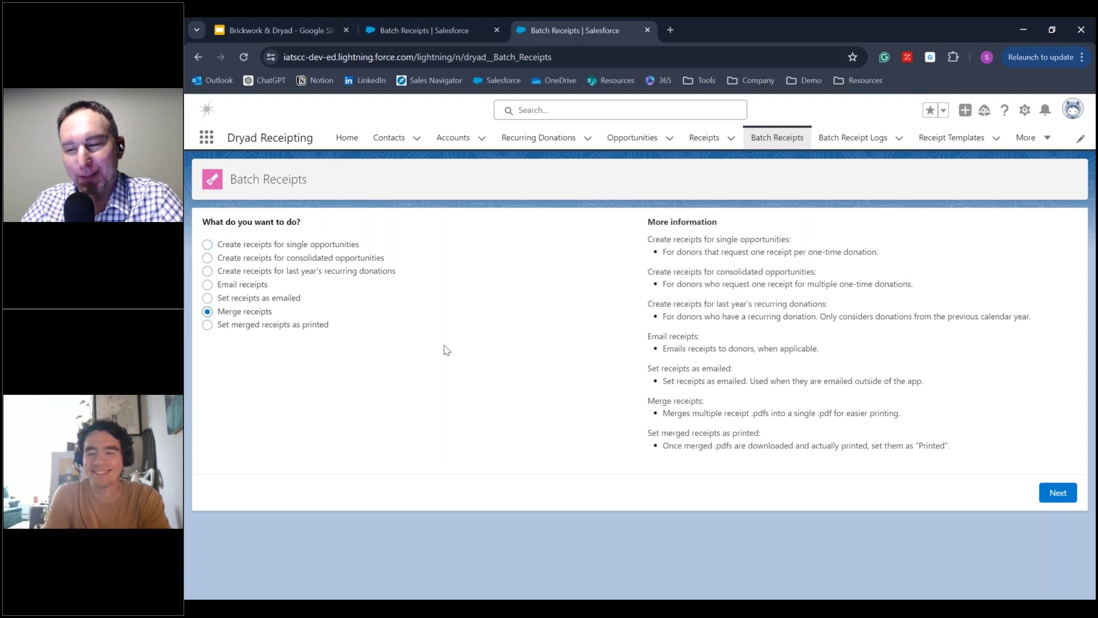
pyautogui.click(1057, 493)
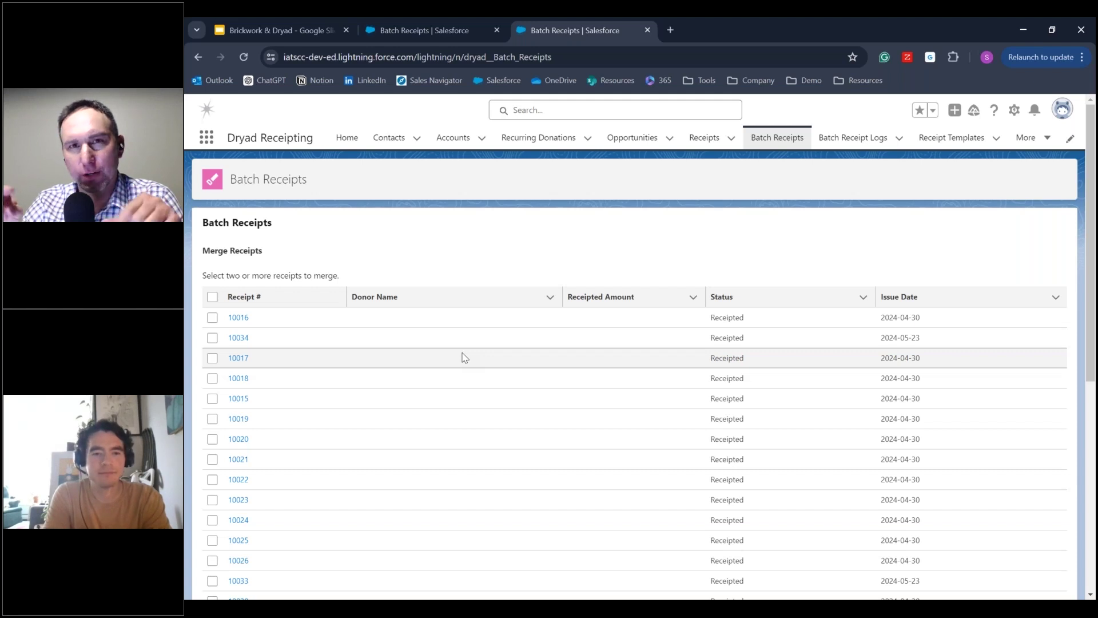
pyautogui.click(212, 316)
pyautogui.click(213, 338)
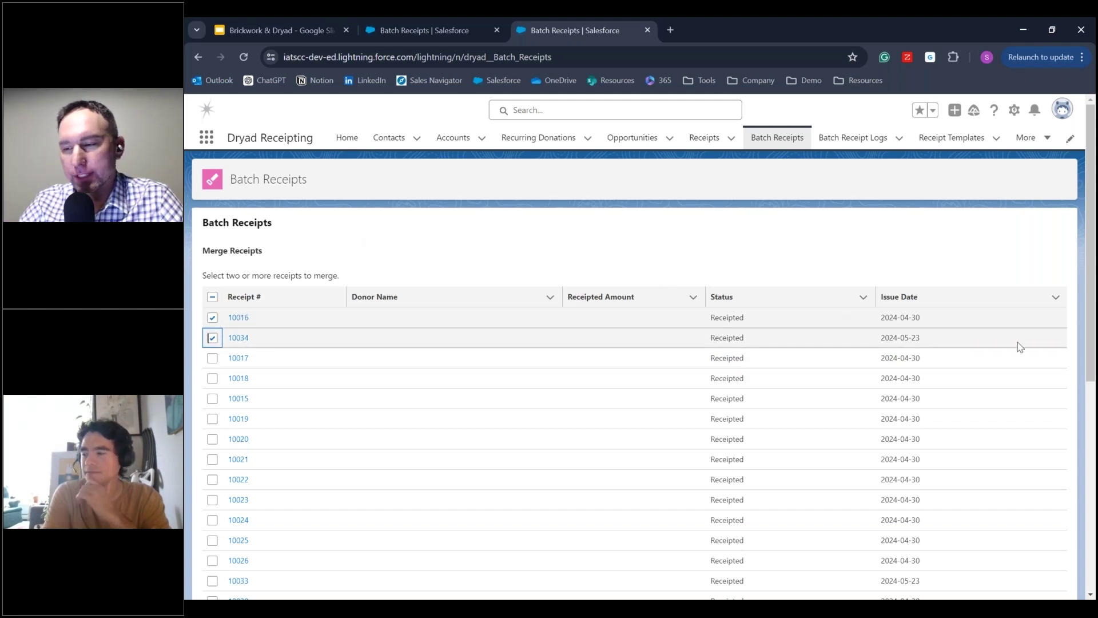
pyautogui.moveTo(1087, 345); pyautogui.dragTo(1088, 534)
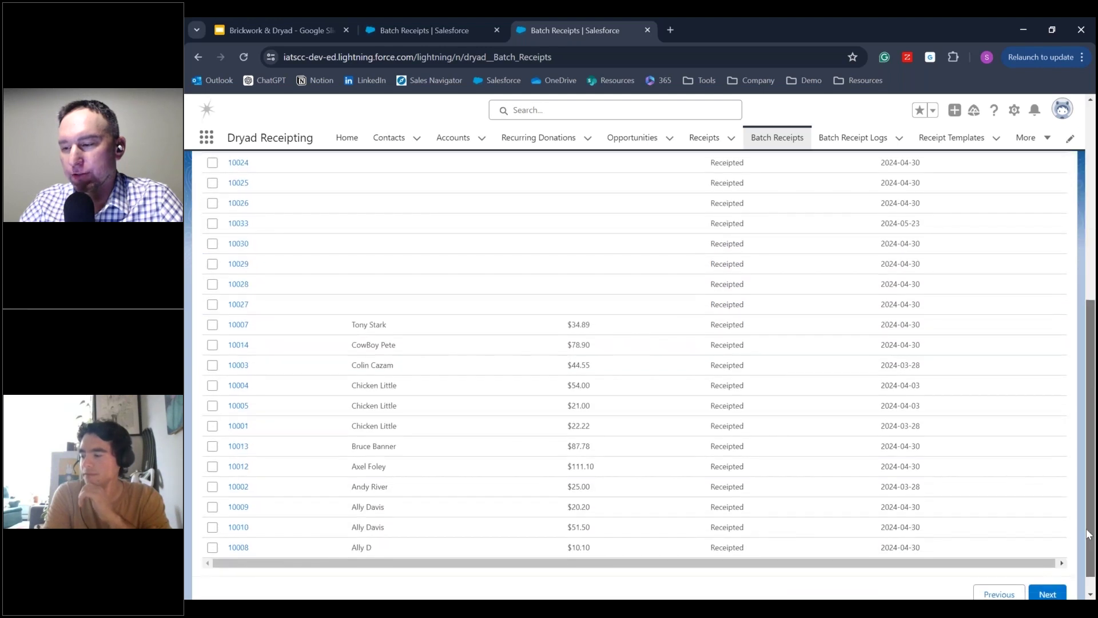
pyautogui.click(1047, 594)
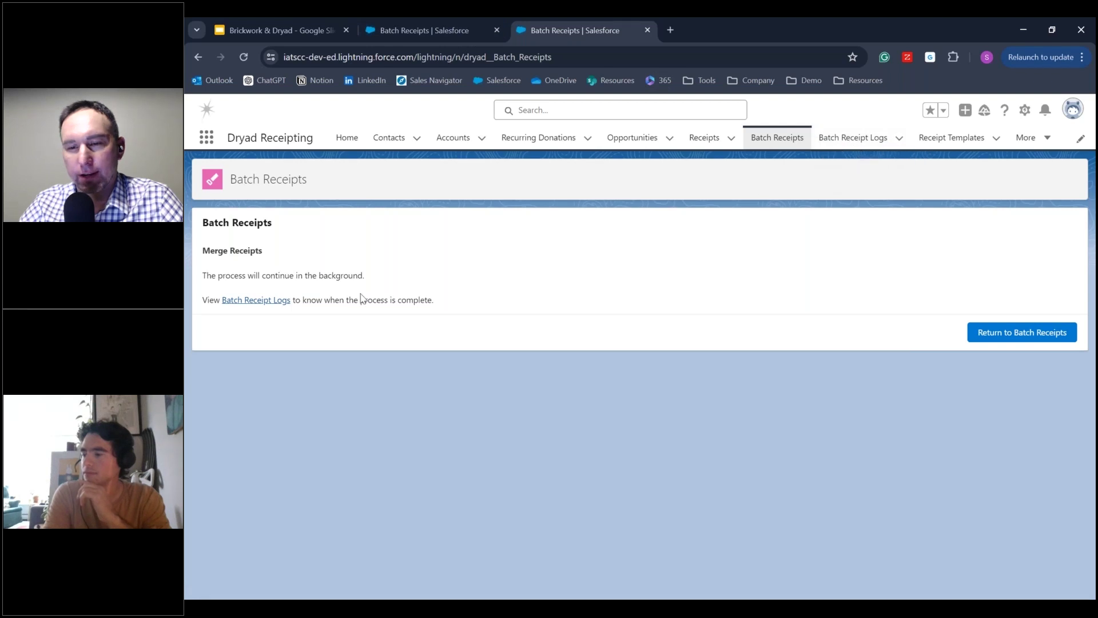
# - List all Batch Receipt Logs and open the log of the Merge .pdfs run to review its status, results and files
pyautogui.click(286, 301)
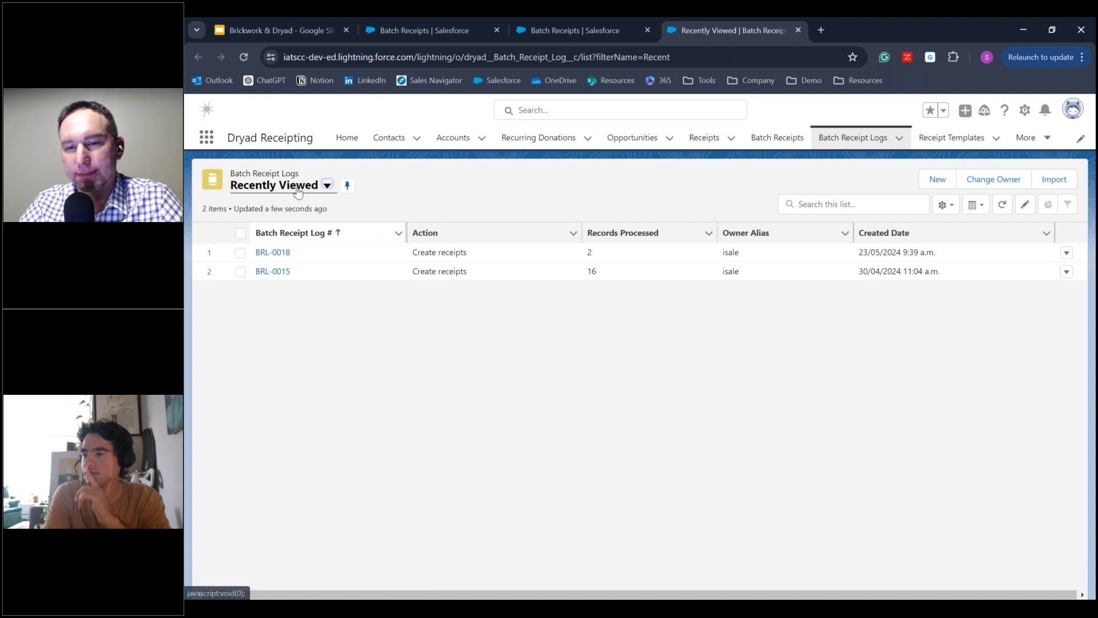
pyautogui.click(297, 186)
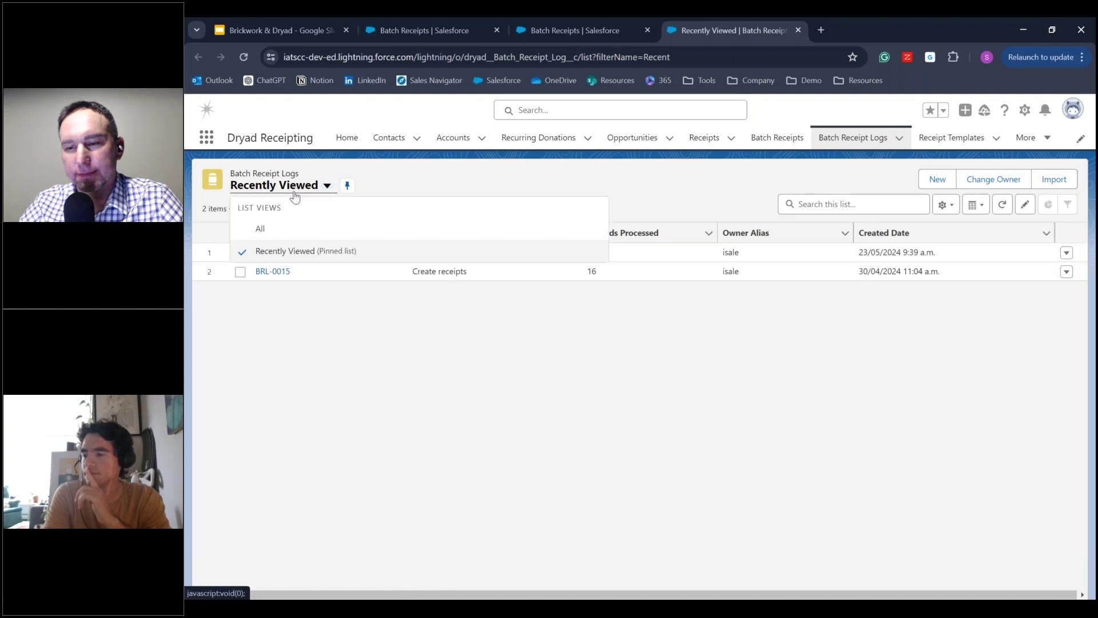
pyautogui.click(261, 229)
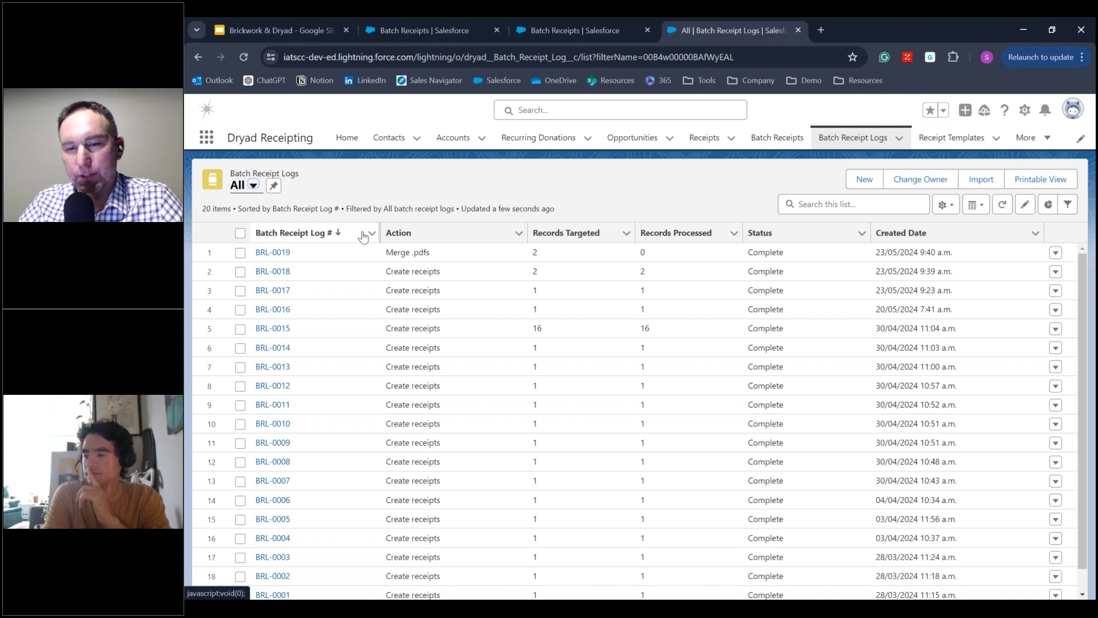
pyautogui.click(266, 253)
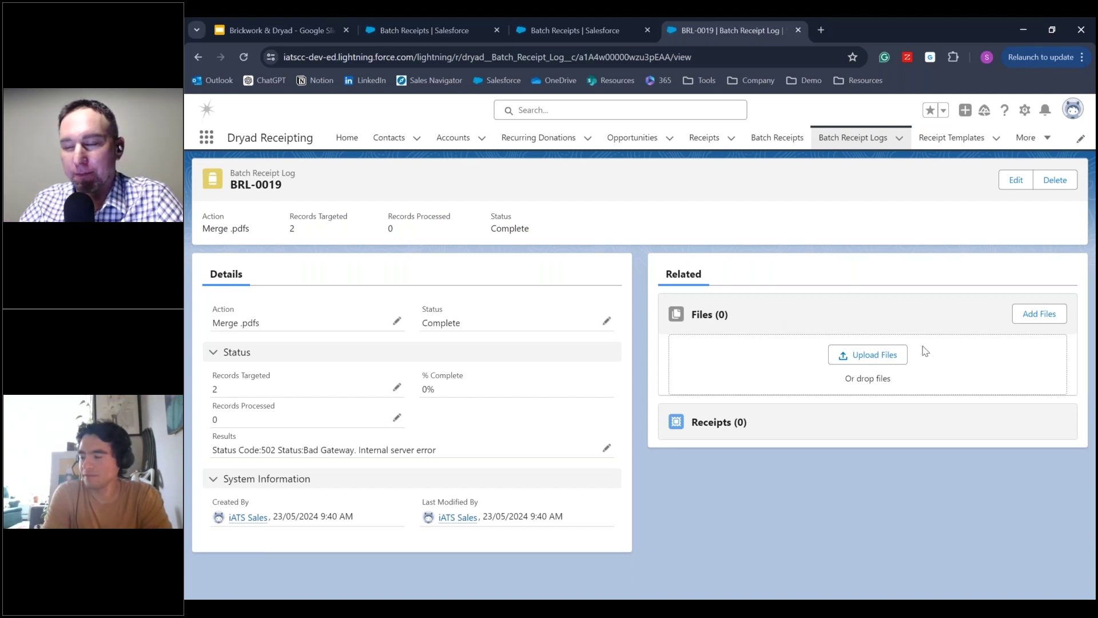
# - Start a batch run for setting merged receipts as printed, check for eligible receipts, and return to the batch action choices
pyautogui.click(775, 138)
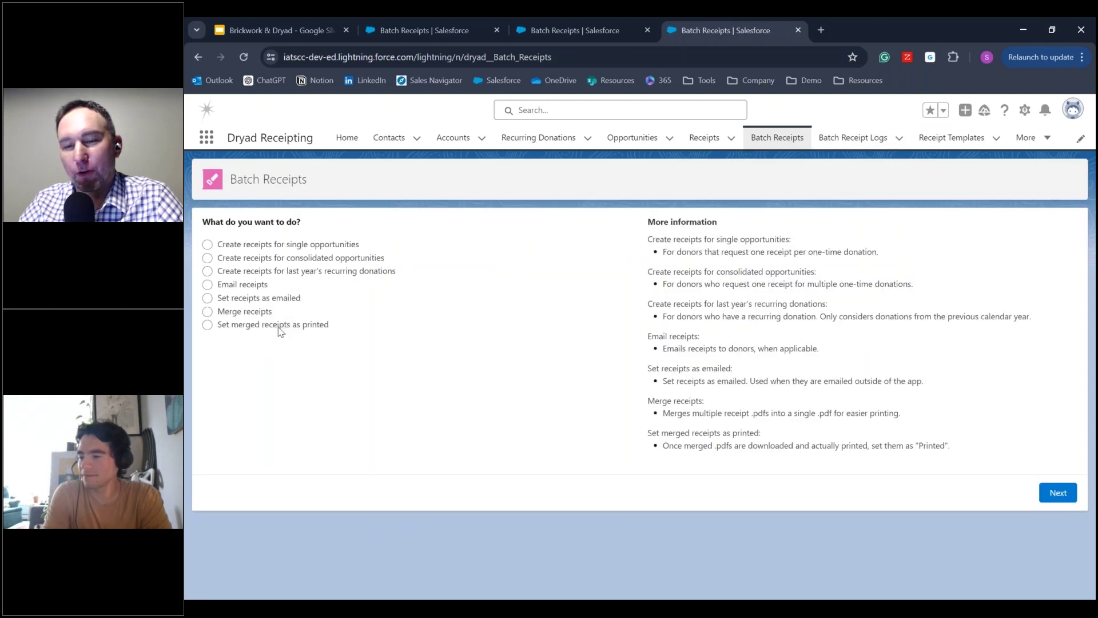
pyautogui.click(279, 326)
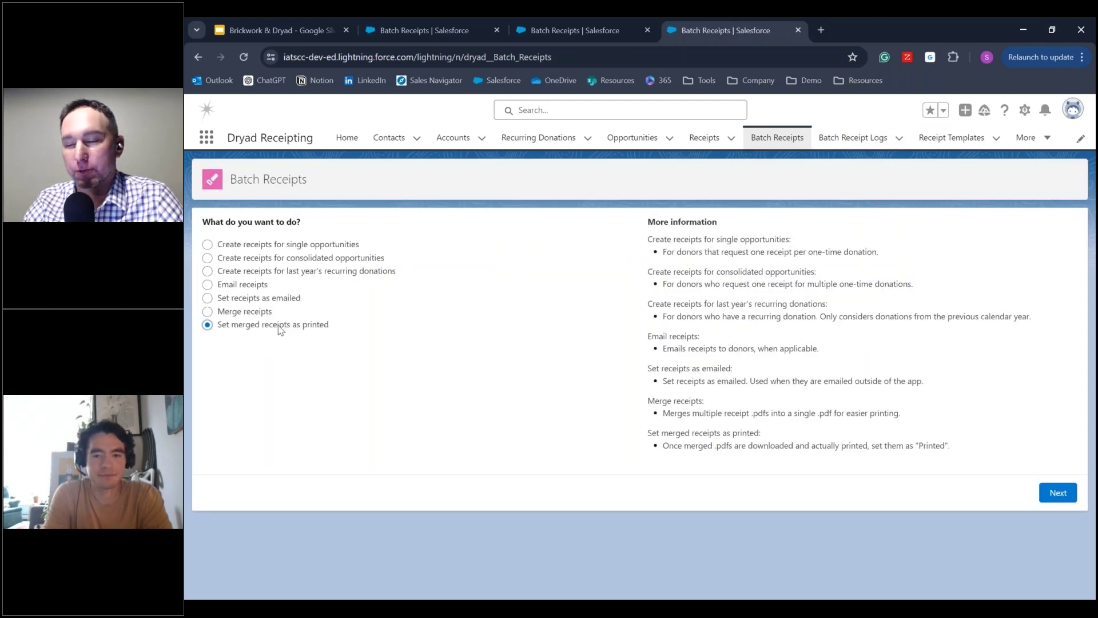
pyautogui.click(1058, 492)
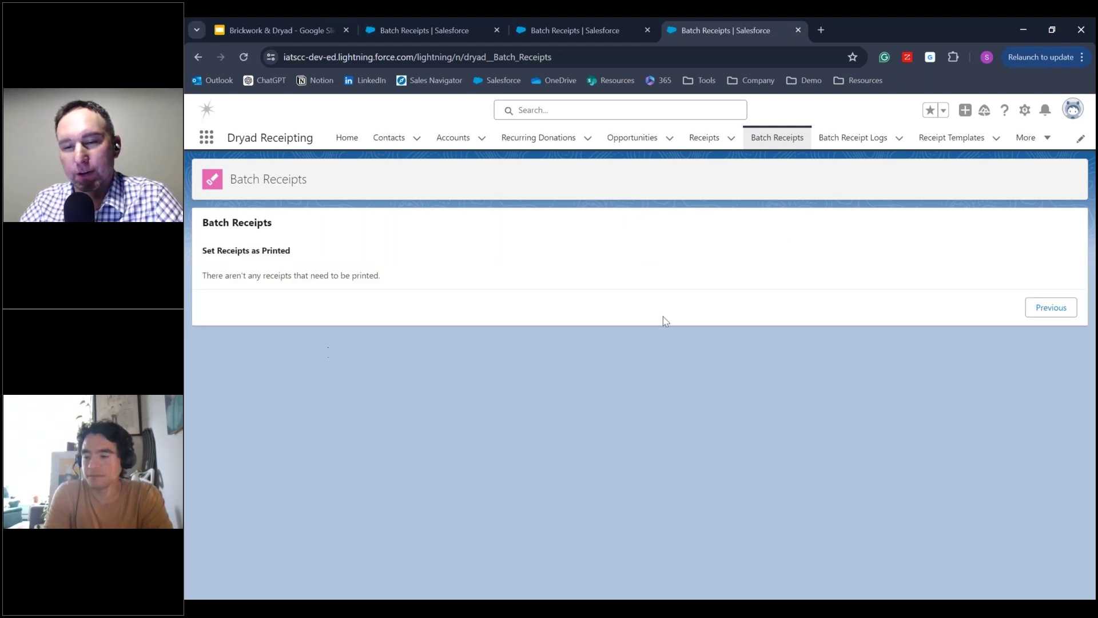
pyautogui.click(1050, 307)
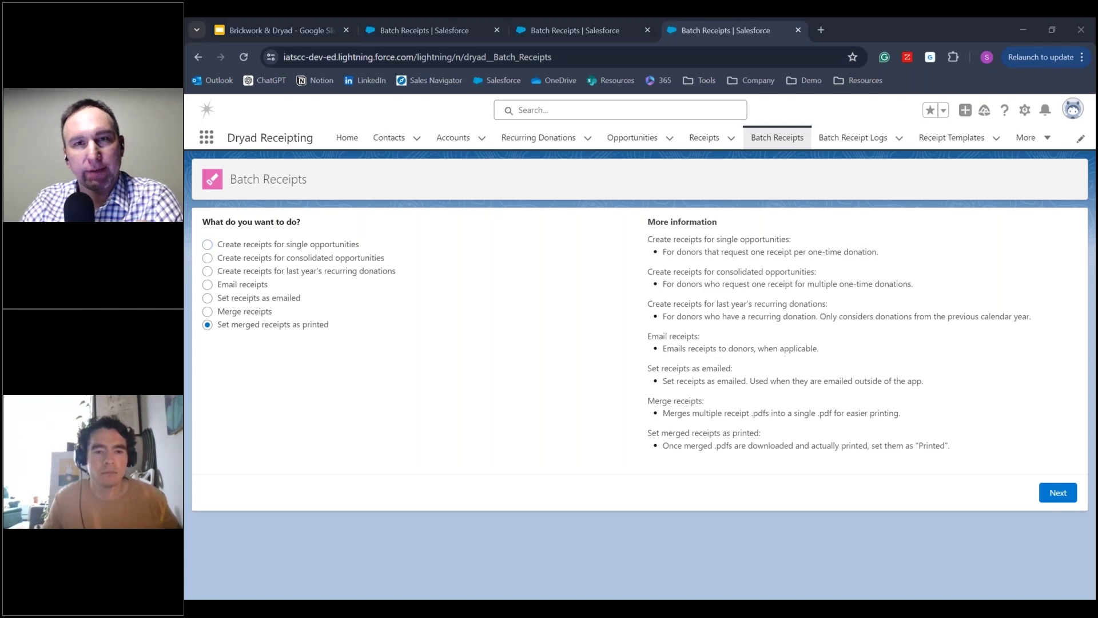
# - Switch to the Brickwork & Dryad presentation in Google Slides to show the Q & A slide
pyautogui.click(293, 33)
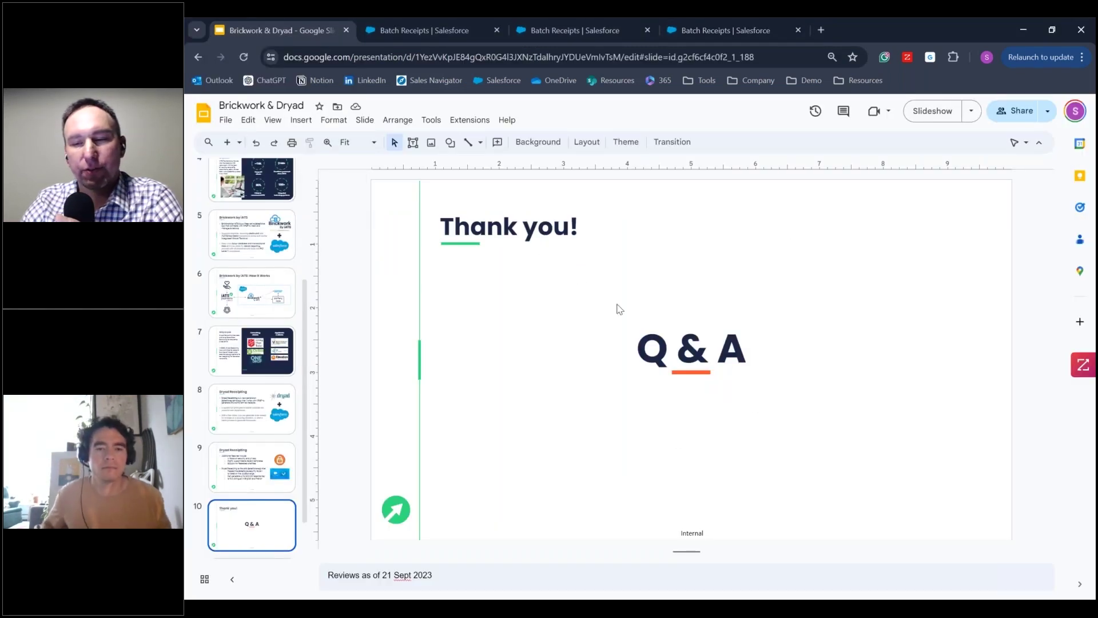